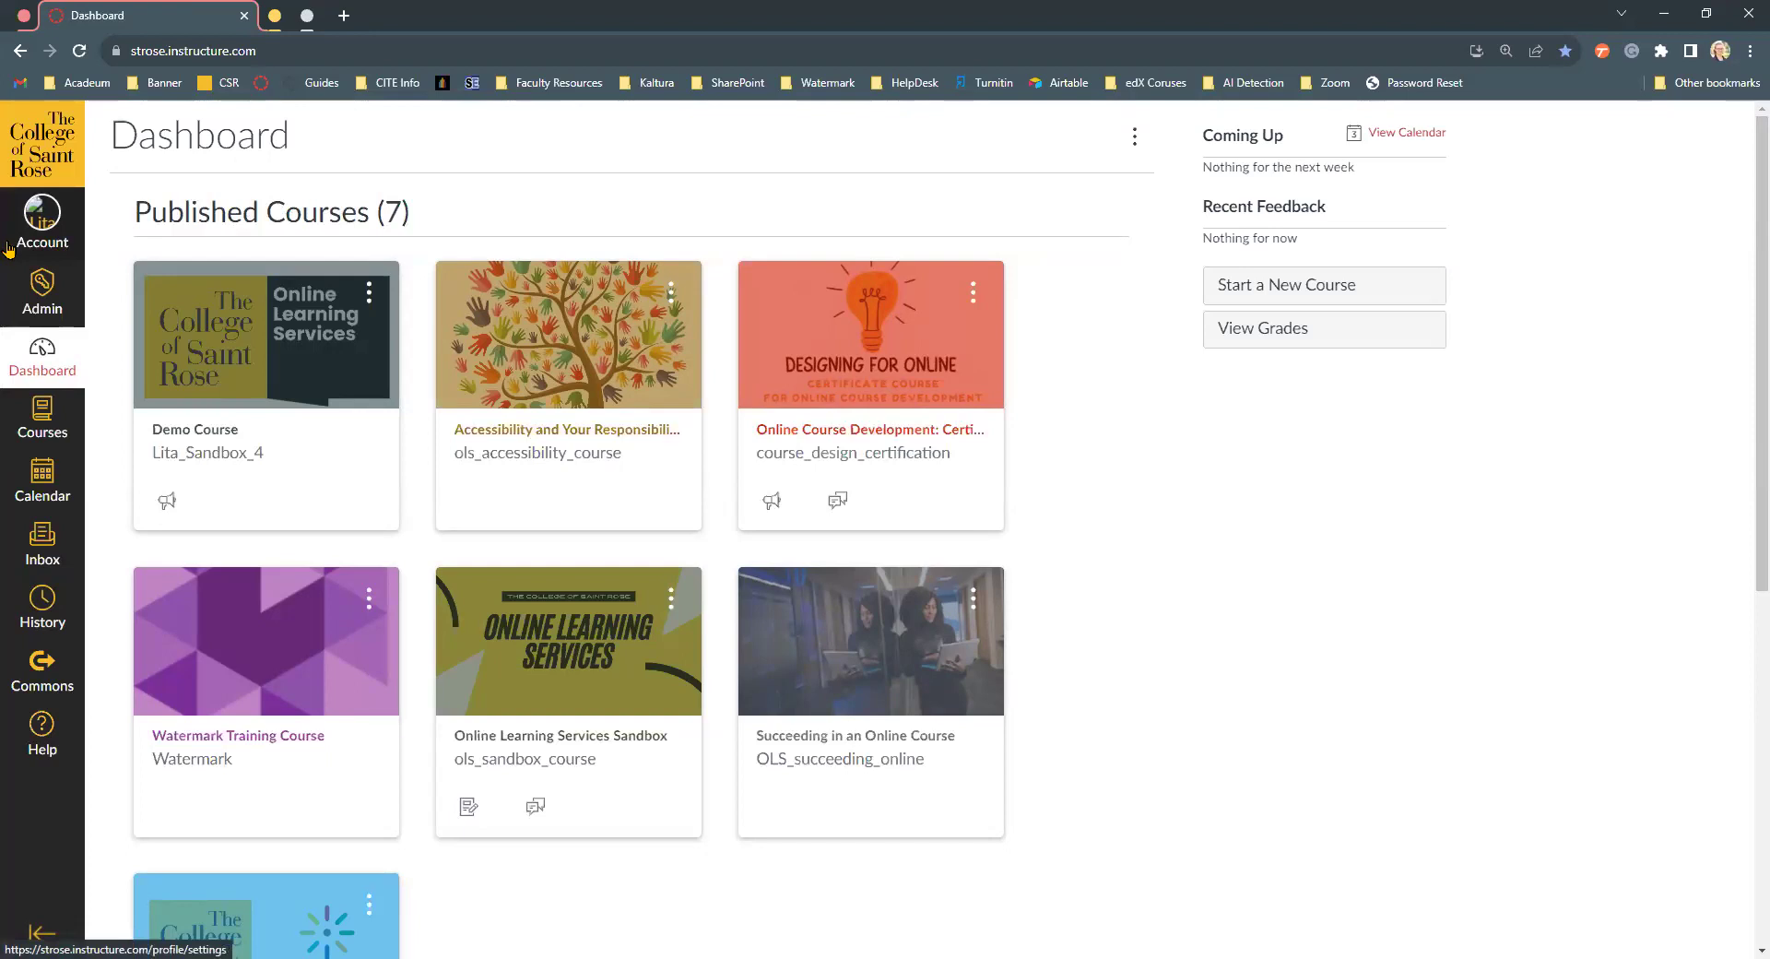
Open the Course Evaluations page from the account's notification settings
{"action": "left_click", "coordinate": [40, 237]}
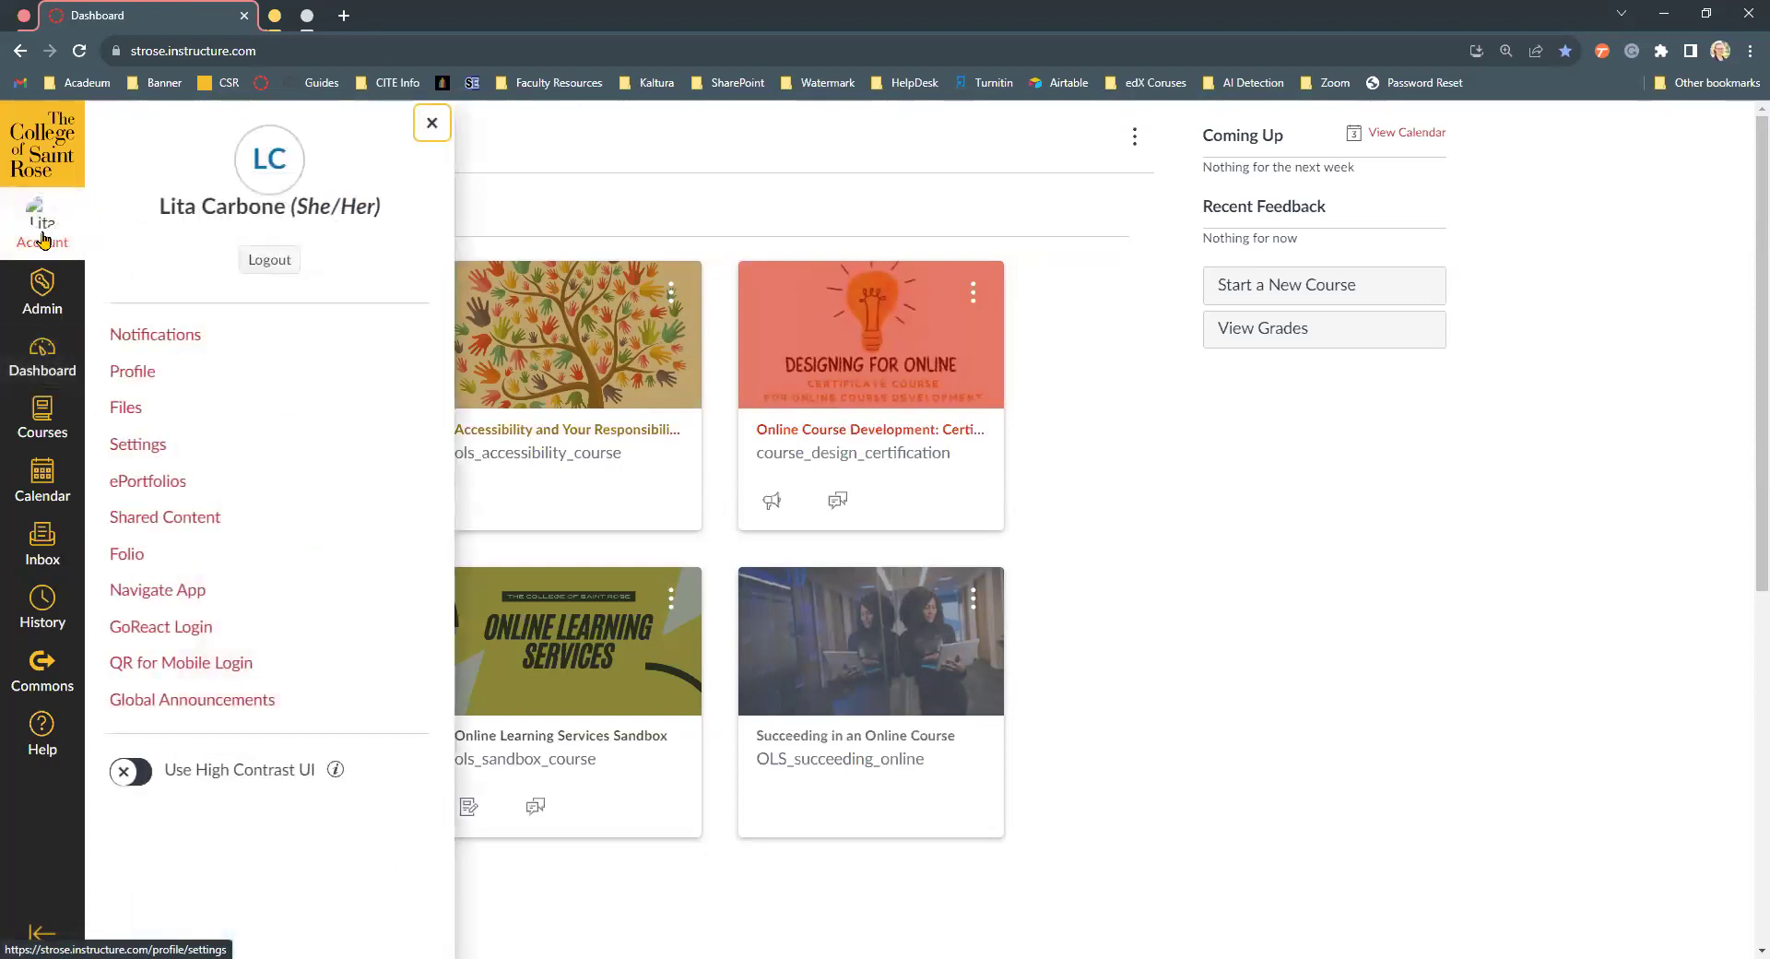
{"action": "left_click", "coordinate": [141, 337]}
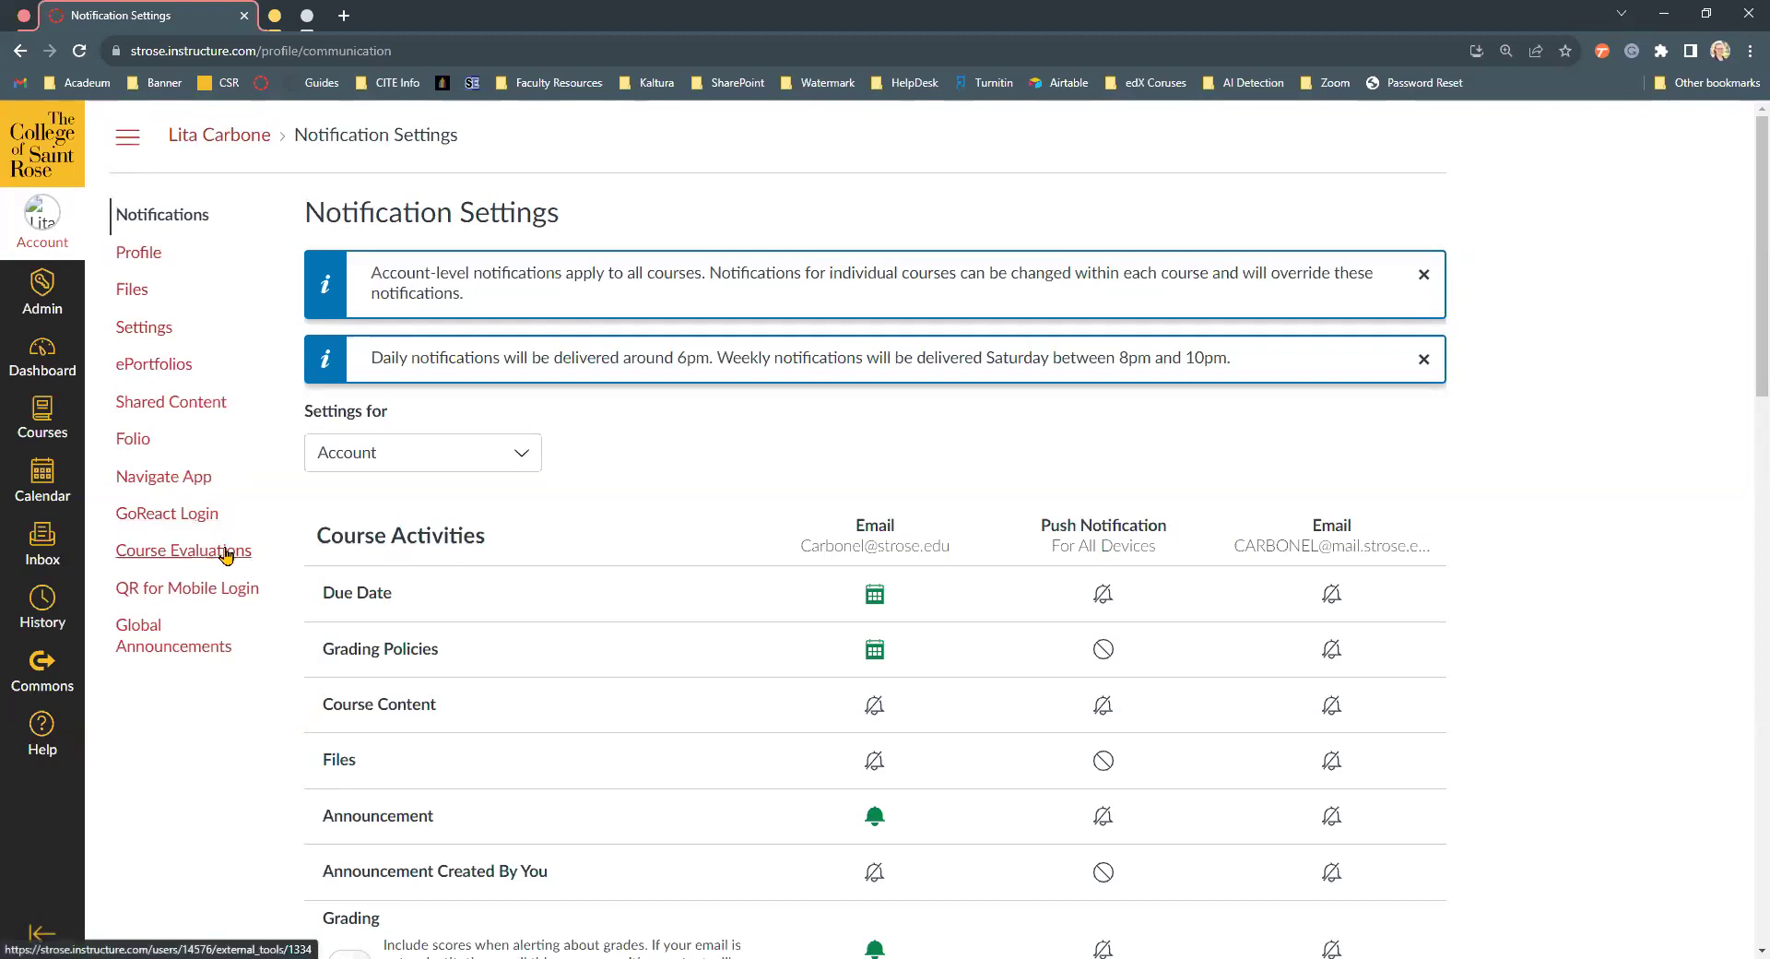
{"action": "left_click", "coordinate": [228, 552]}
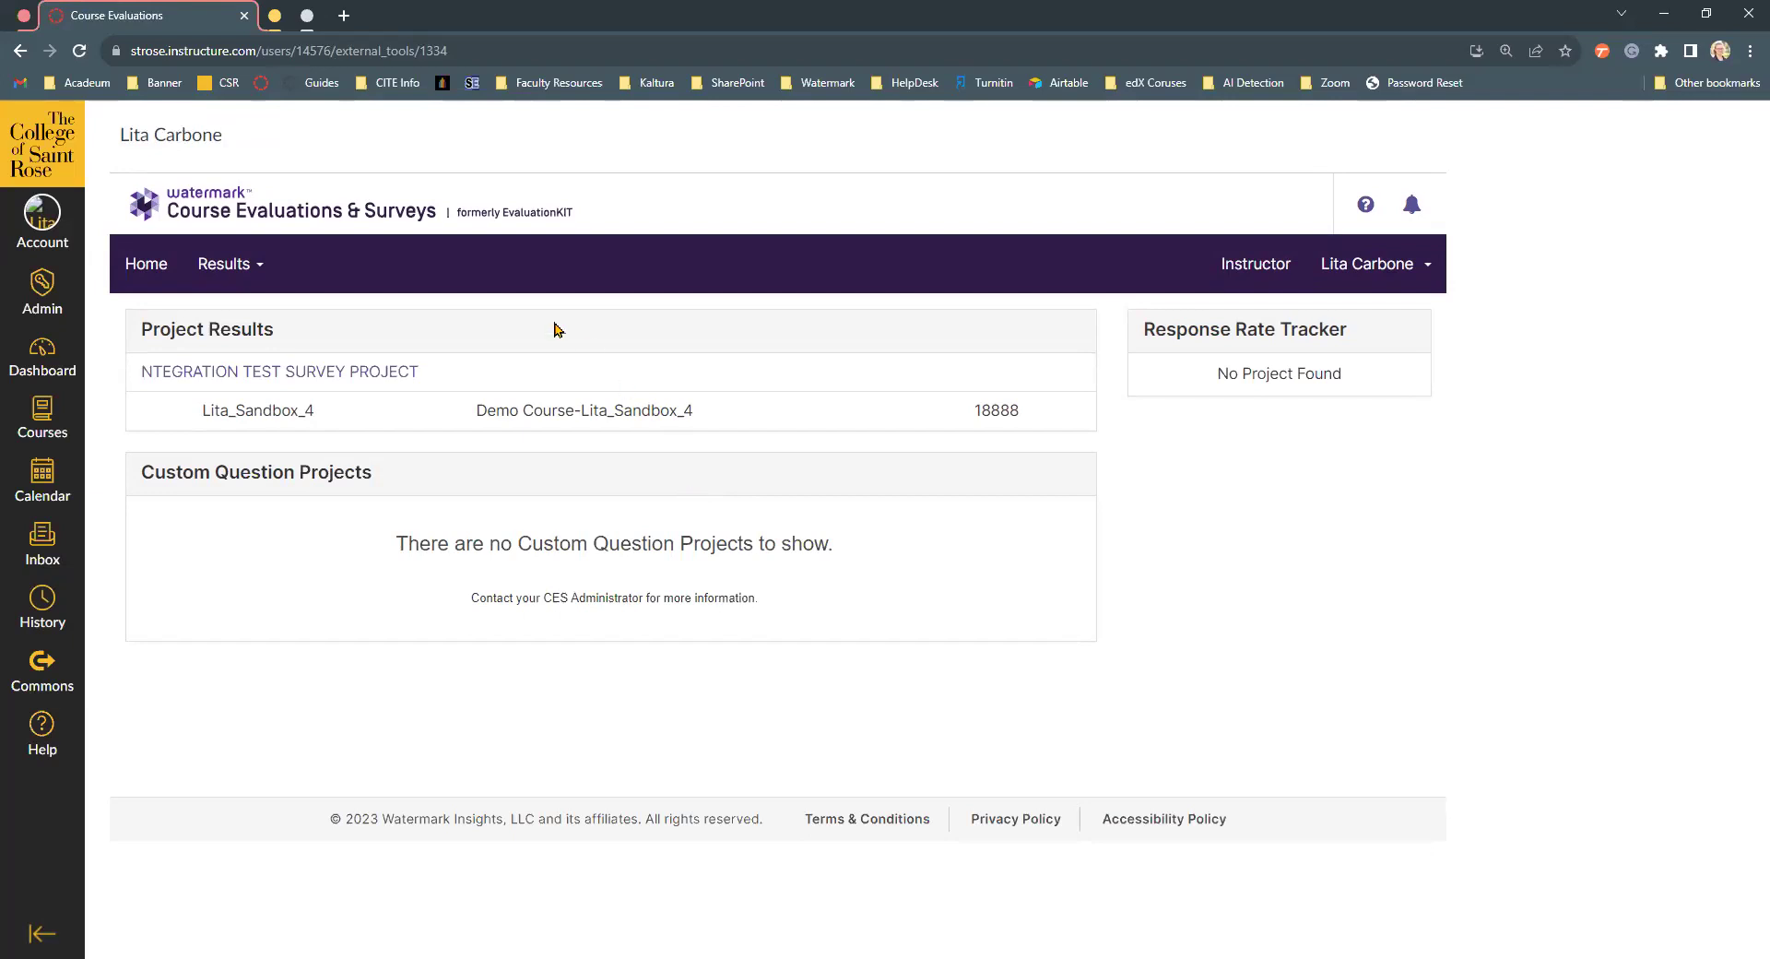
View the Course Evaluations and Surveys (CES) entry on the college's login page and return to the course evaluations
{"action": "left_click", "coordinate": [275, 15]}
{"action": "left_click", "coordinate": [339, 13]}
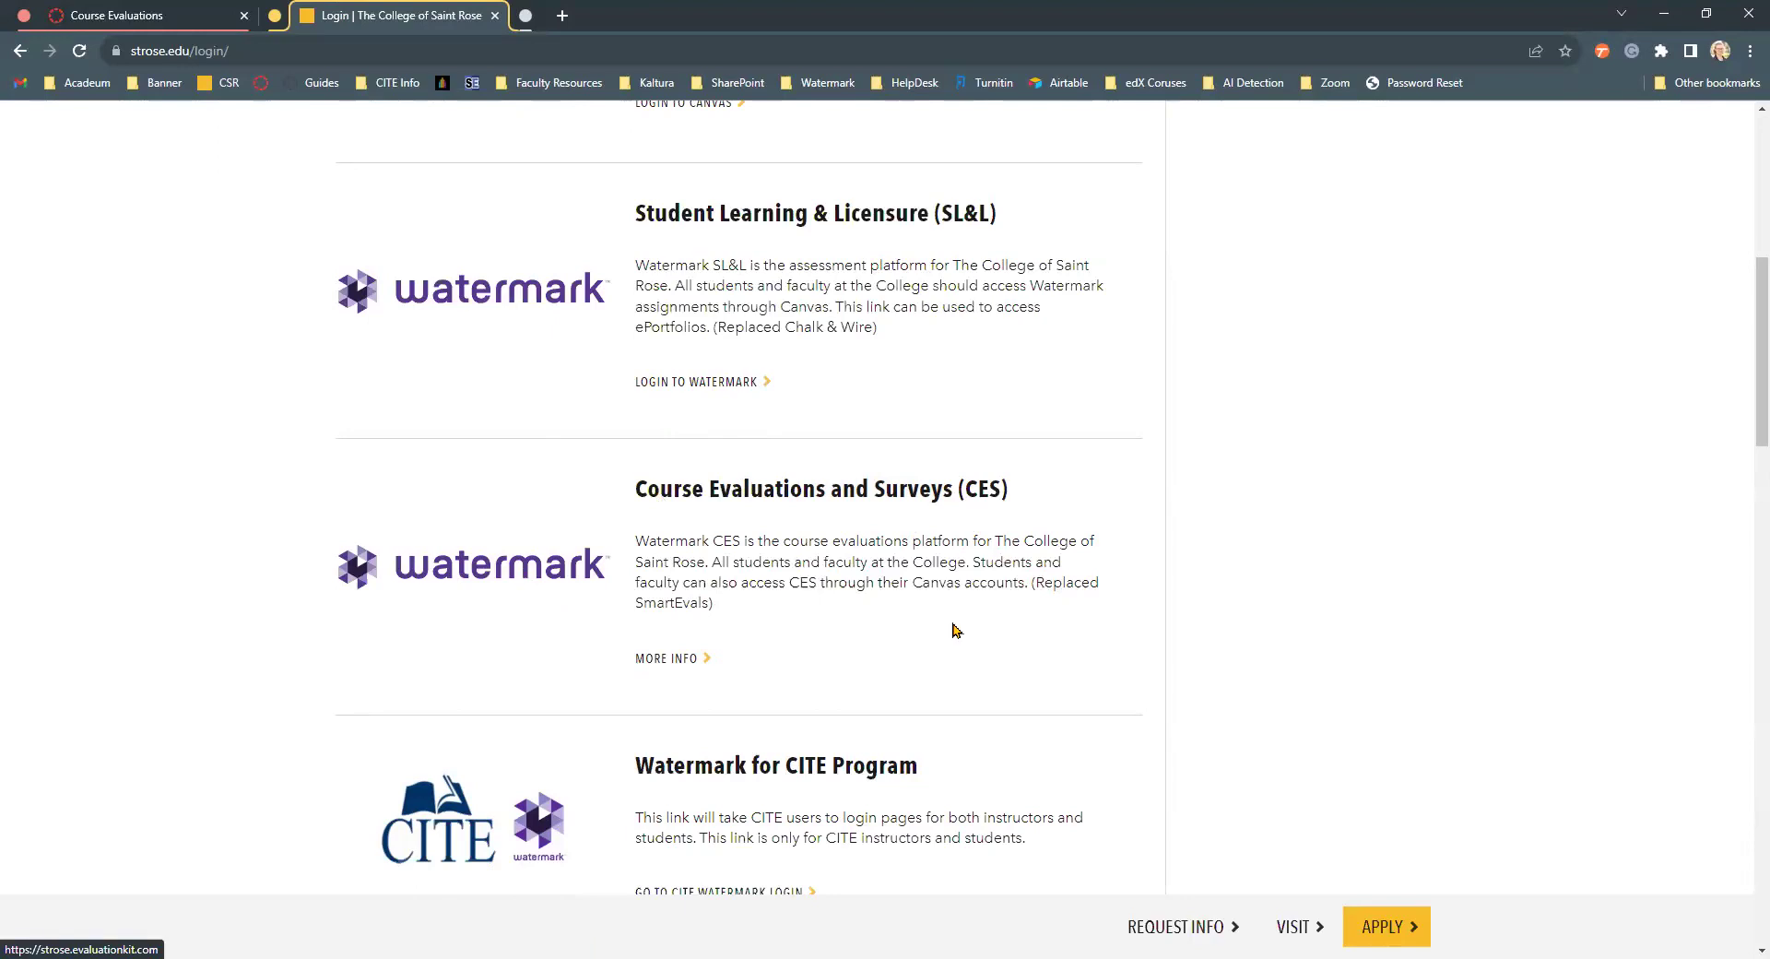
{"action": "left_click", "coordinate": [278, 21]}
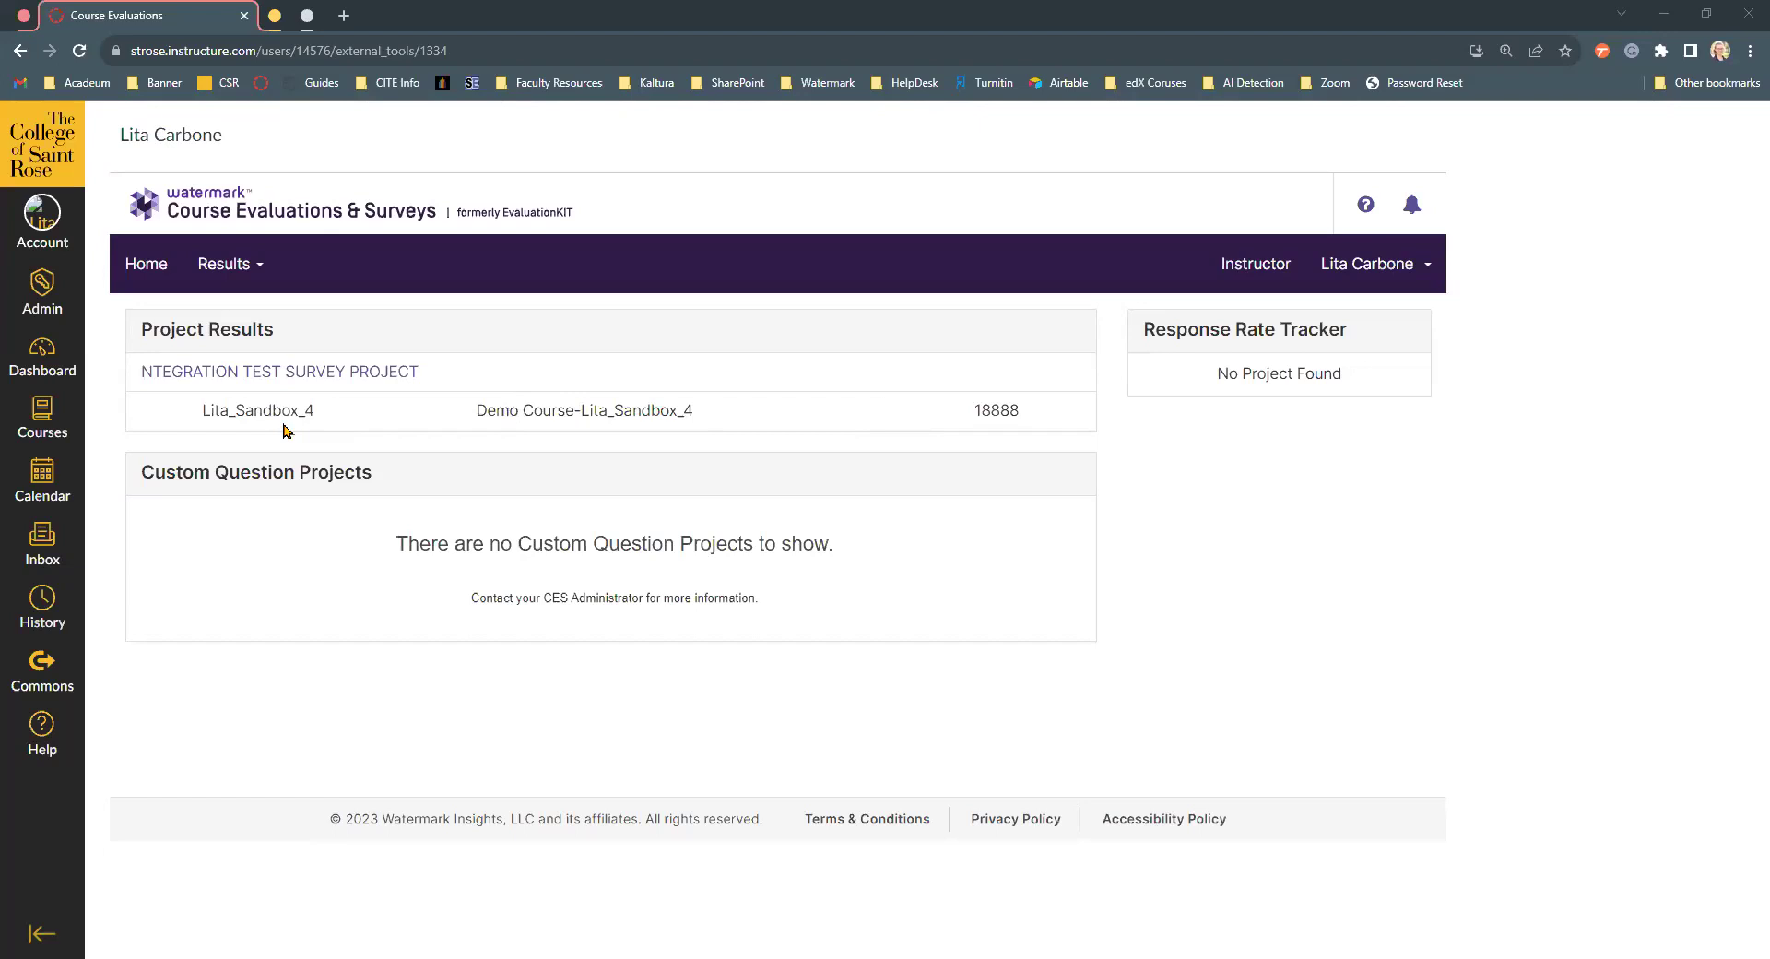
Open the NTEGRATION TEST SURVEY PROJECT results, review the demo course's Results Feedback, and close it
{"action": "left_click", "coordinate": [280, 372]}
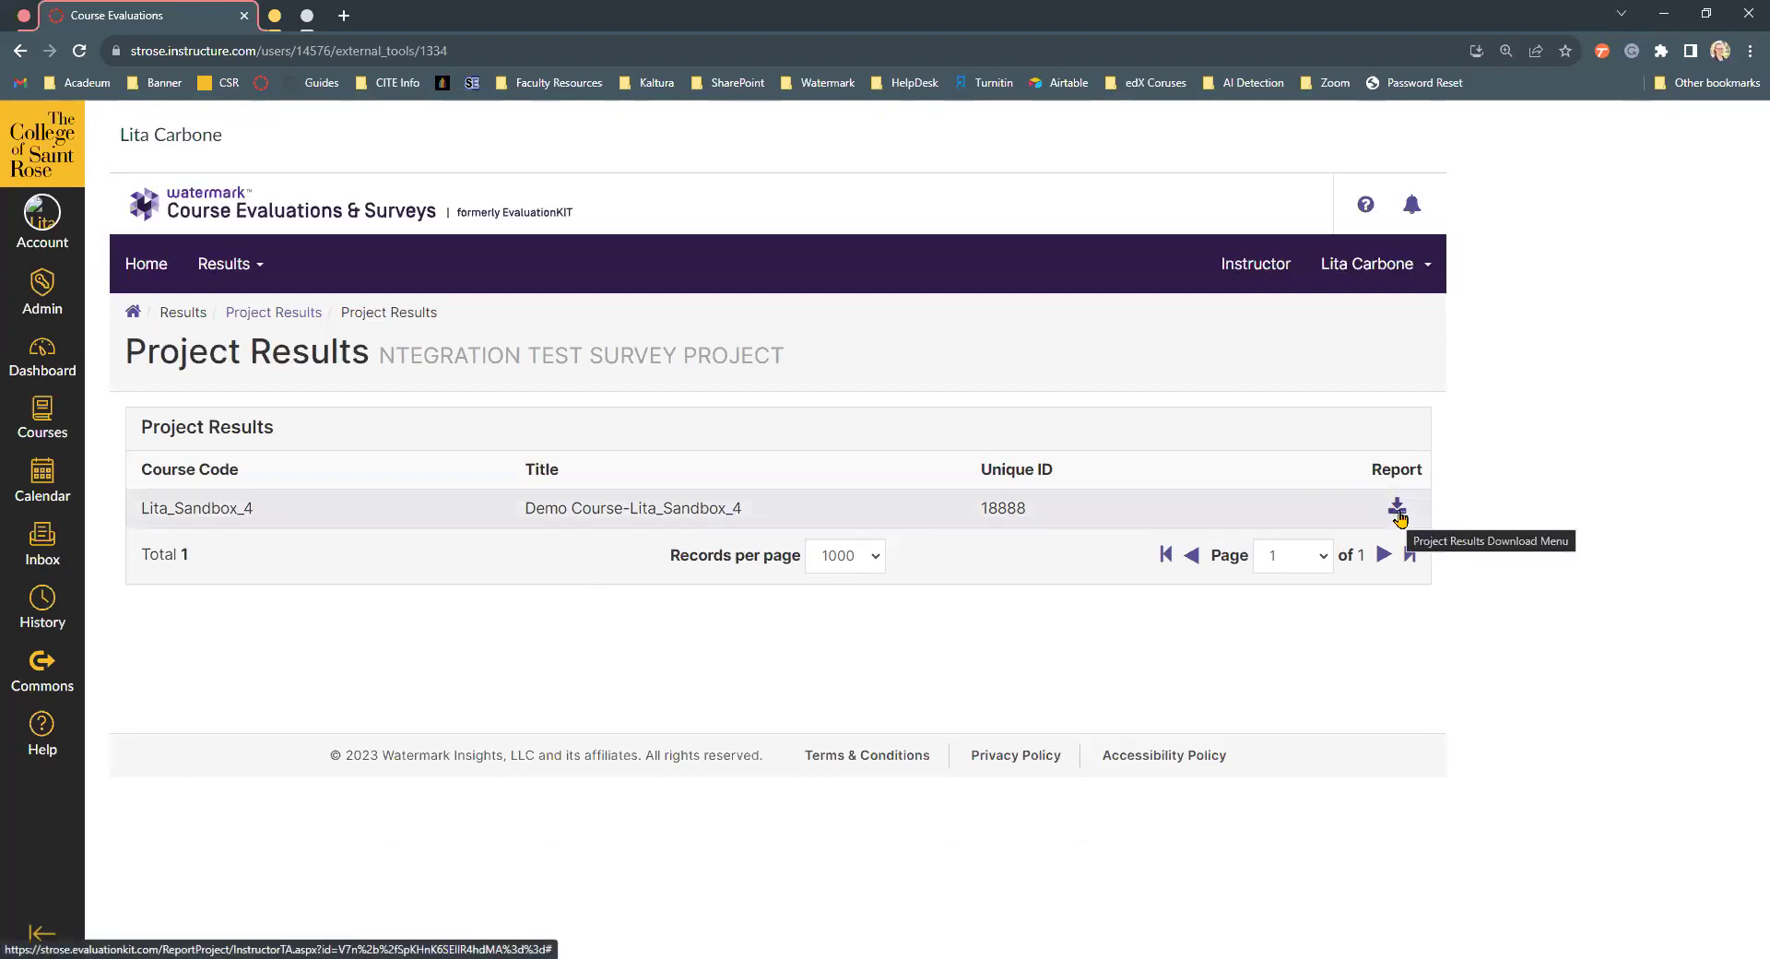
{"action": "left_click", "coordinate": [1397, 509]}
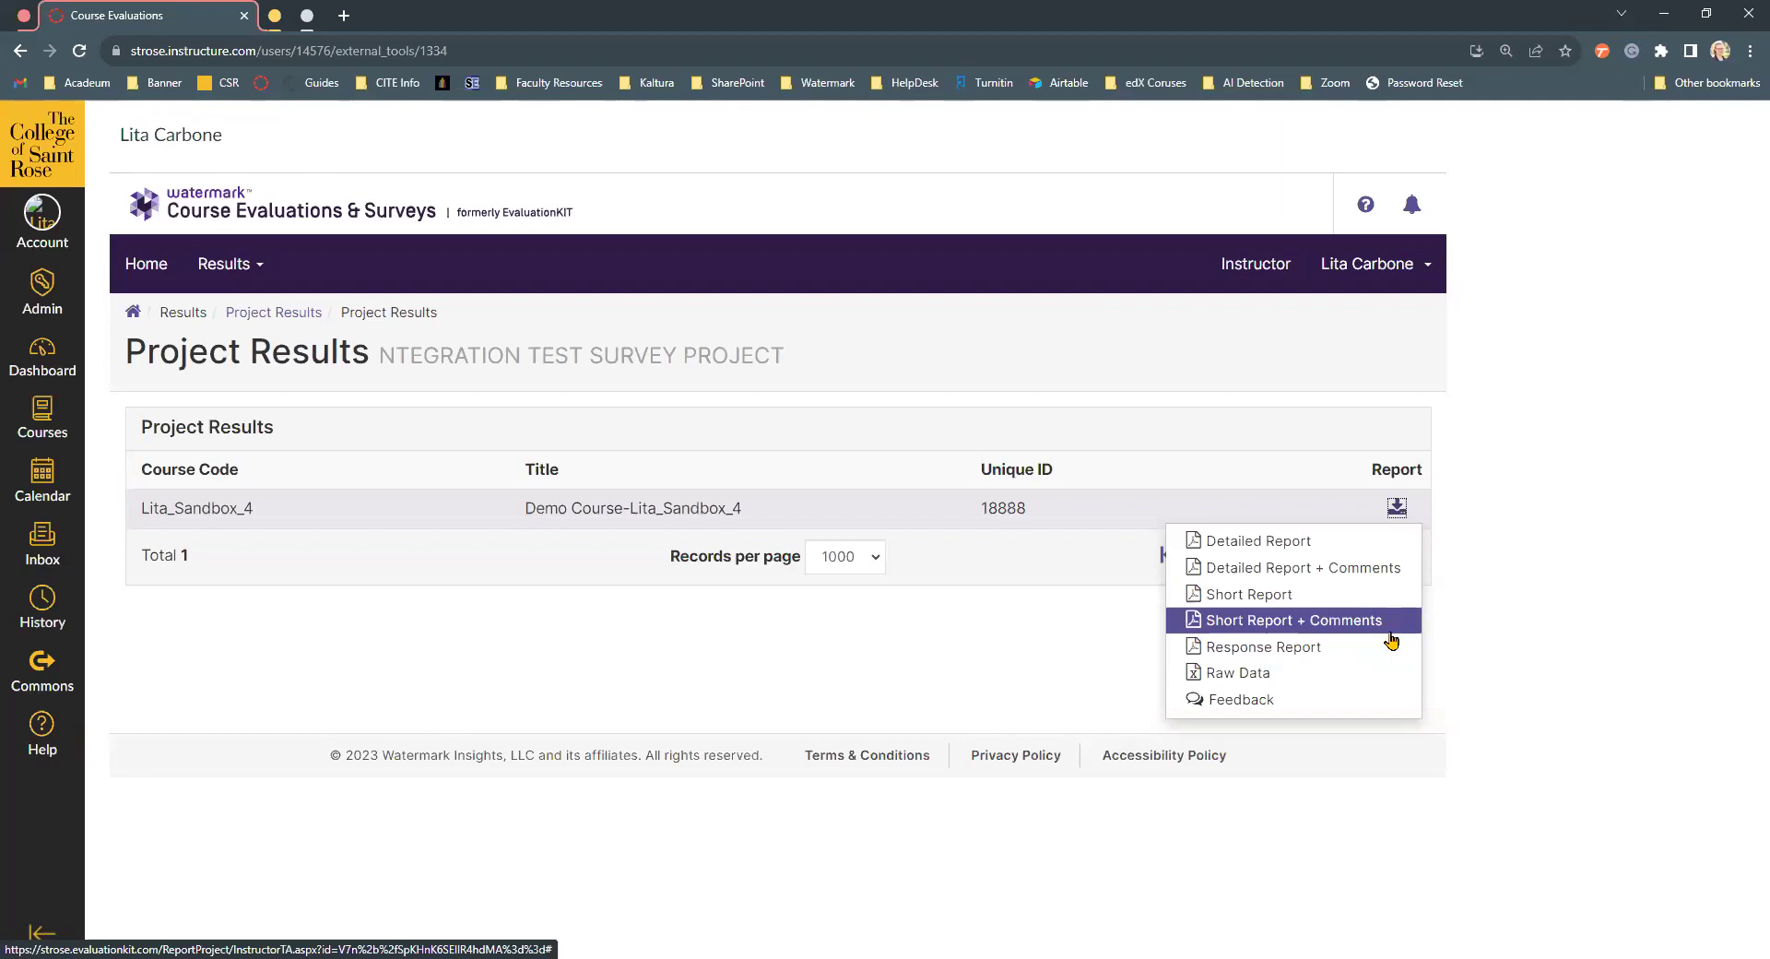
{"action": "left_click", "coordinate": [1397, 701]}
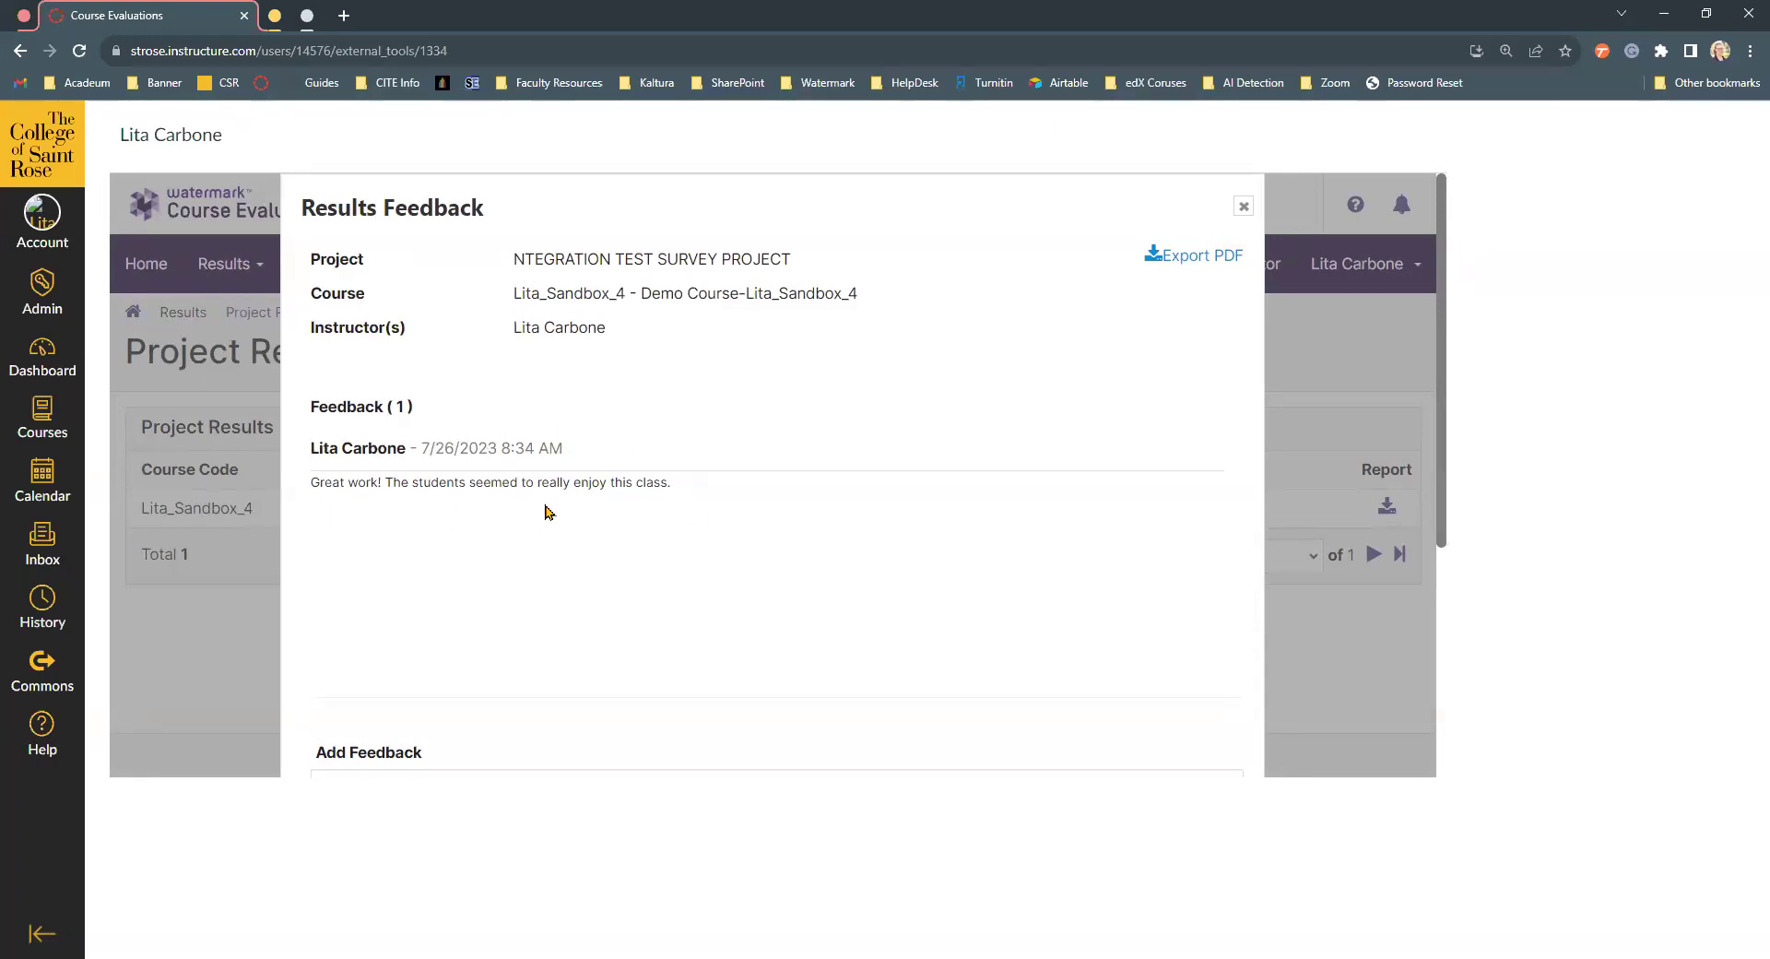
{"action": "scroll", "coordinate": [545, 513], "scroll_direction": "down", "scroll_amount": 2}
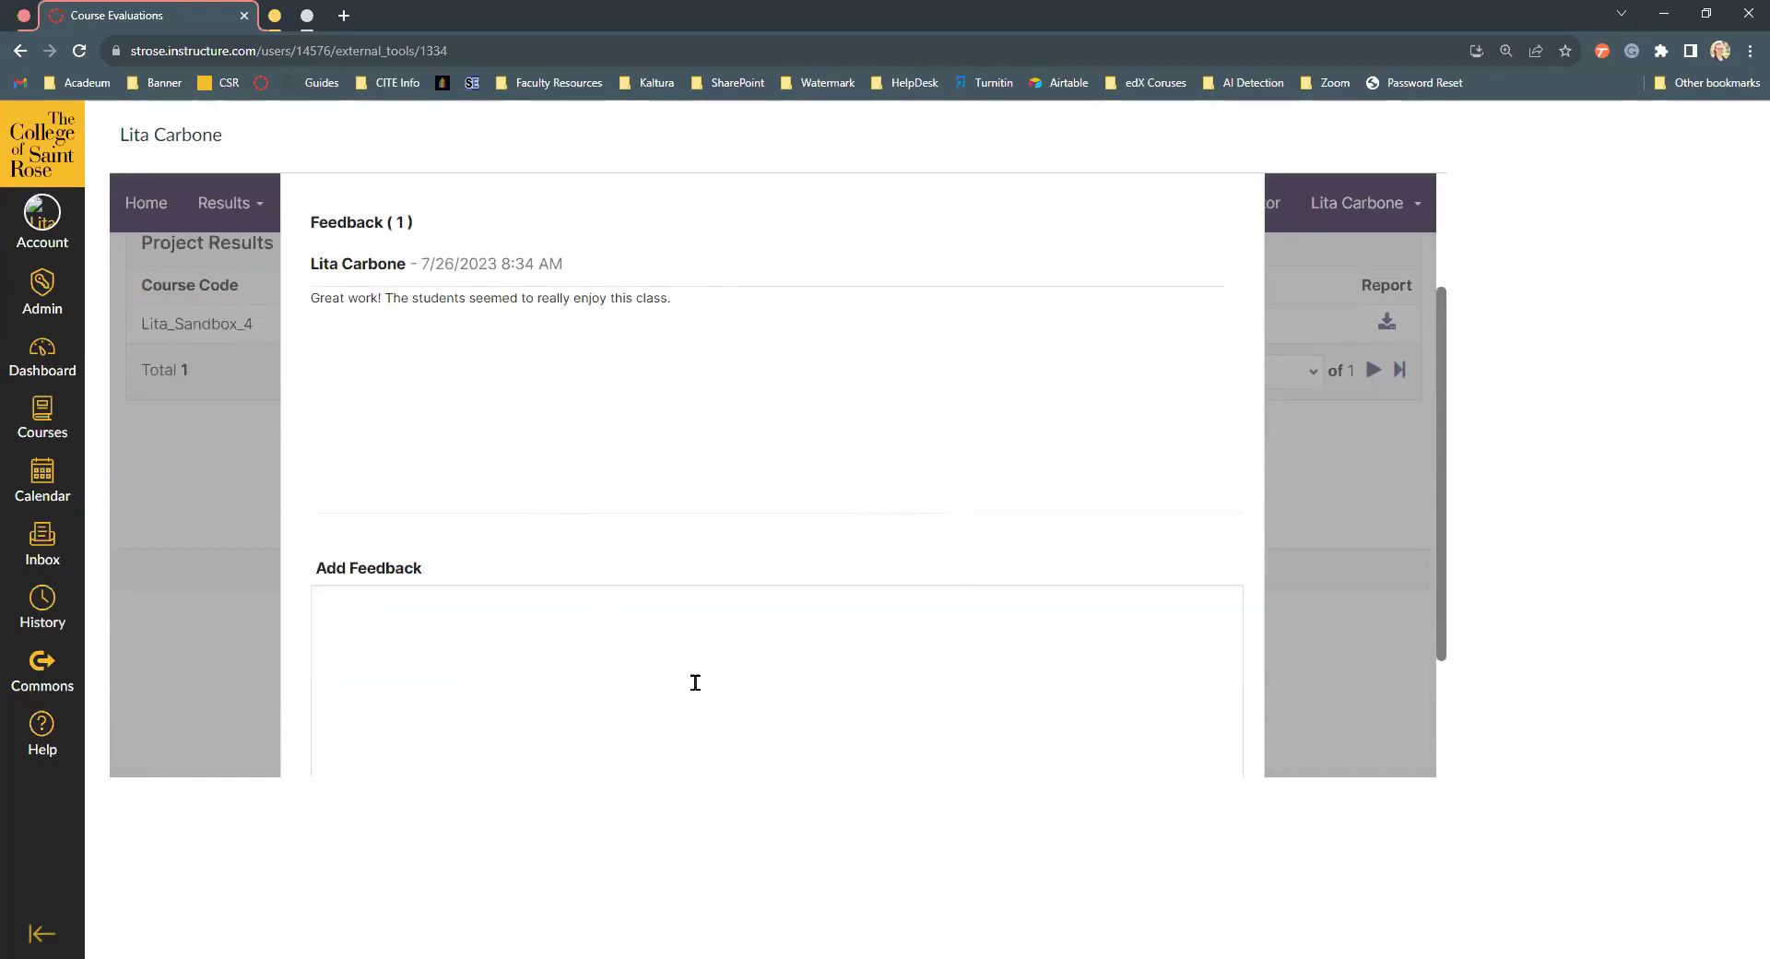
{"action": "scroll", "coordinate": [1009, 456], "scroll_direction": "up", "scroll_amount": 2}
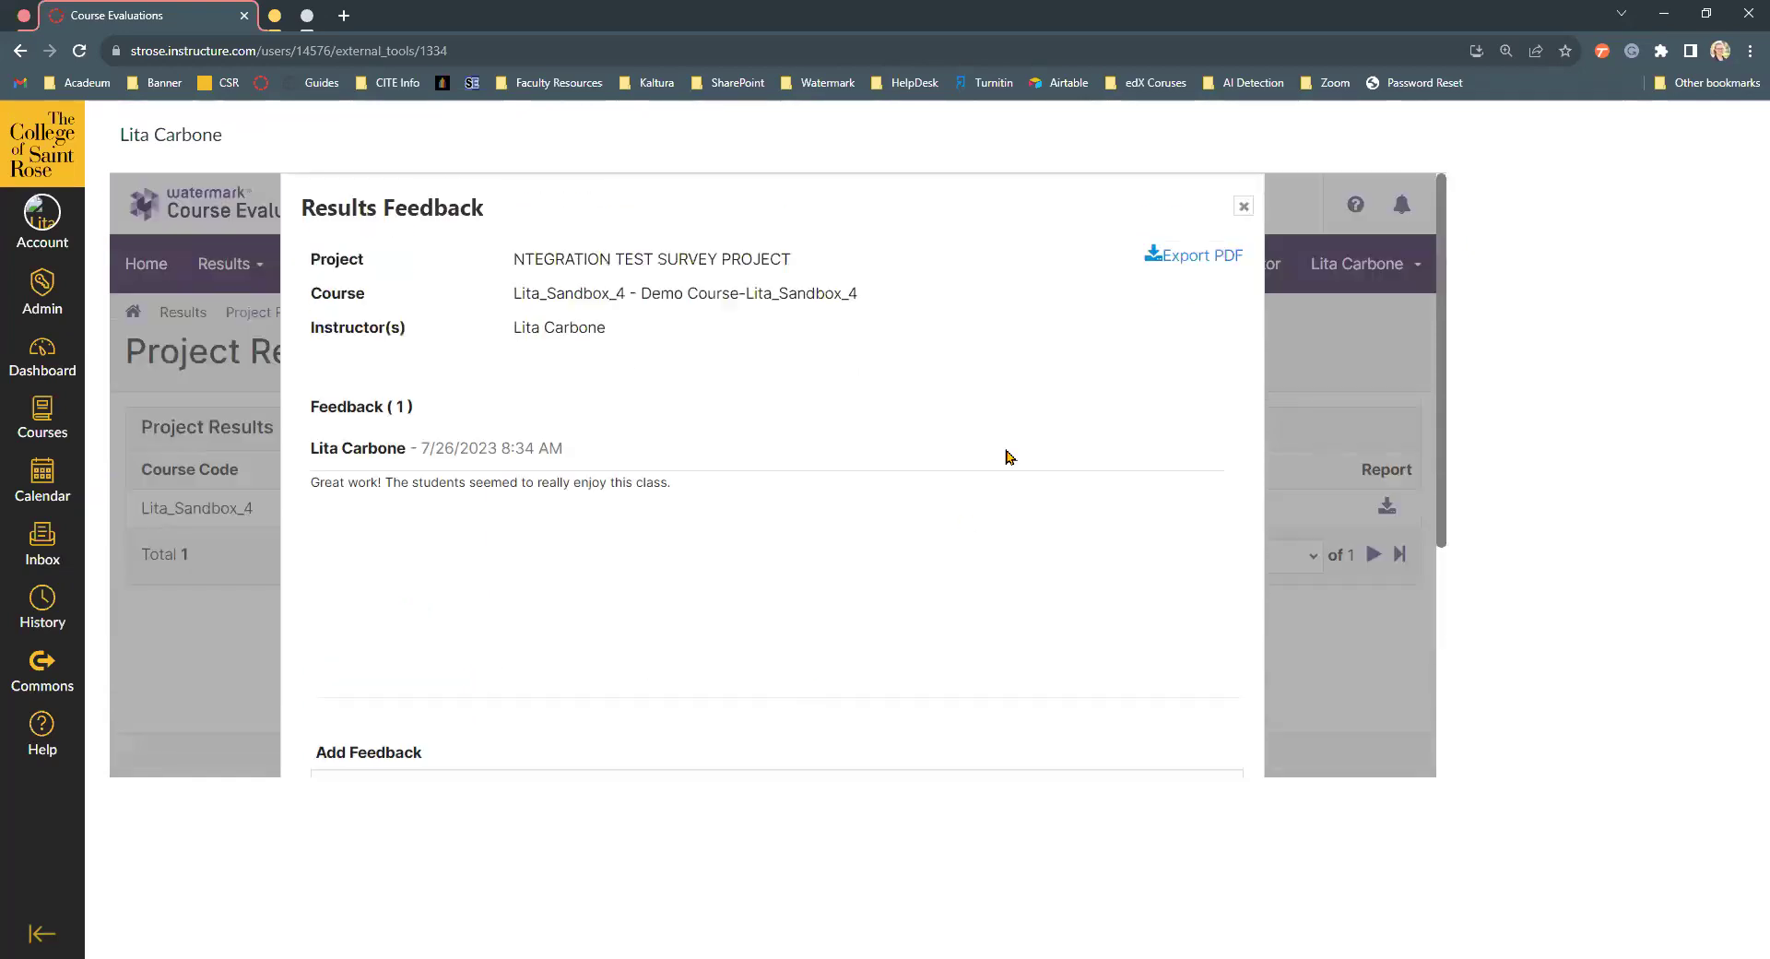
{"action": "left_click", "coordinate": [1244, 207]}
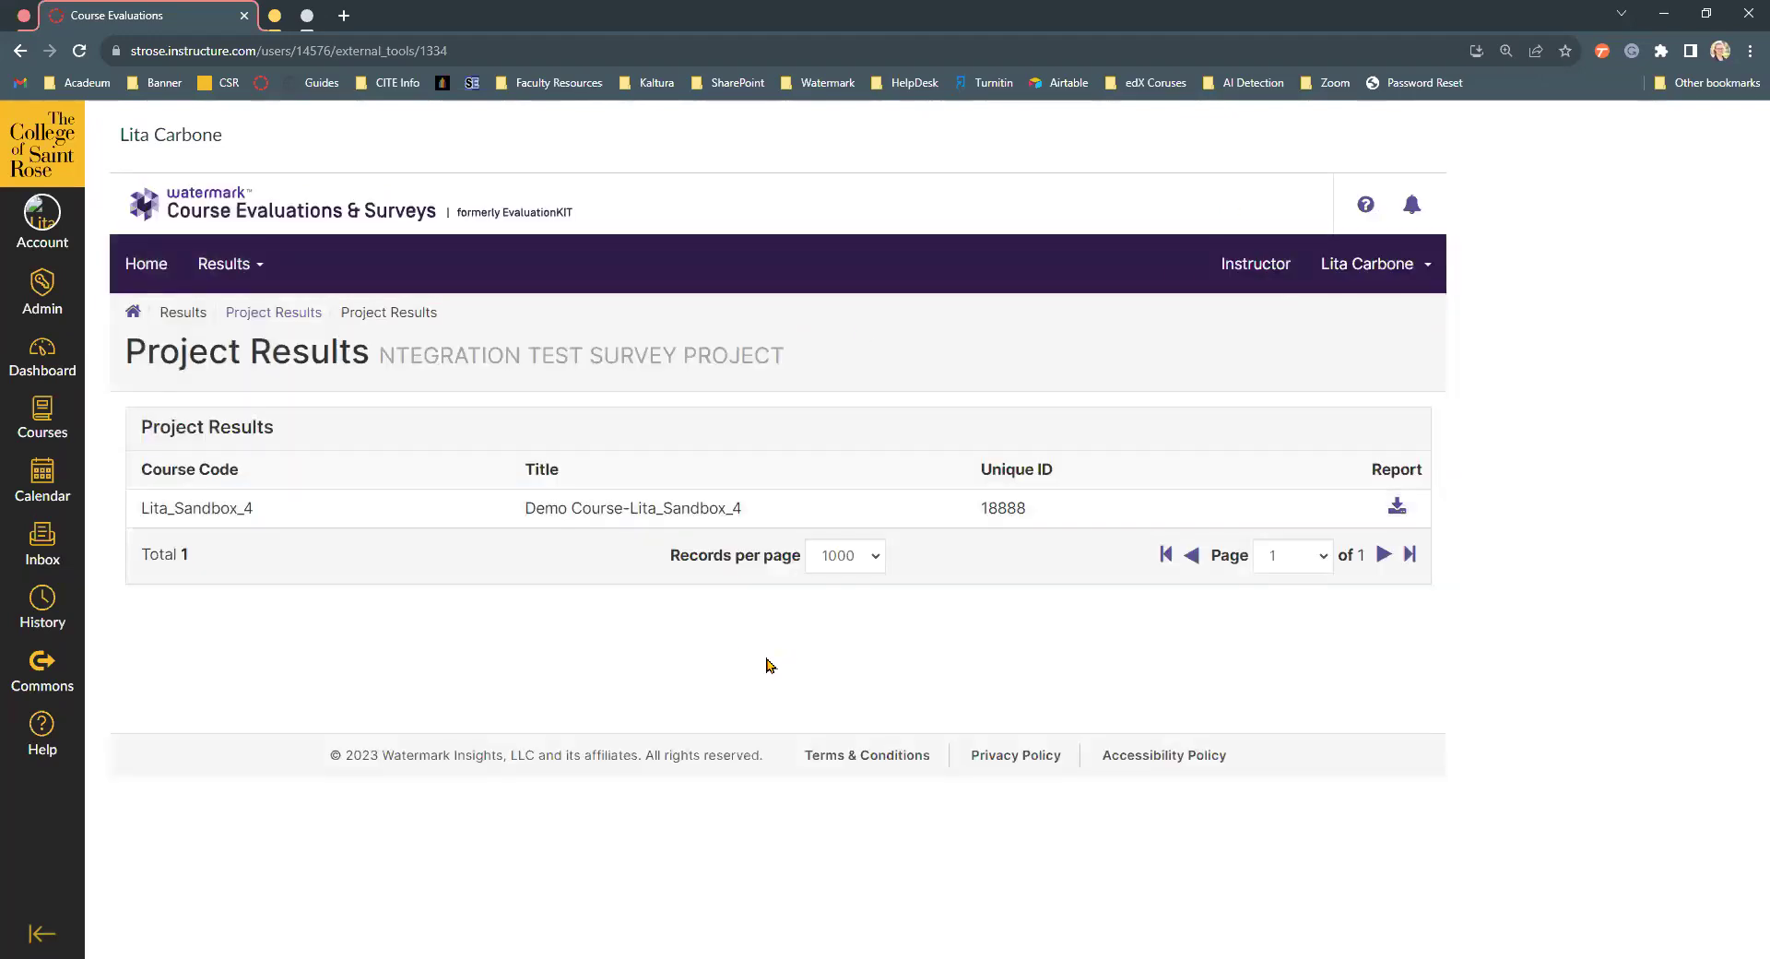
Examine the downloaded detailed, short and response report PDFs for the demo course
{"action": "left_click", "coordinate": [305, 17]}
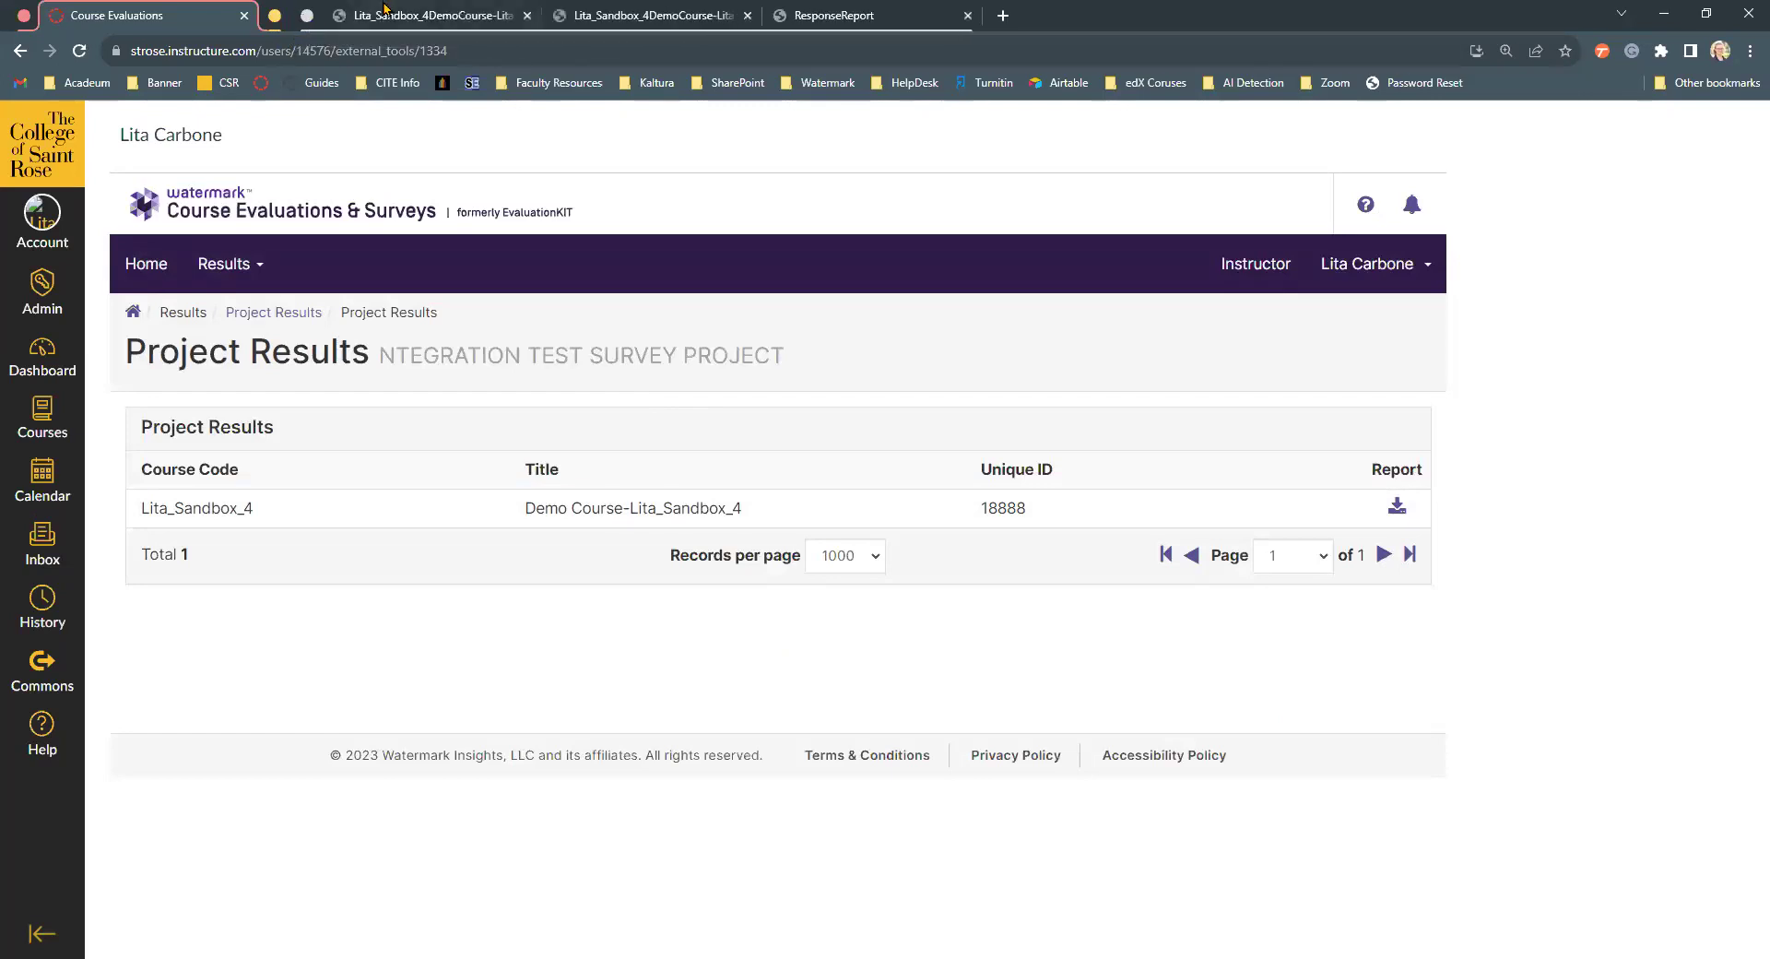
{"action": "left_click", "coordinate": [386, 11]}
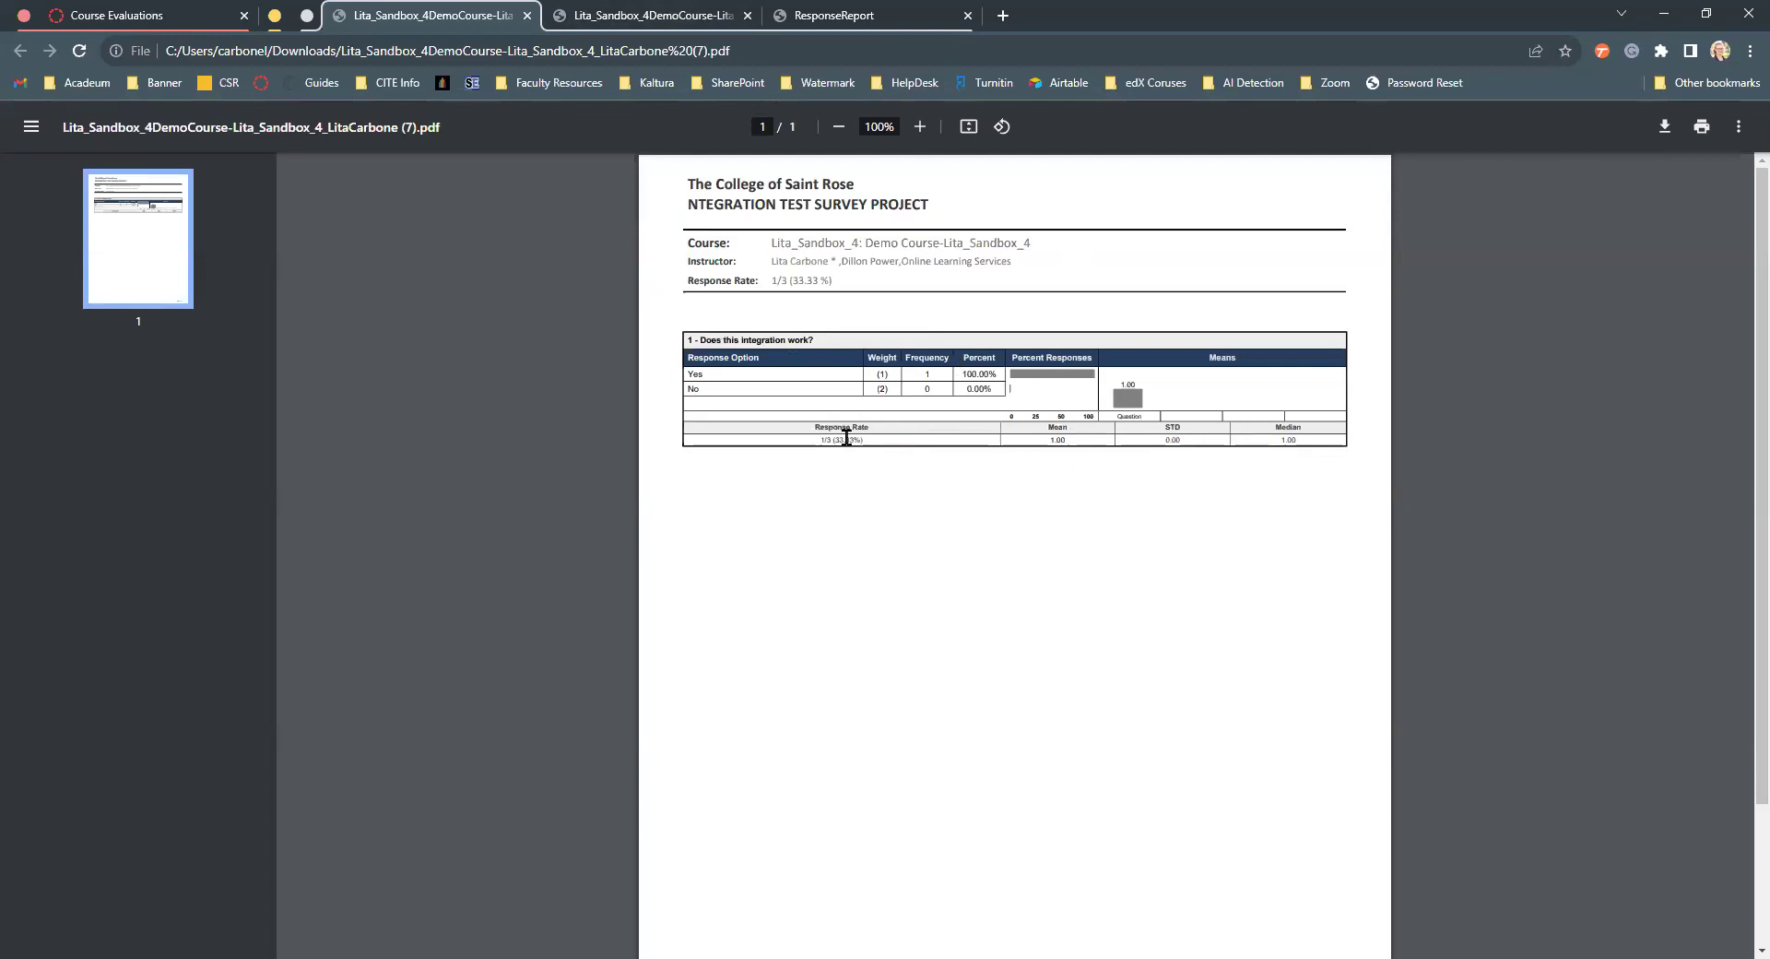
{"action": "left_click", "coordinate": [643, 11]}
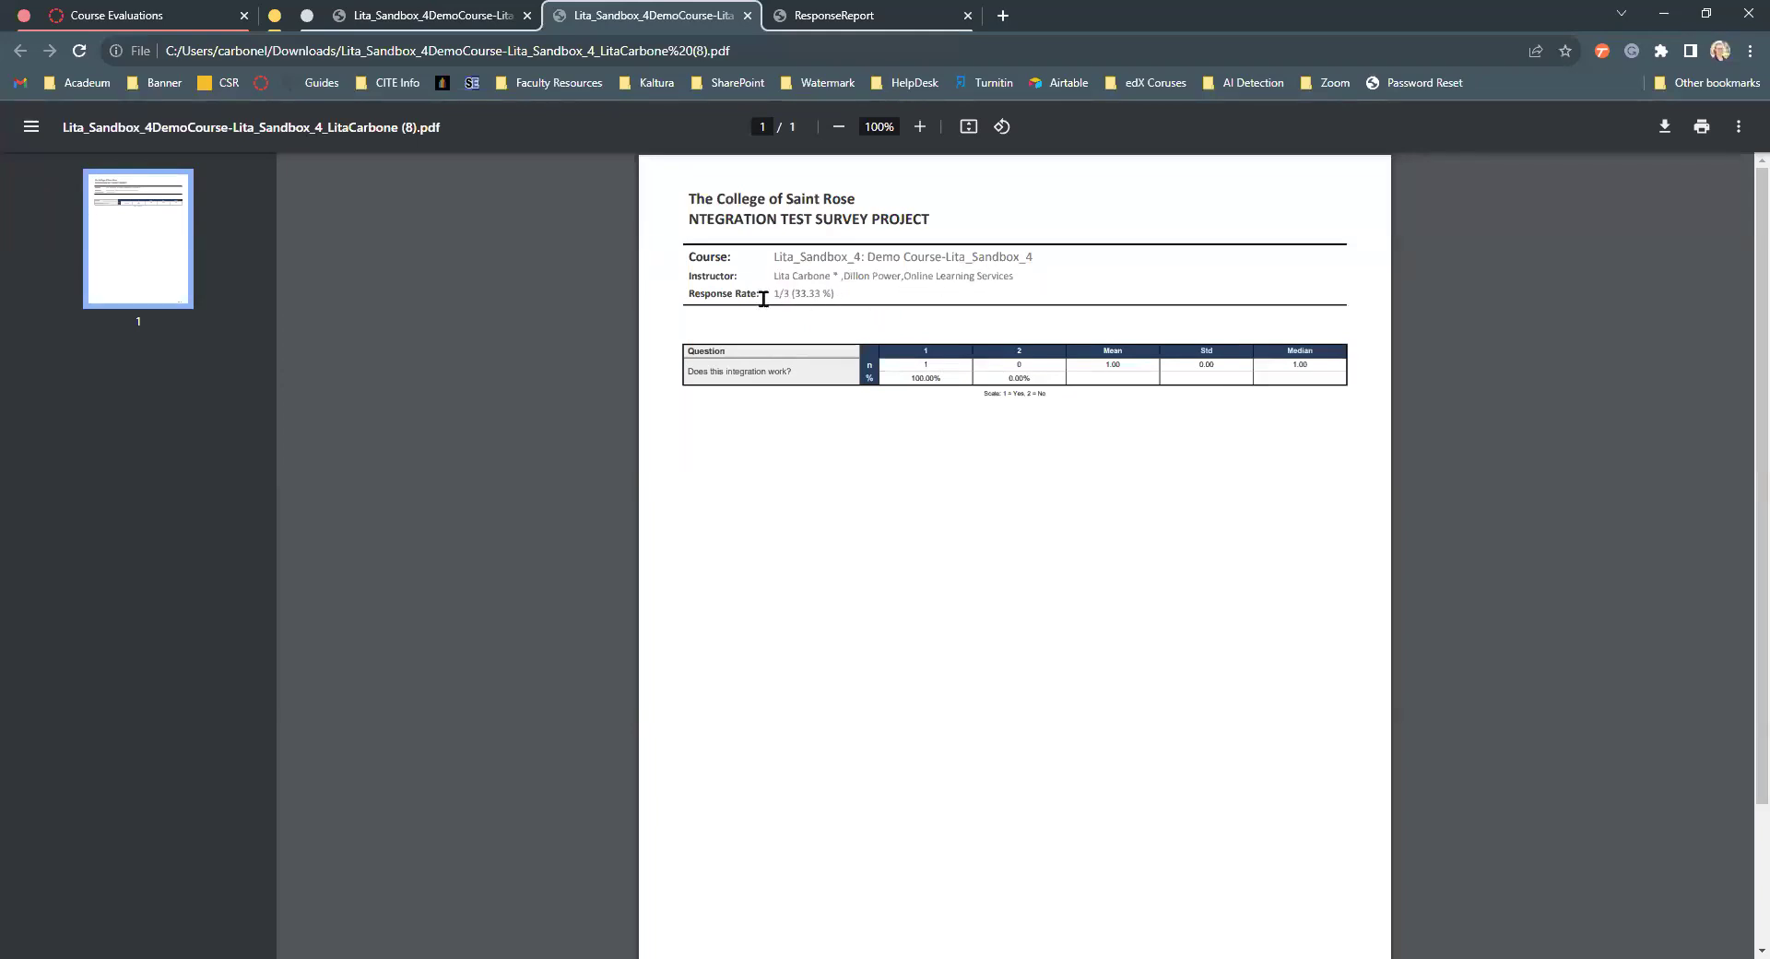
{"action": "left_click", "coordinate": [844, 9]}
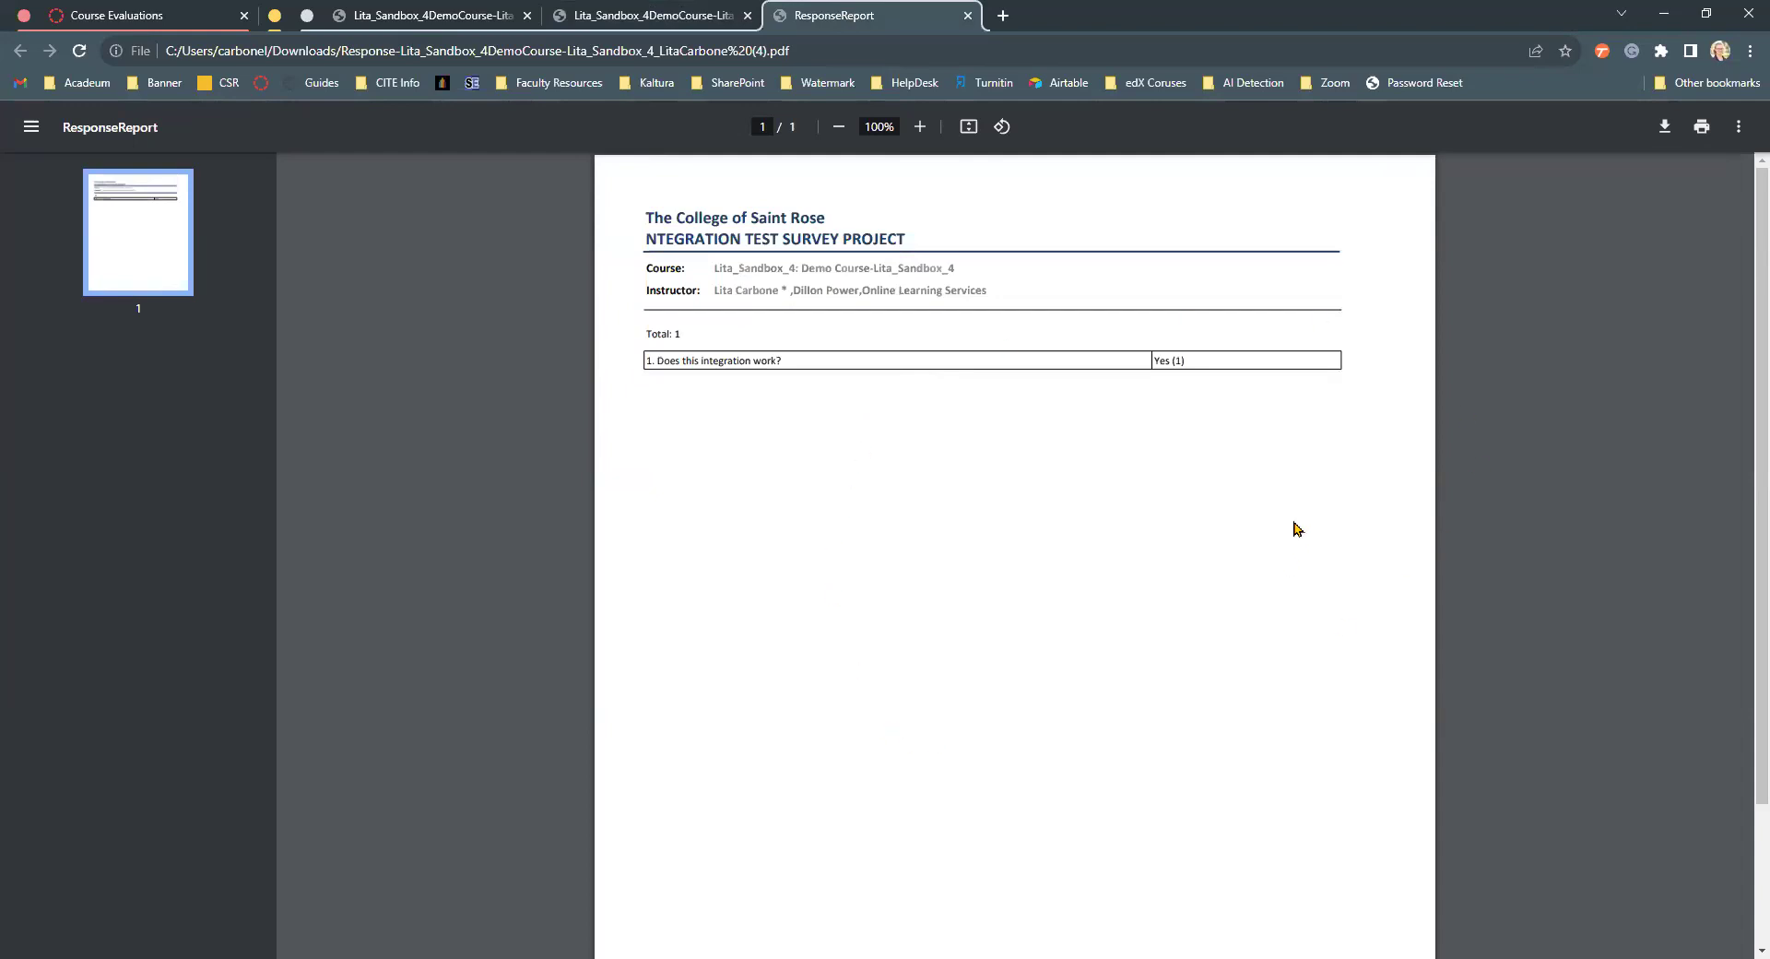
{"action": "scroll", "coordinate": [1295, 528], "scroll_direction": "down", "scroll_amount": 2}
{"action": "scroll", "coordinate": [1295, 528], "scroll_direction": "up", "scroll_amount": 2}
{"action": "left_click", "coordinate": [307, 16]}
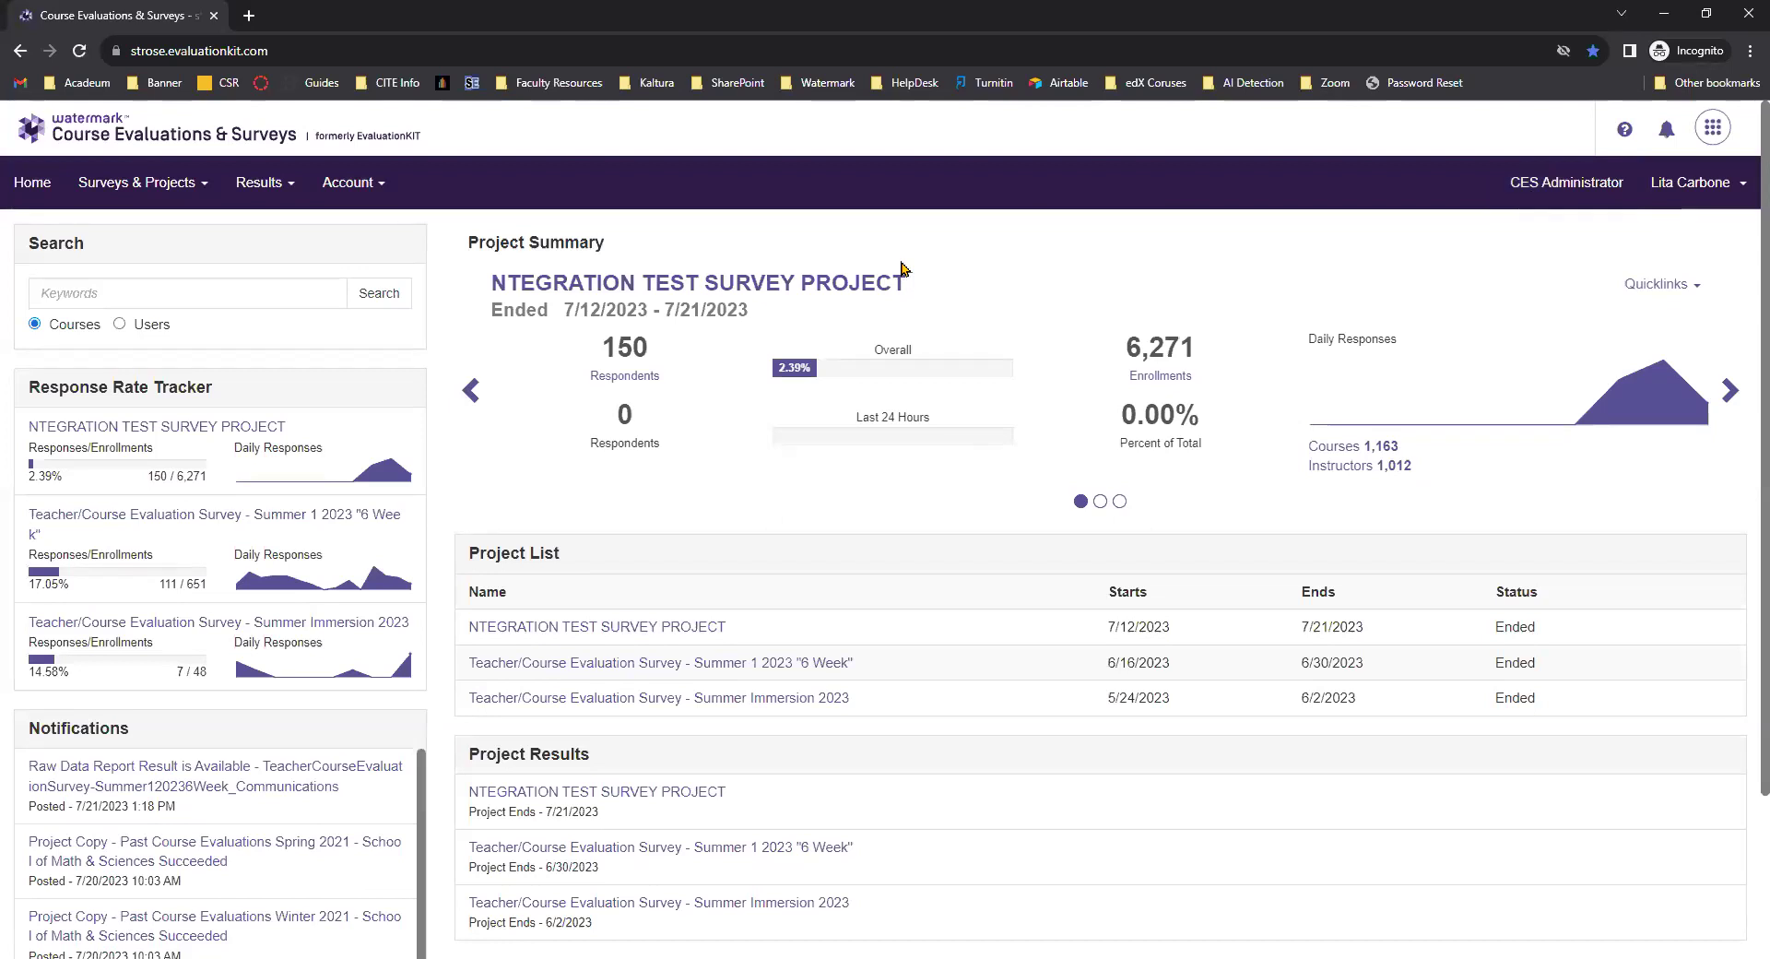
Open the Project Results of the NTEGRATION TEST SURVEY PROJECT in the CES Administrator view
{"action": "left_click", "coordinate": [294, 201]}
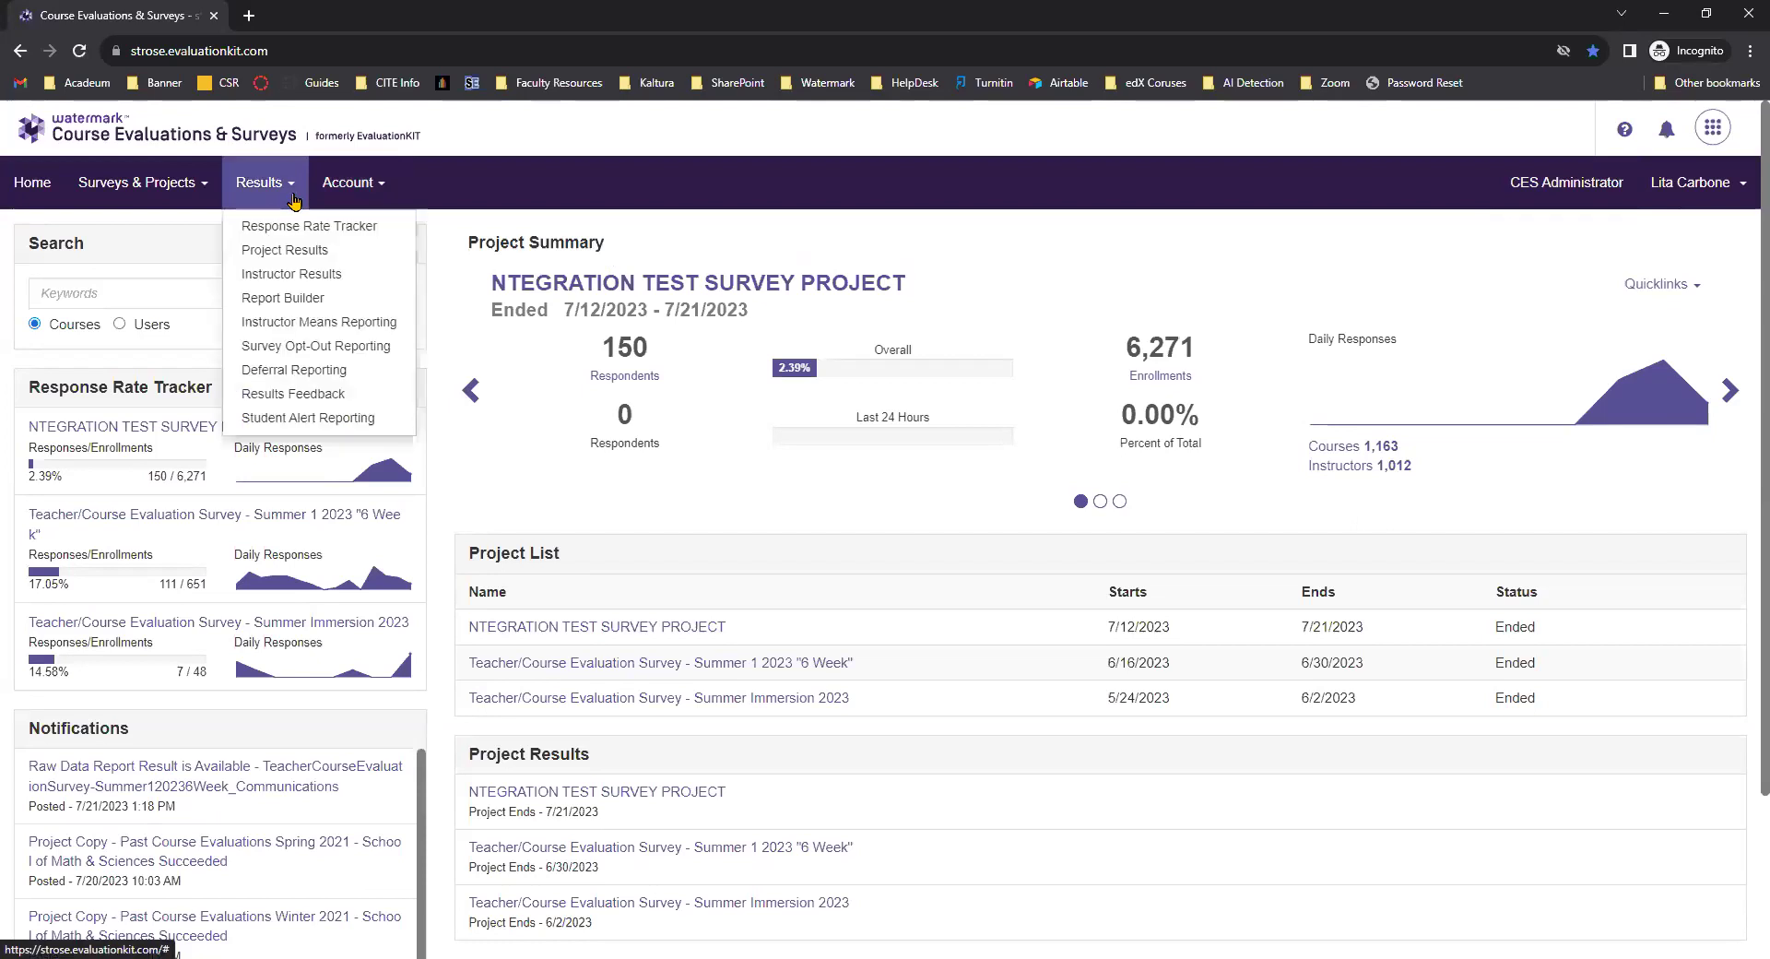
{"action": "left_click", "coordinate": [343, 253]}
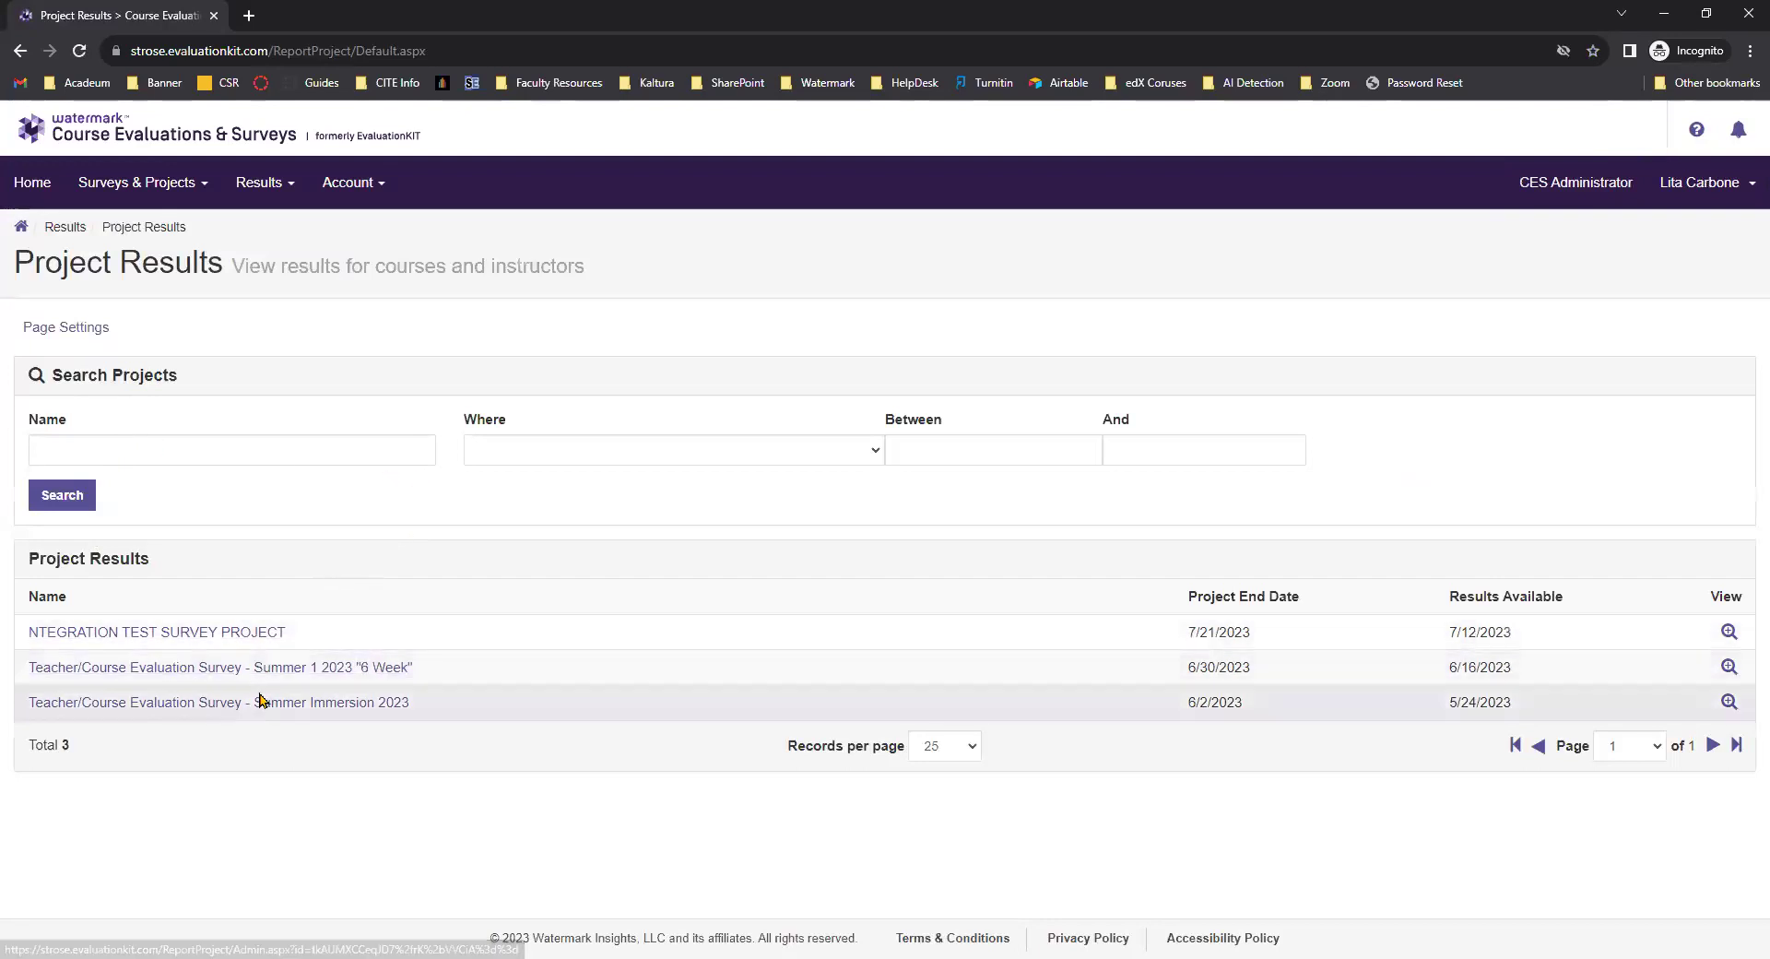
{"action": "left_click", "coordinate": [247, 633]}
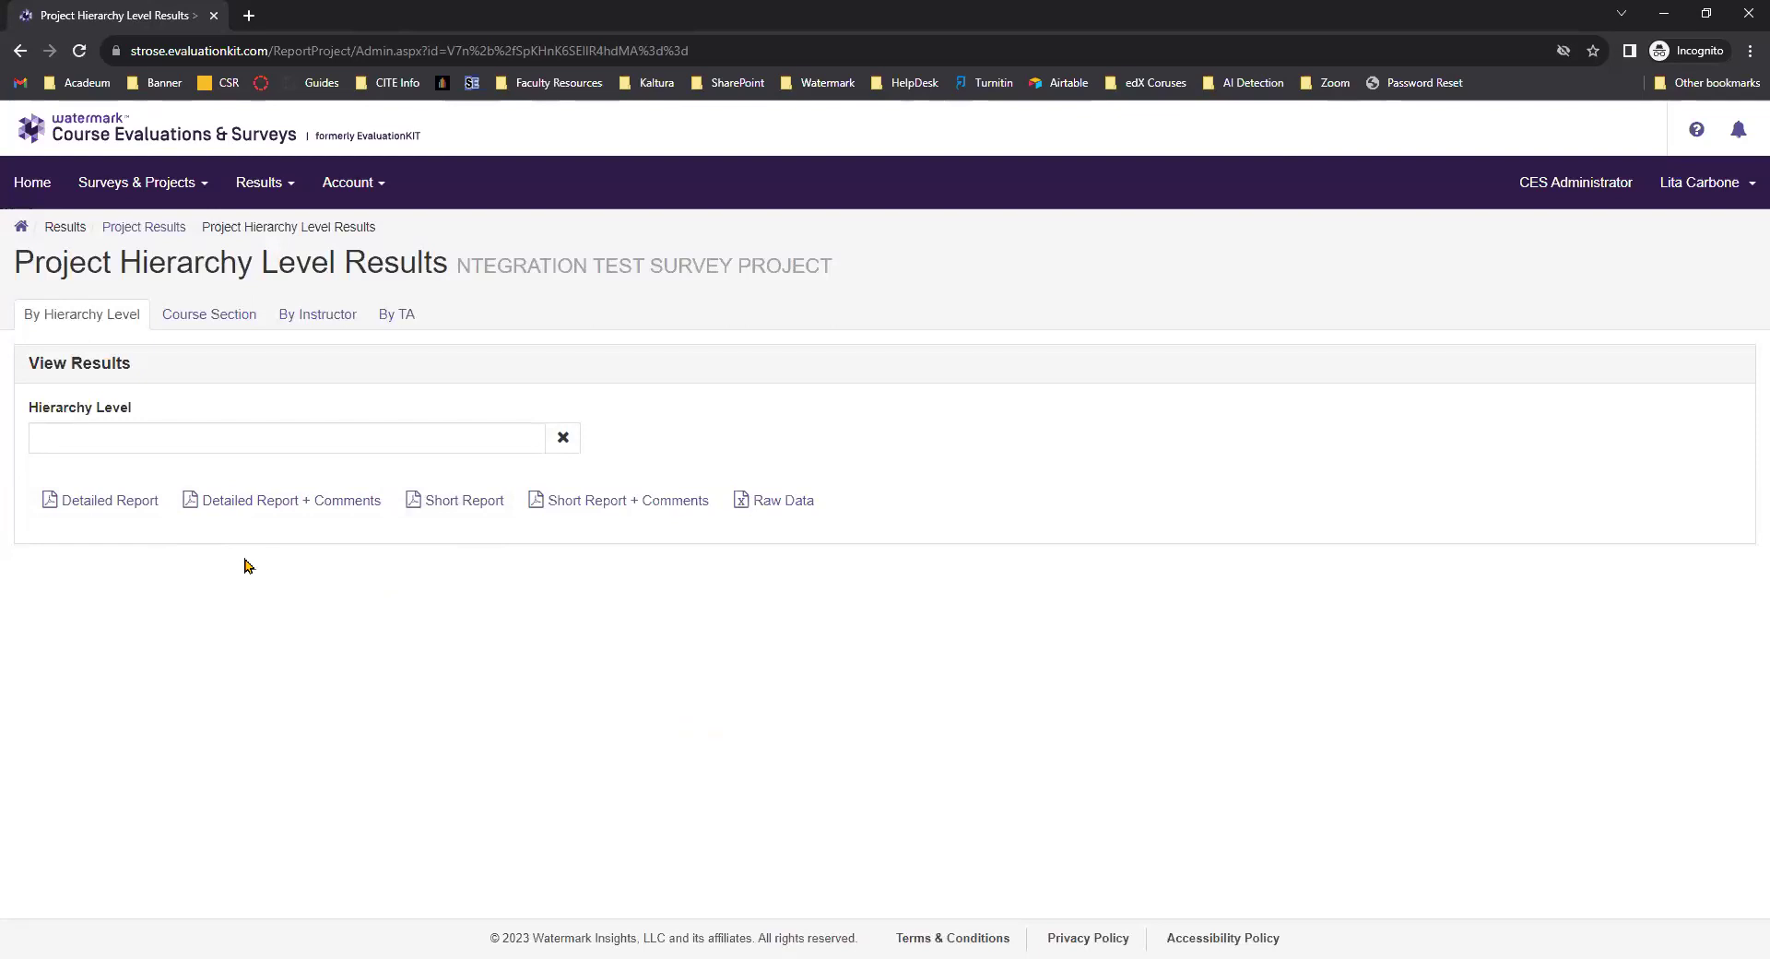
Set the hierarchy level for the project results to The College of Saint Rose
{"action": "left_click", "coordinate": [185, 449]}
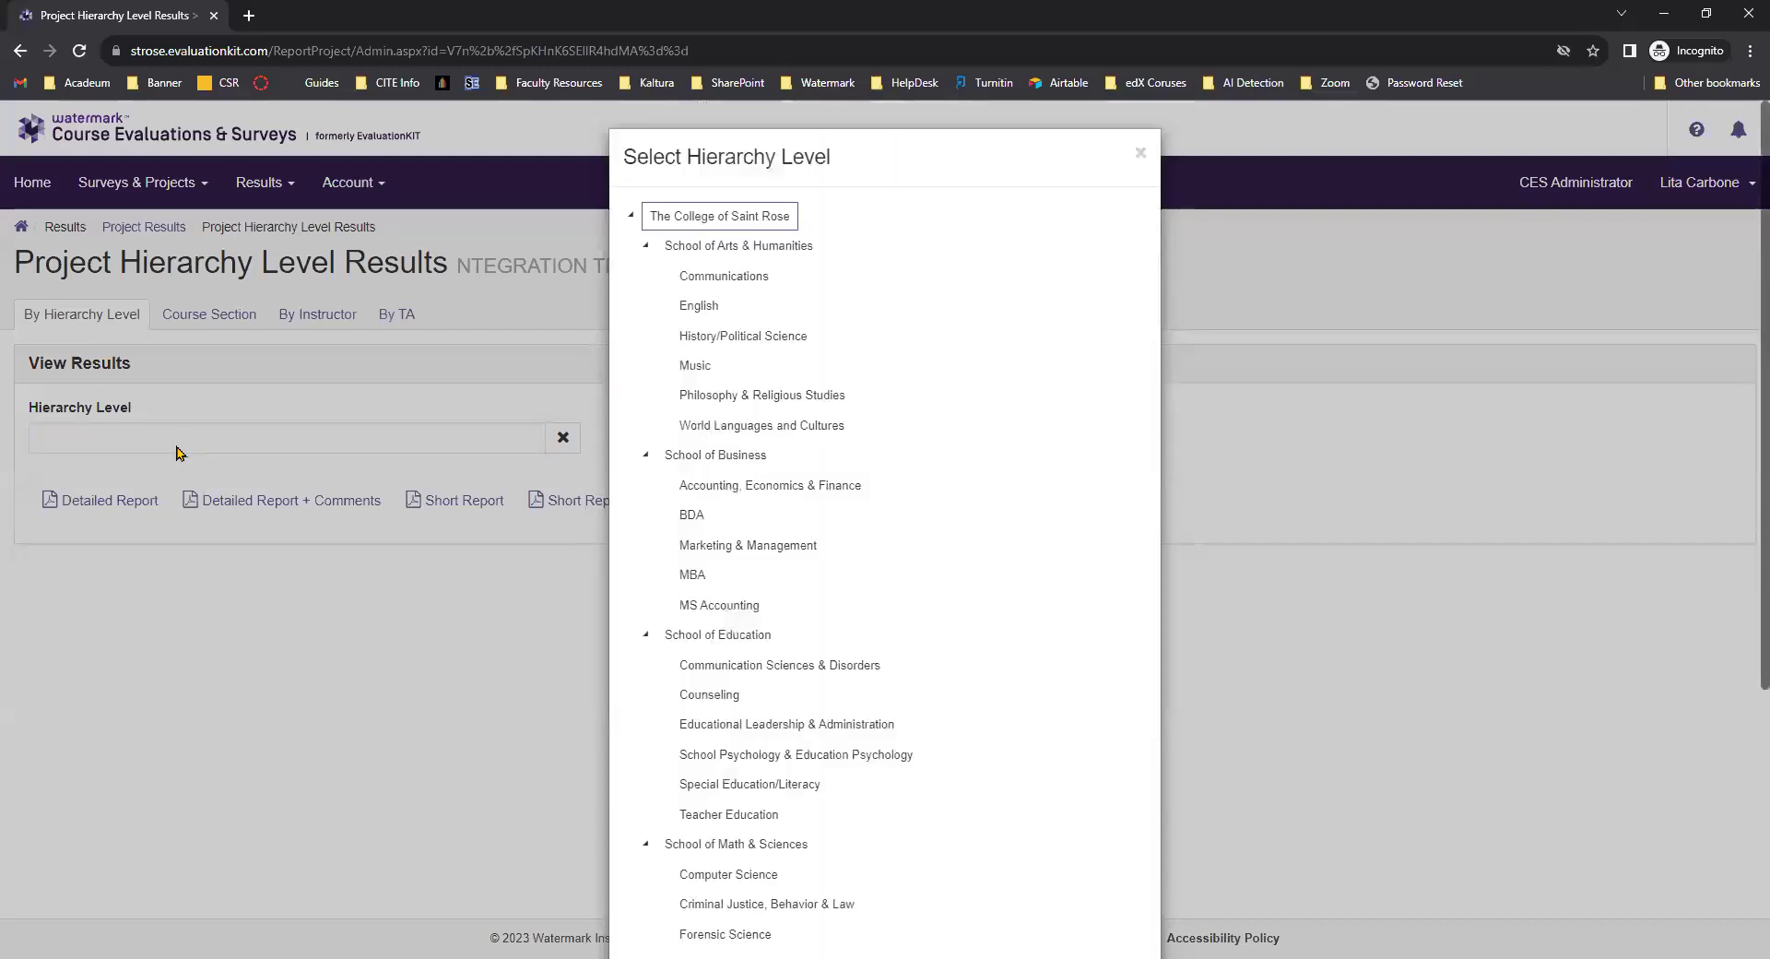
{"action": "left_click", "coordinate": [718, 220]}
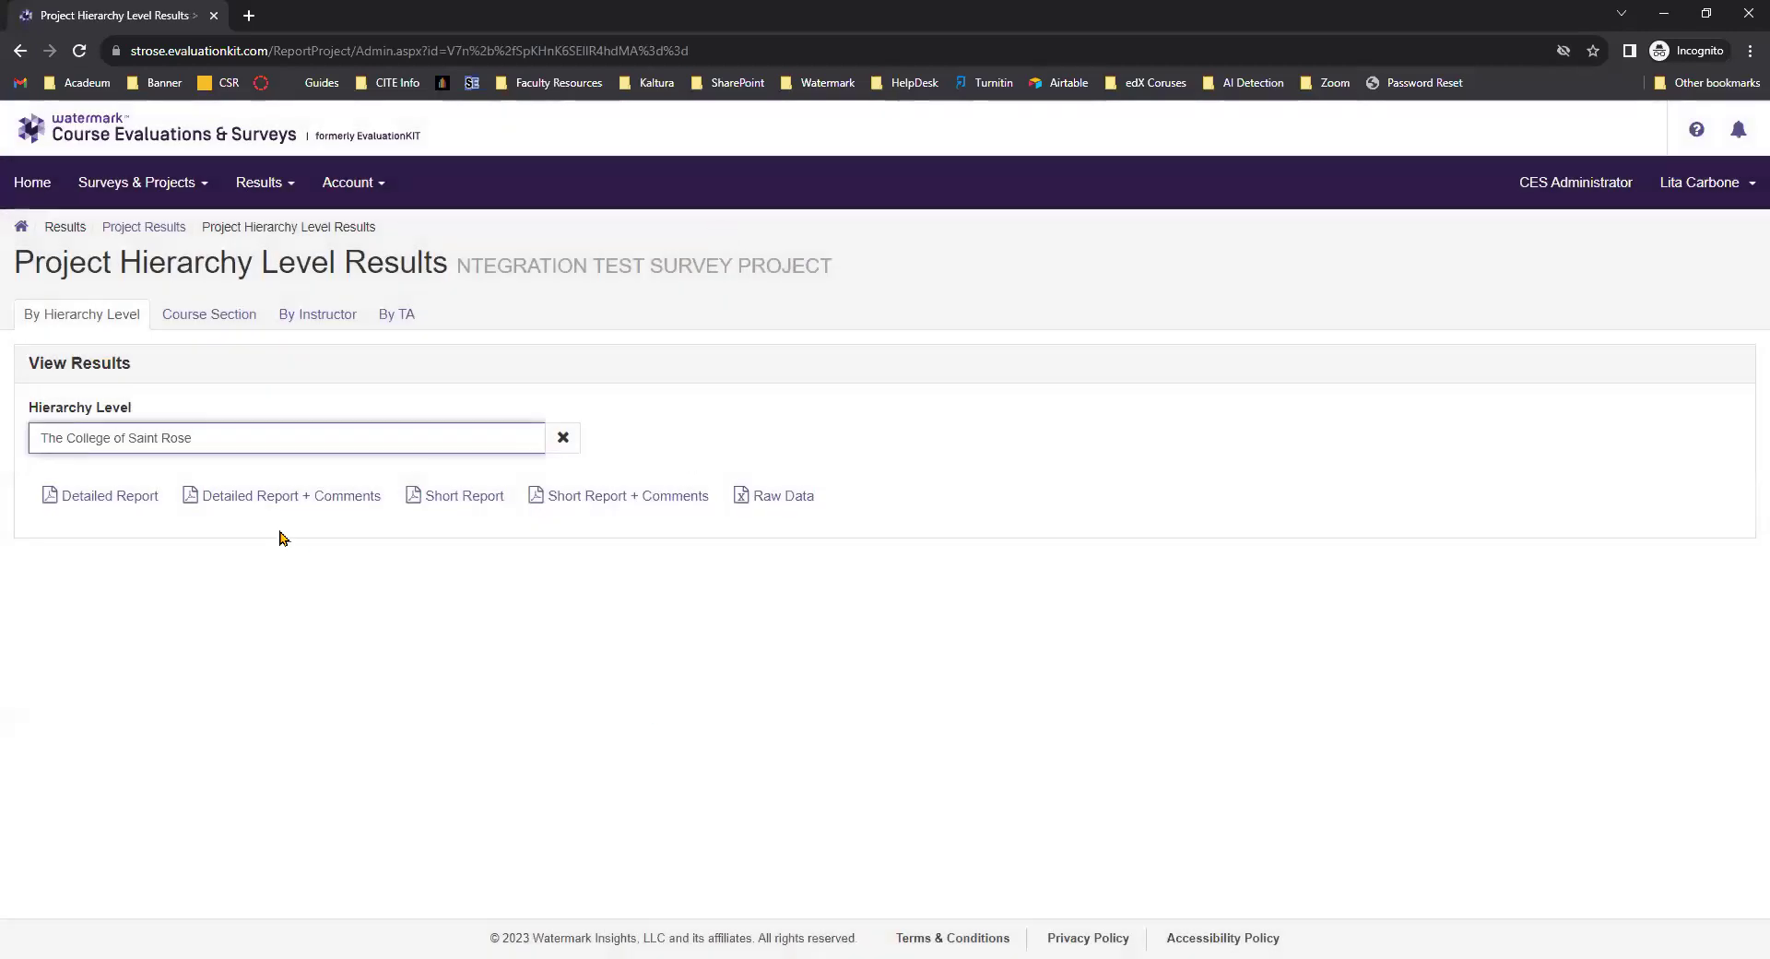
{"action": "left_click", "coordinate": [365, 586]}
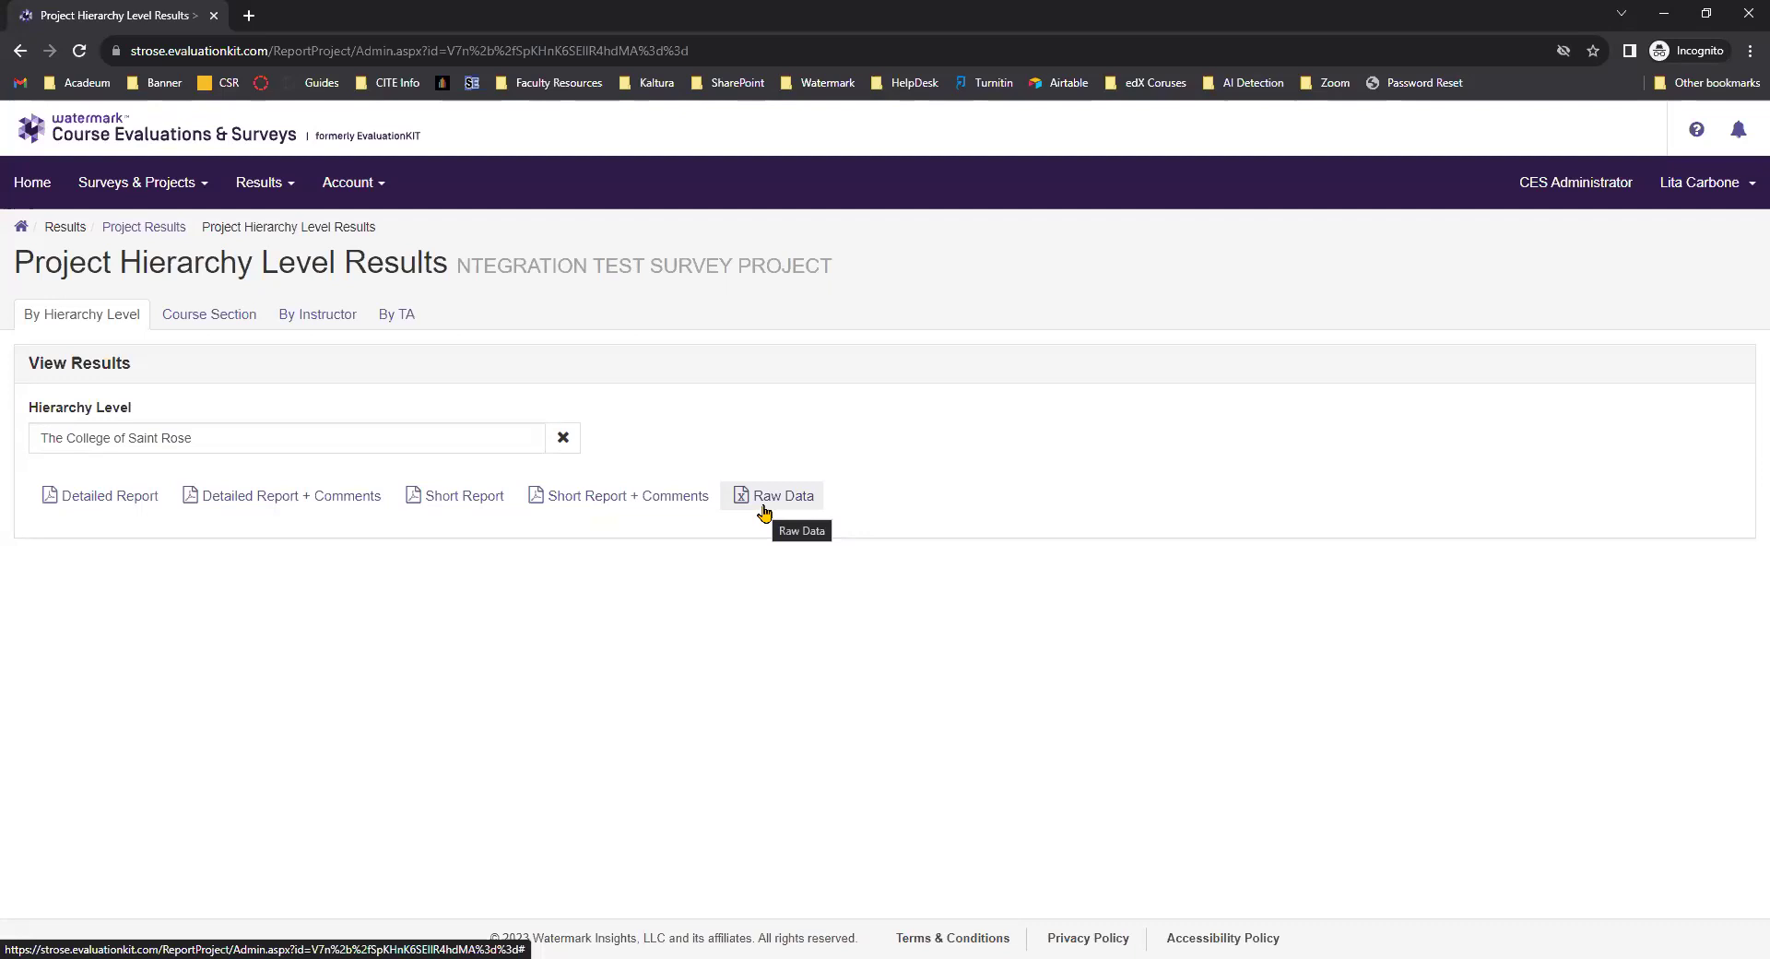
Search the project's course section results for the code "com"
{"action": "left_click", "coordinate": [212, 323]}
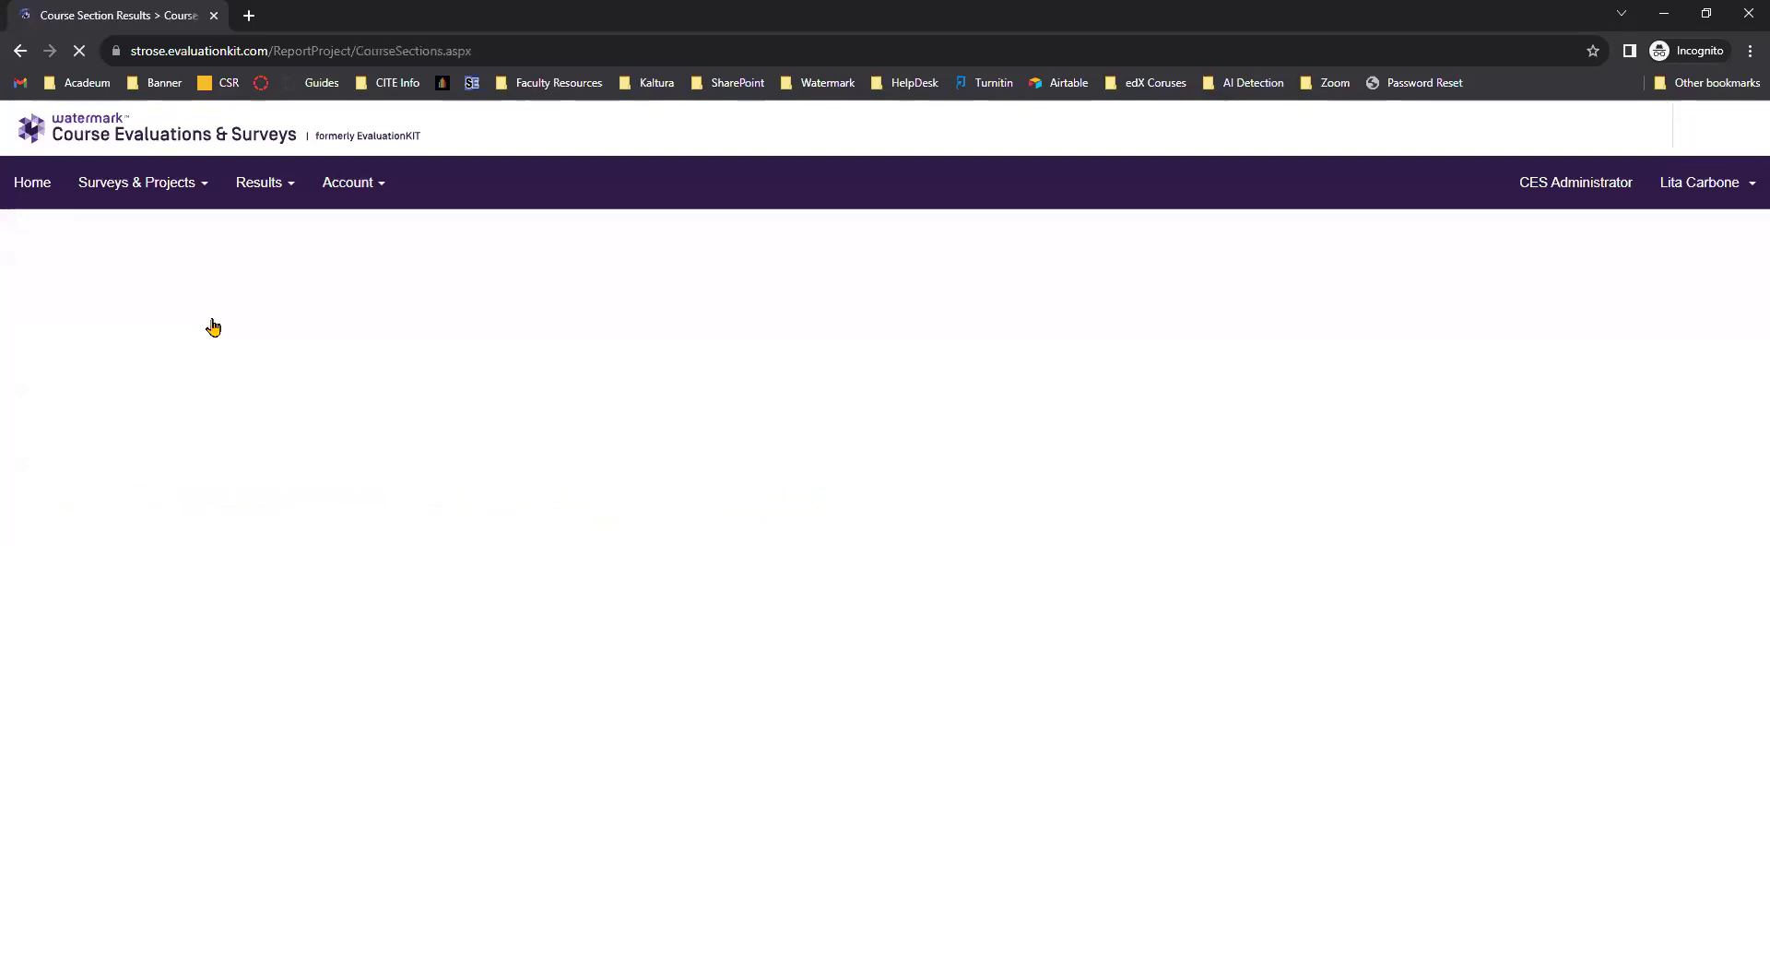
{"action": "left_click", "coordinate": [265, 439]}
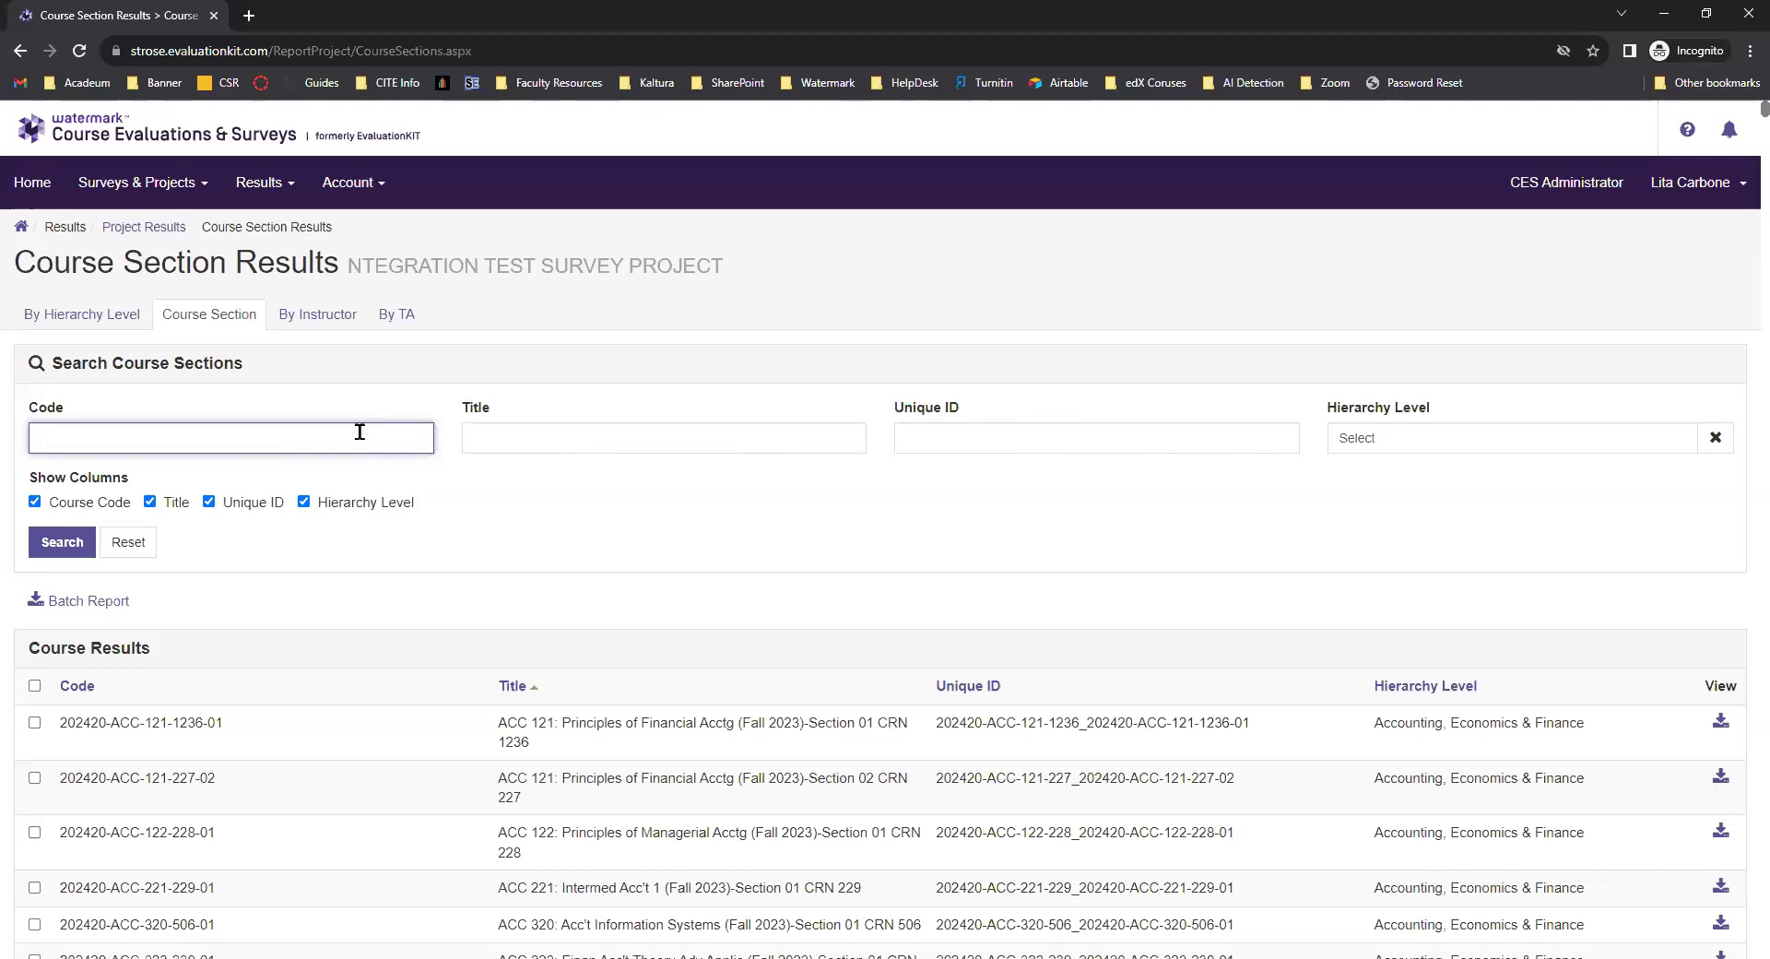
{"action": "type", "text": "com"}
{"action": "left_click", "coordinate": [77, 544]}
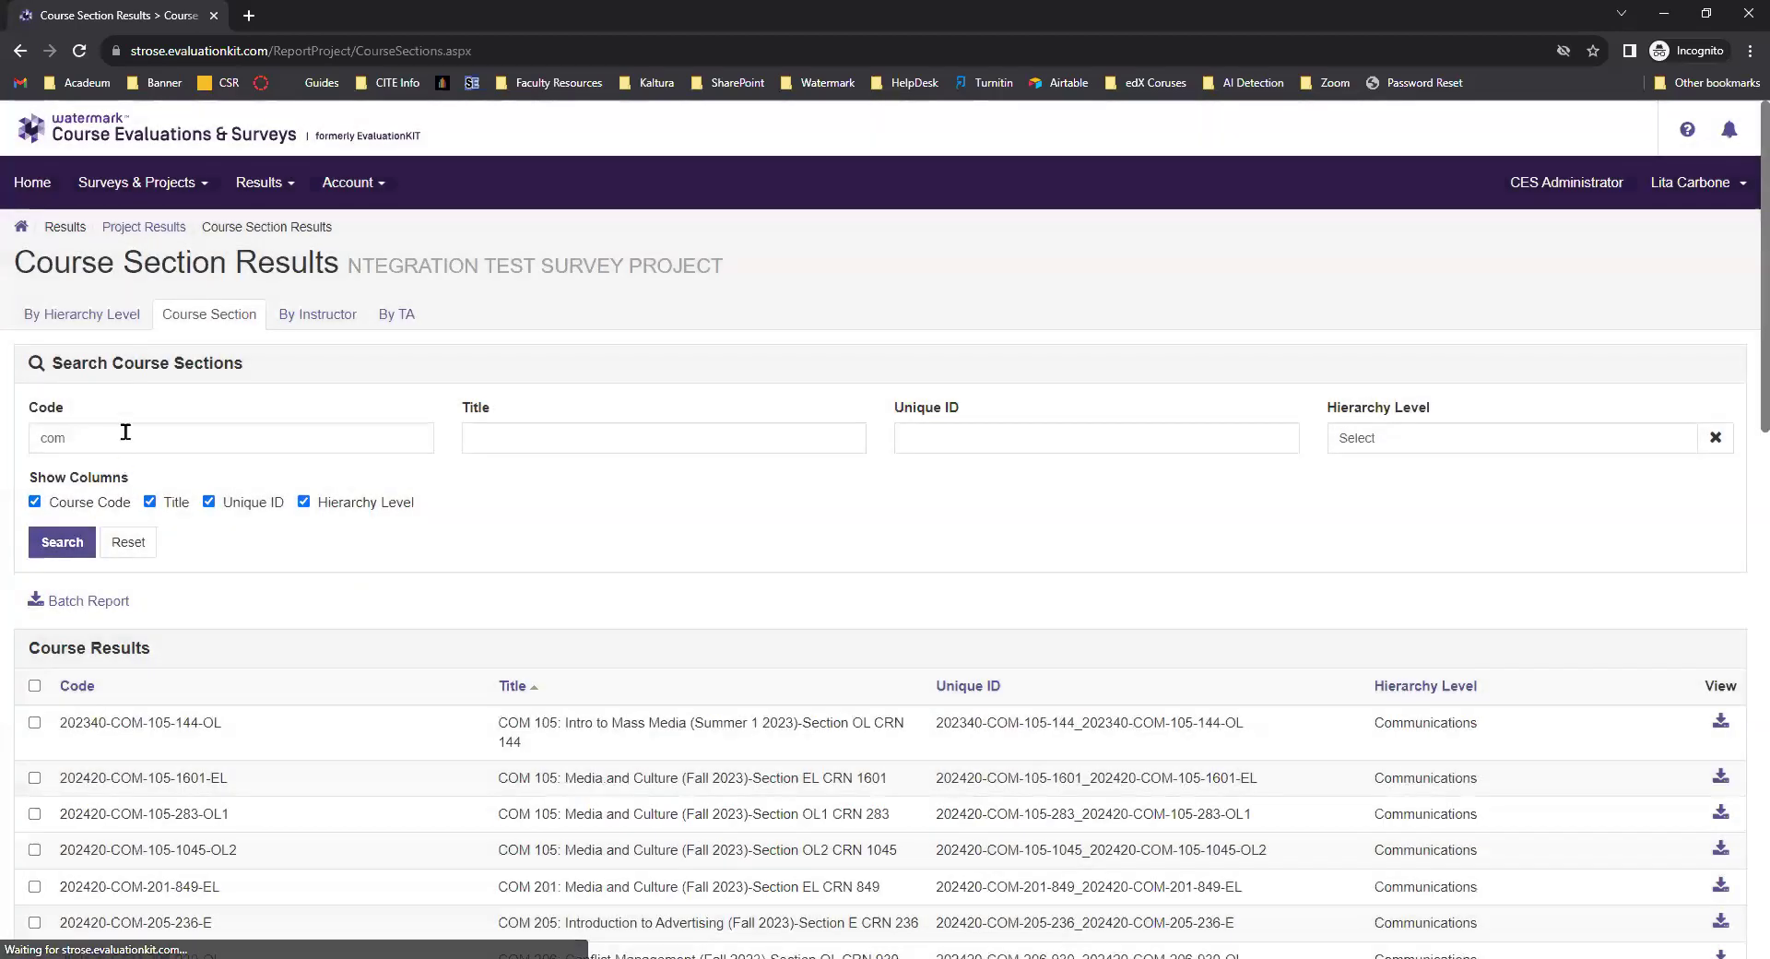
Clear the course code and search the course sections by the Communications hierarchy level instead
{"action": "double_click", "coordinate": [125, 432]}
{"action": "key", "text": "BackSpace"}
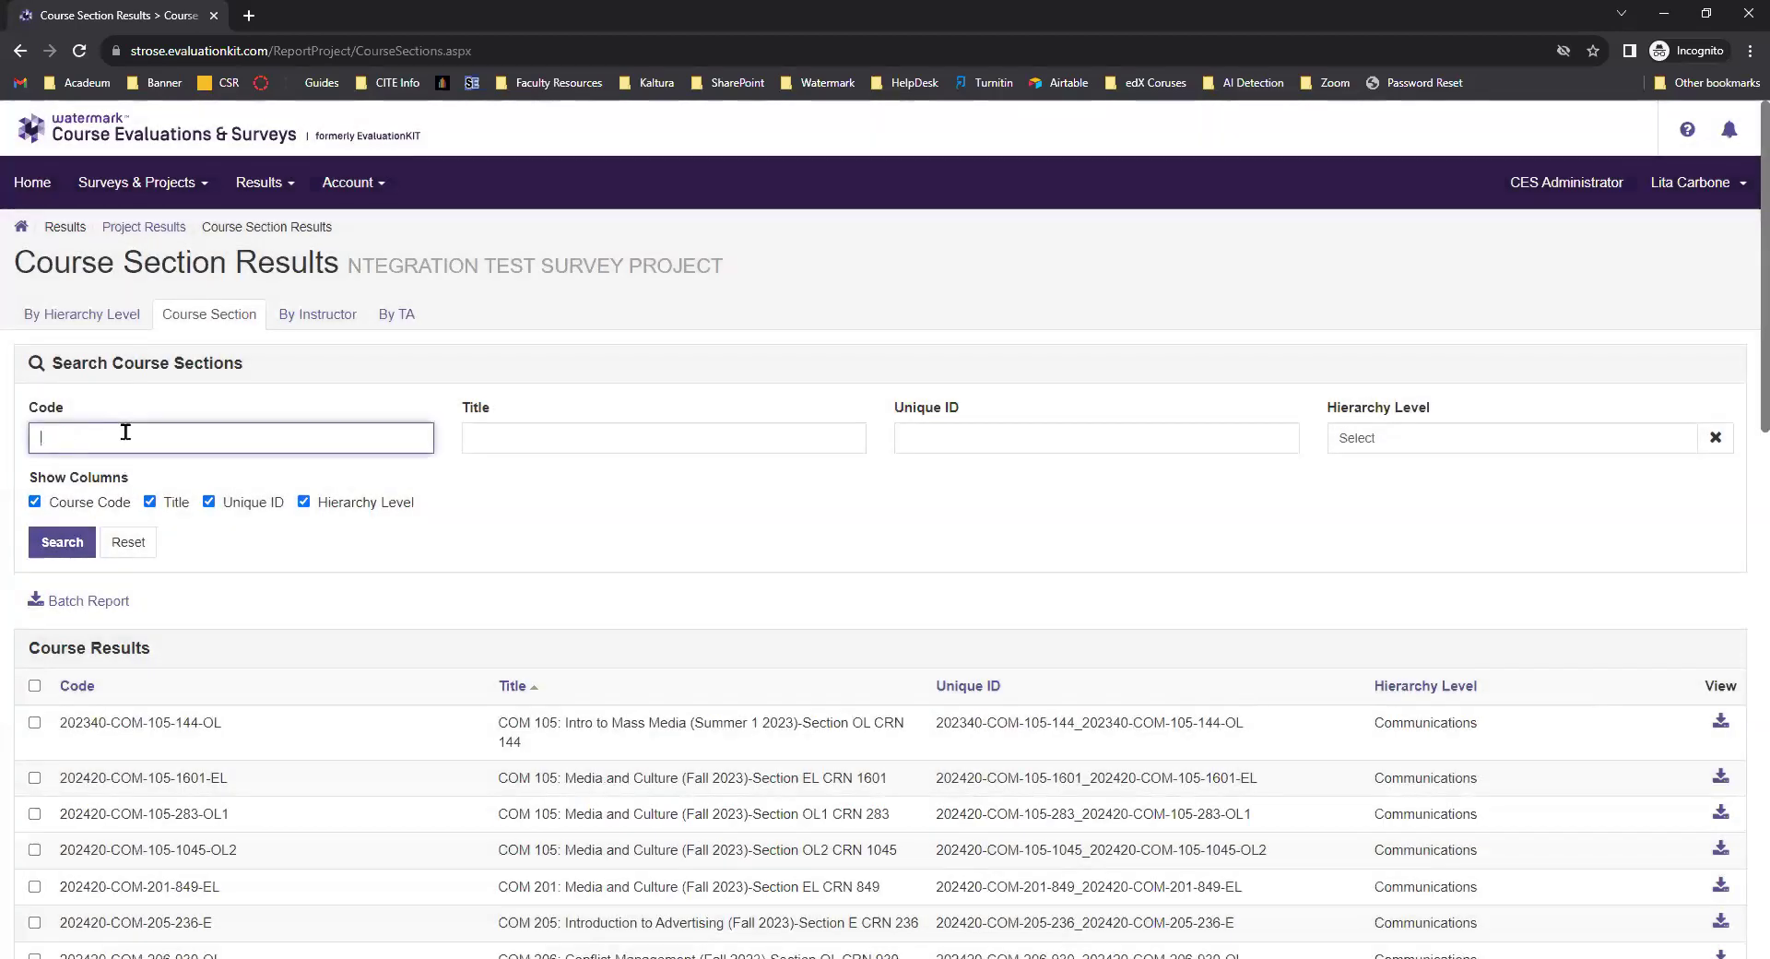
{"action": "left_click", "coordinate": [1388, 448]}
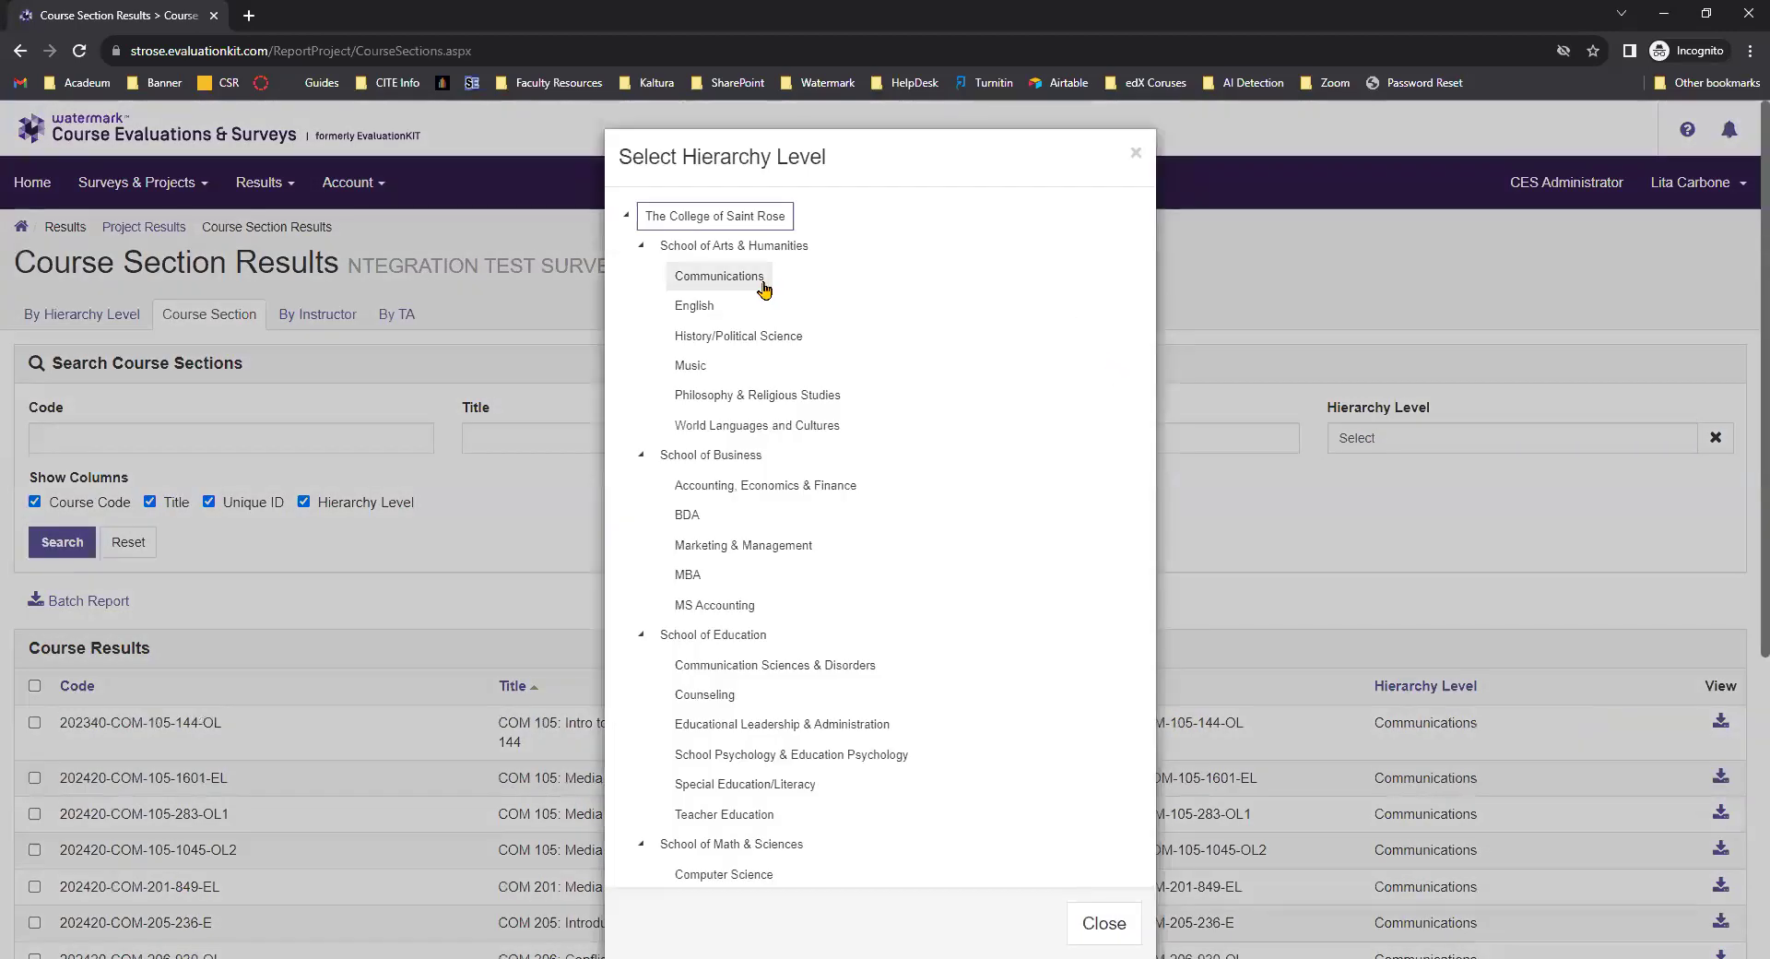
{"action": "left_click", "coordinate": [701, 274]}
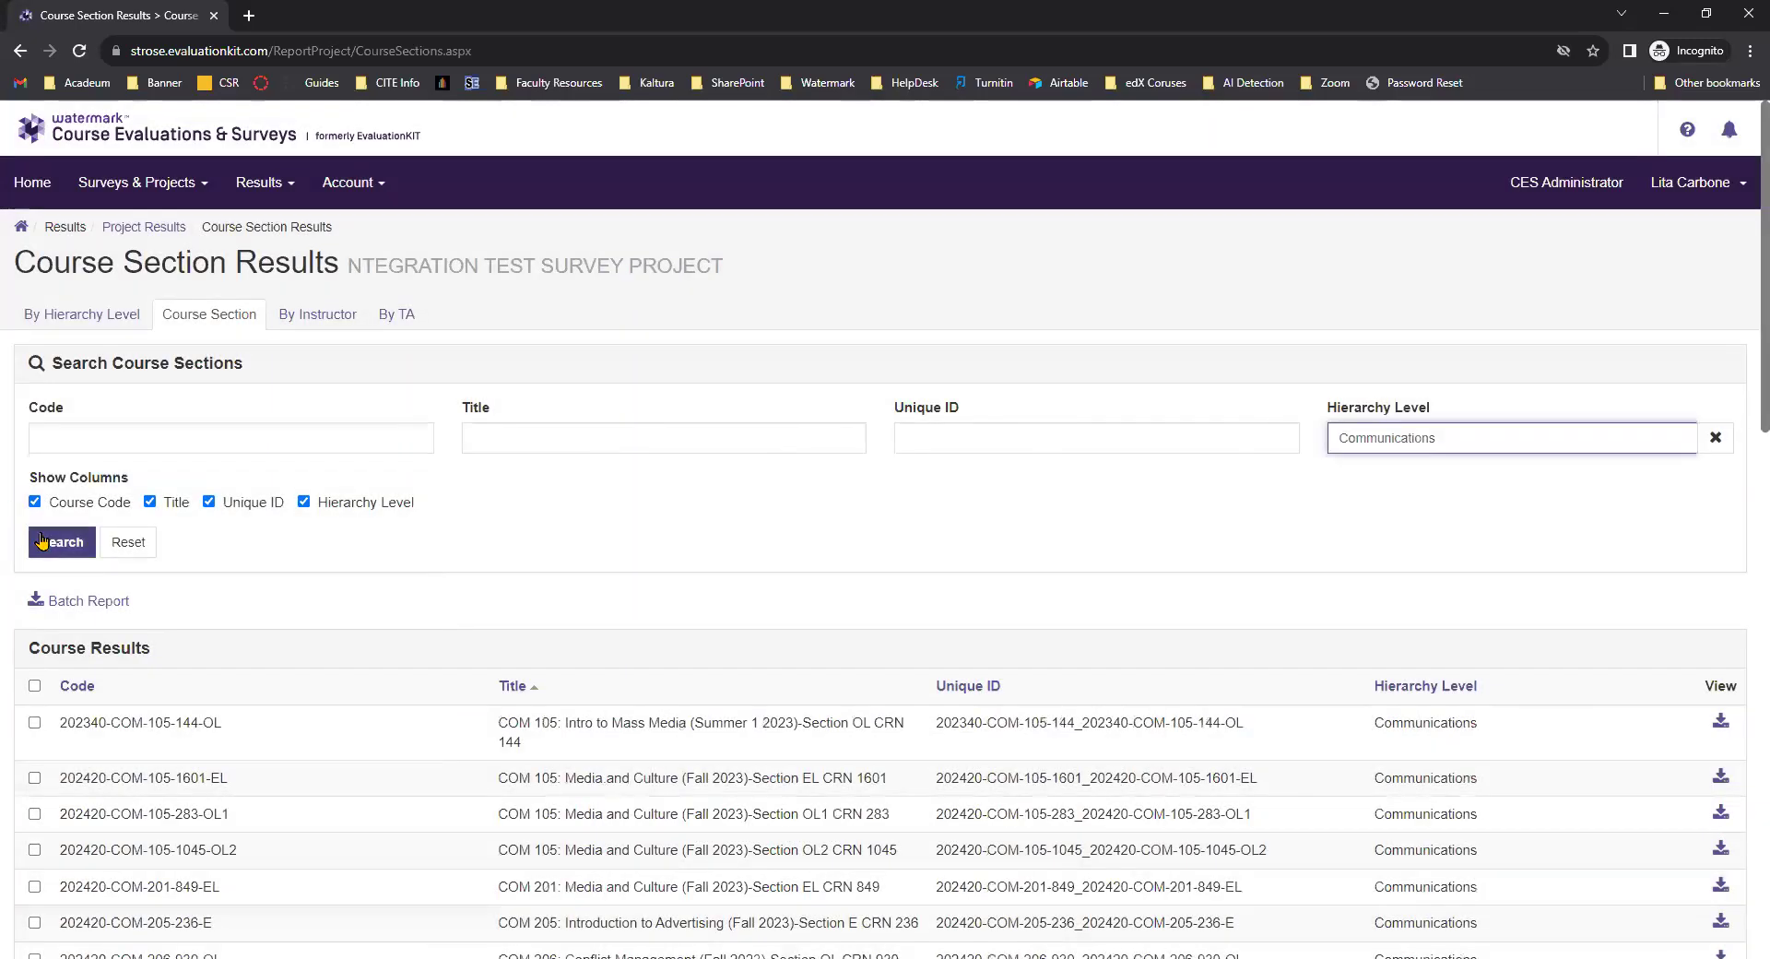
{"action": "left_click", "coordinate": [42, 541]}
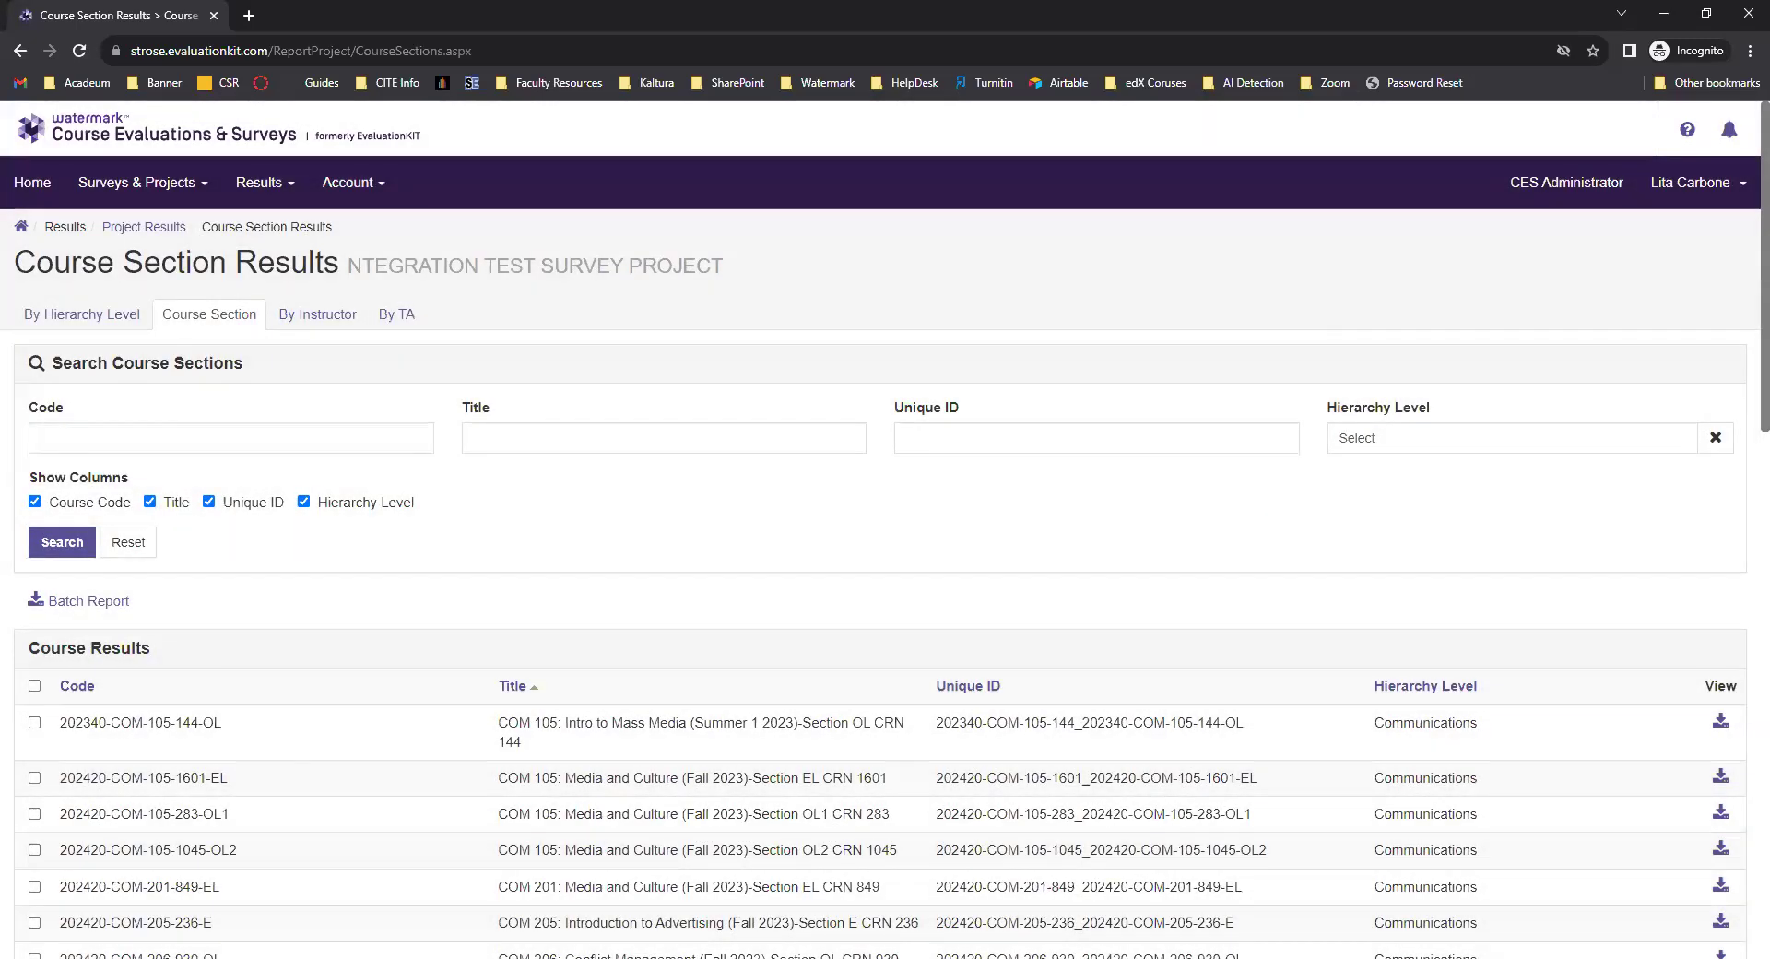
Clear the hierarchy level and search the course sections for the code "sandbox"
{"action": "left_click", "coordinate": [1715, 438]}
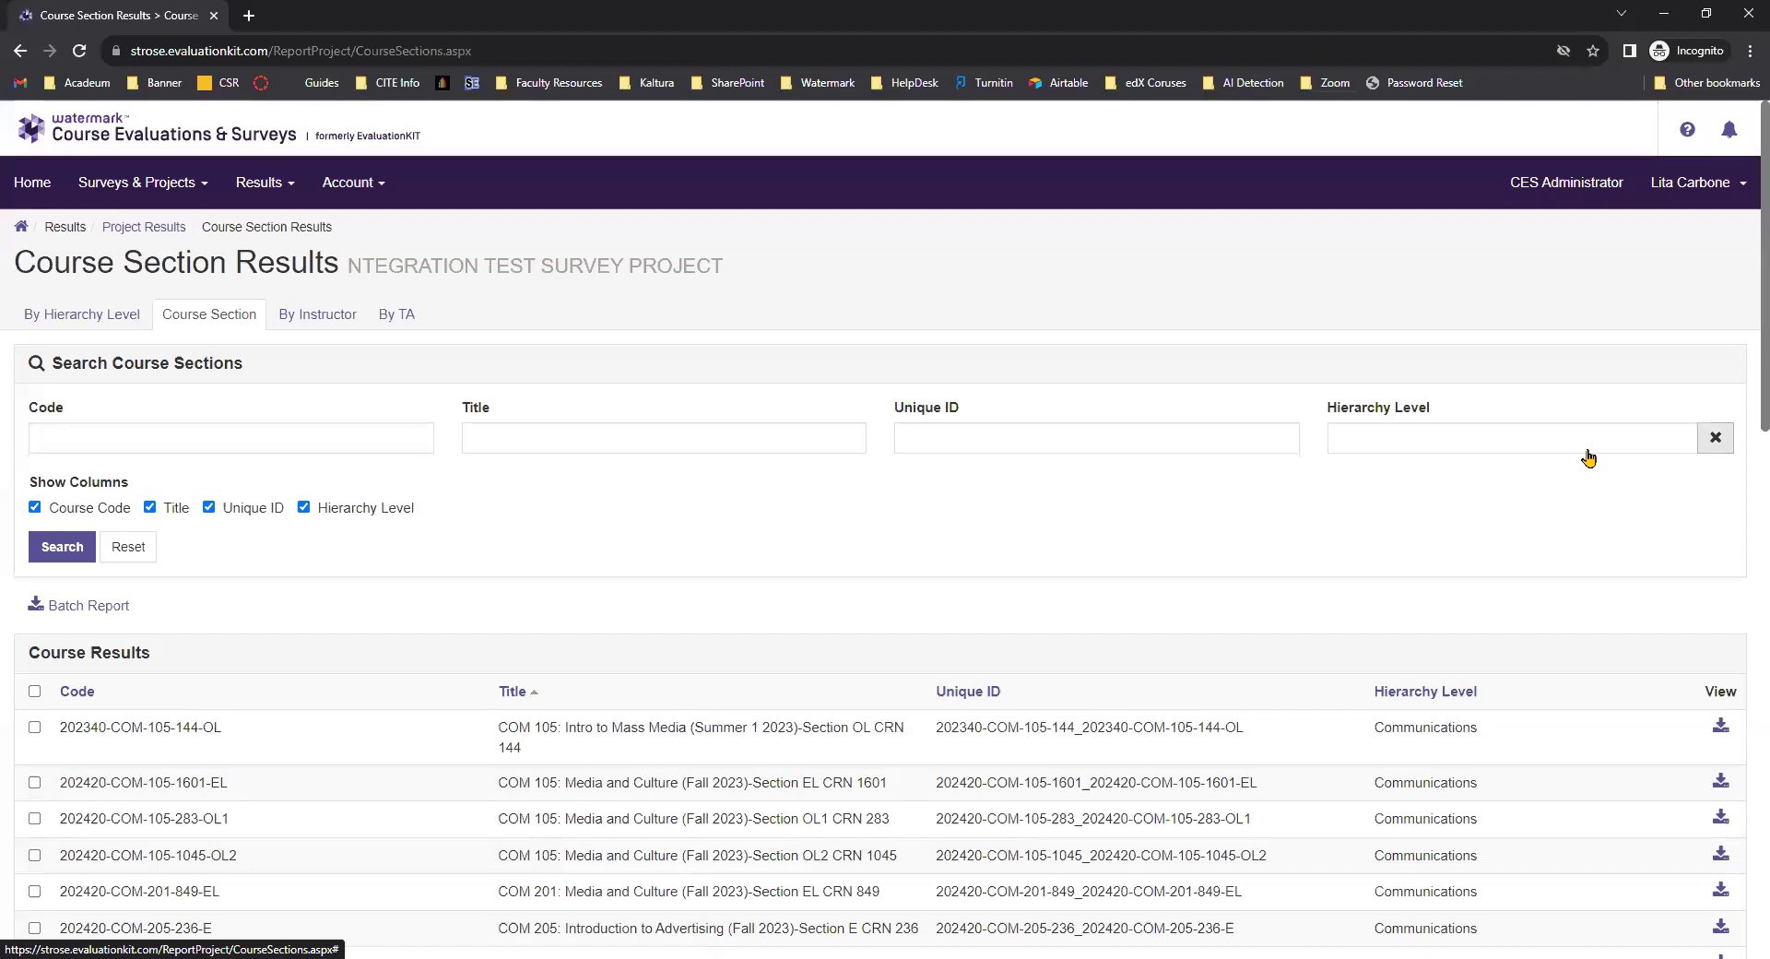
{"action": "left_click", "coordinate": [256, 441]}
{"action": "type", "text": "sandbox"}
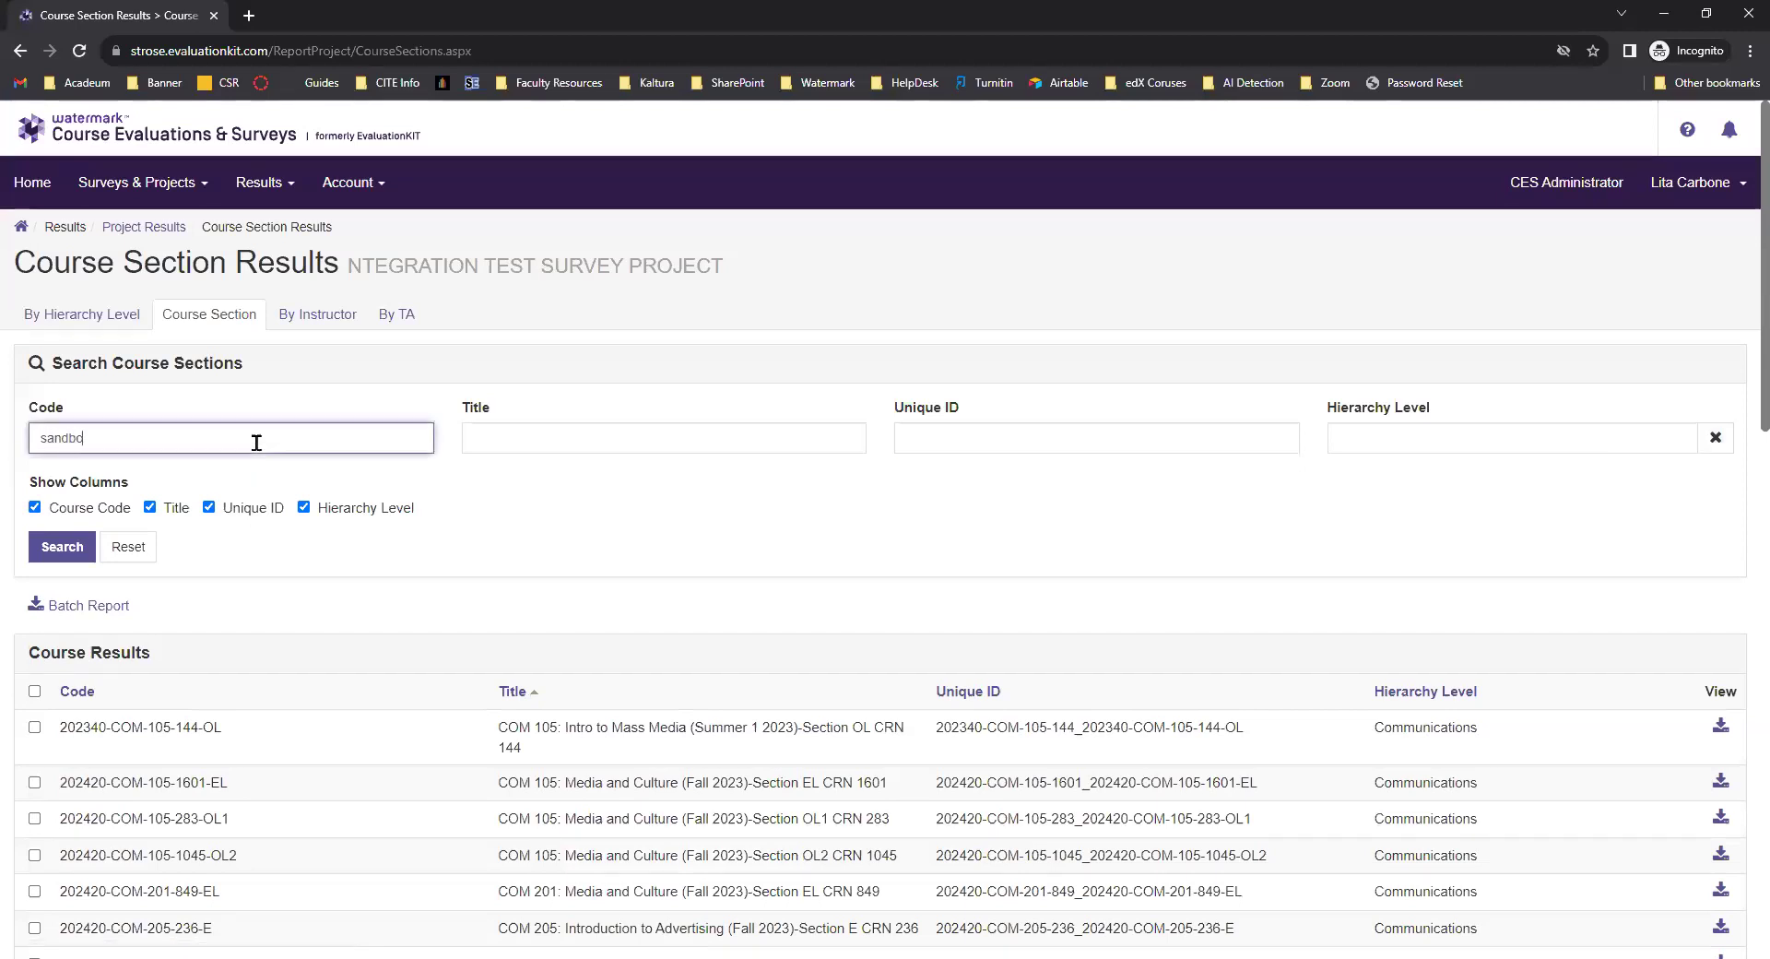
{"action": "left_click", "coordinate": [86, 546]}
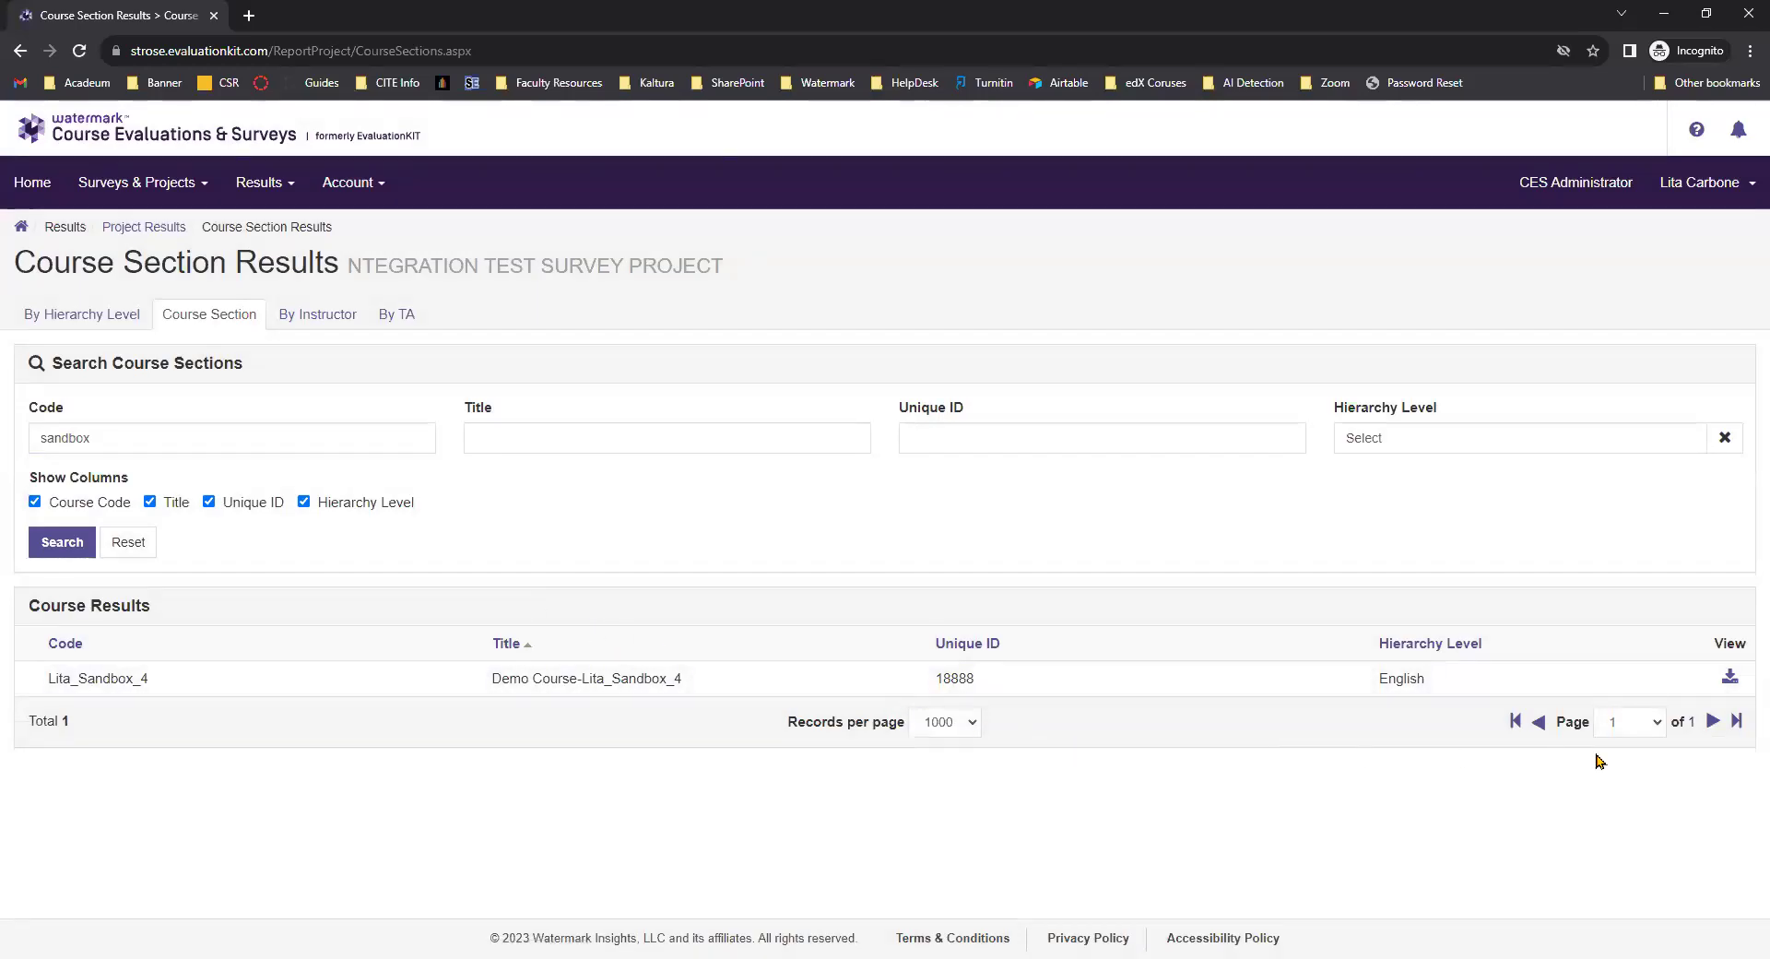
Look over the report and feedback options available for the sandbox demo course section
{"action": "left_click", "coordinate": [1732, 682]}
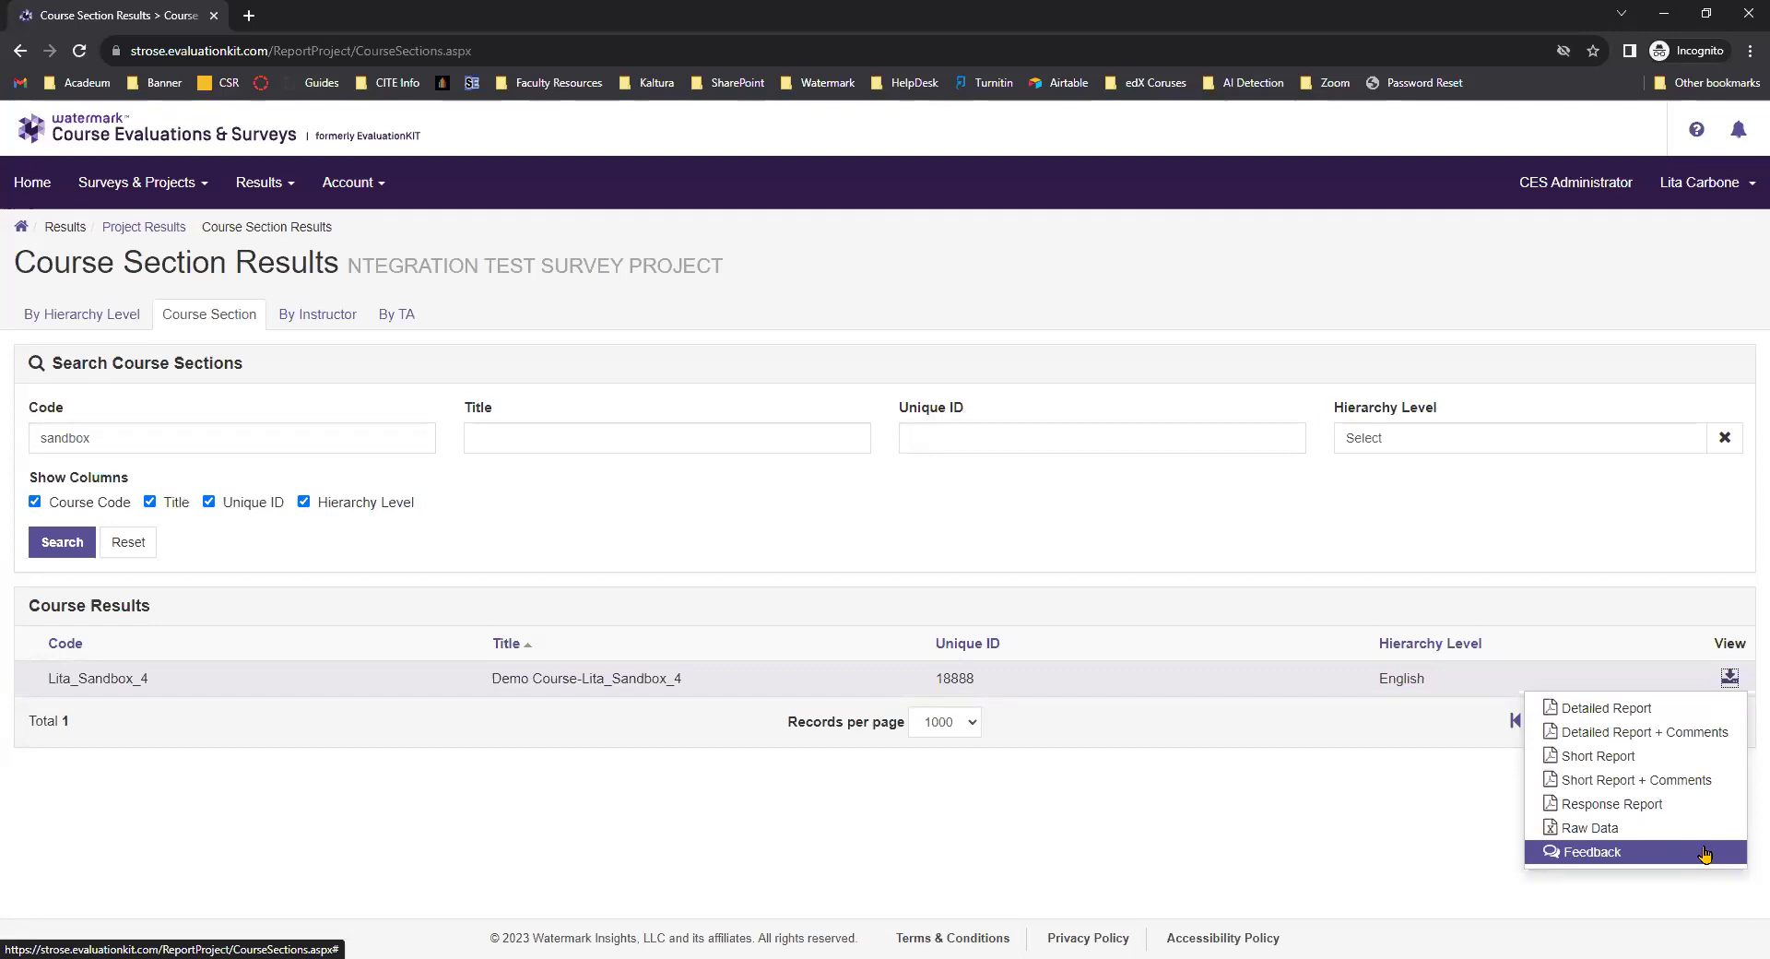
{"action": "left_click", "coordinate": [1379, 830]}
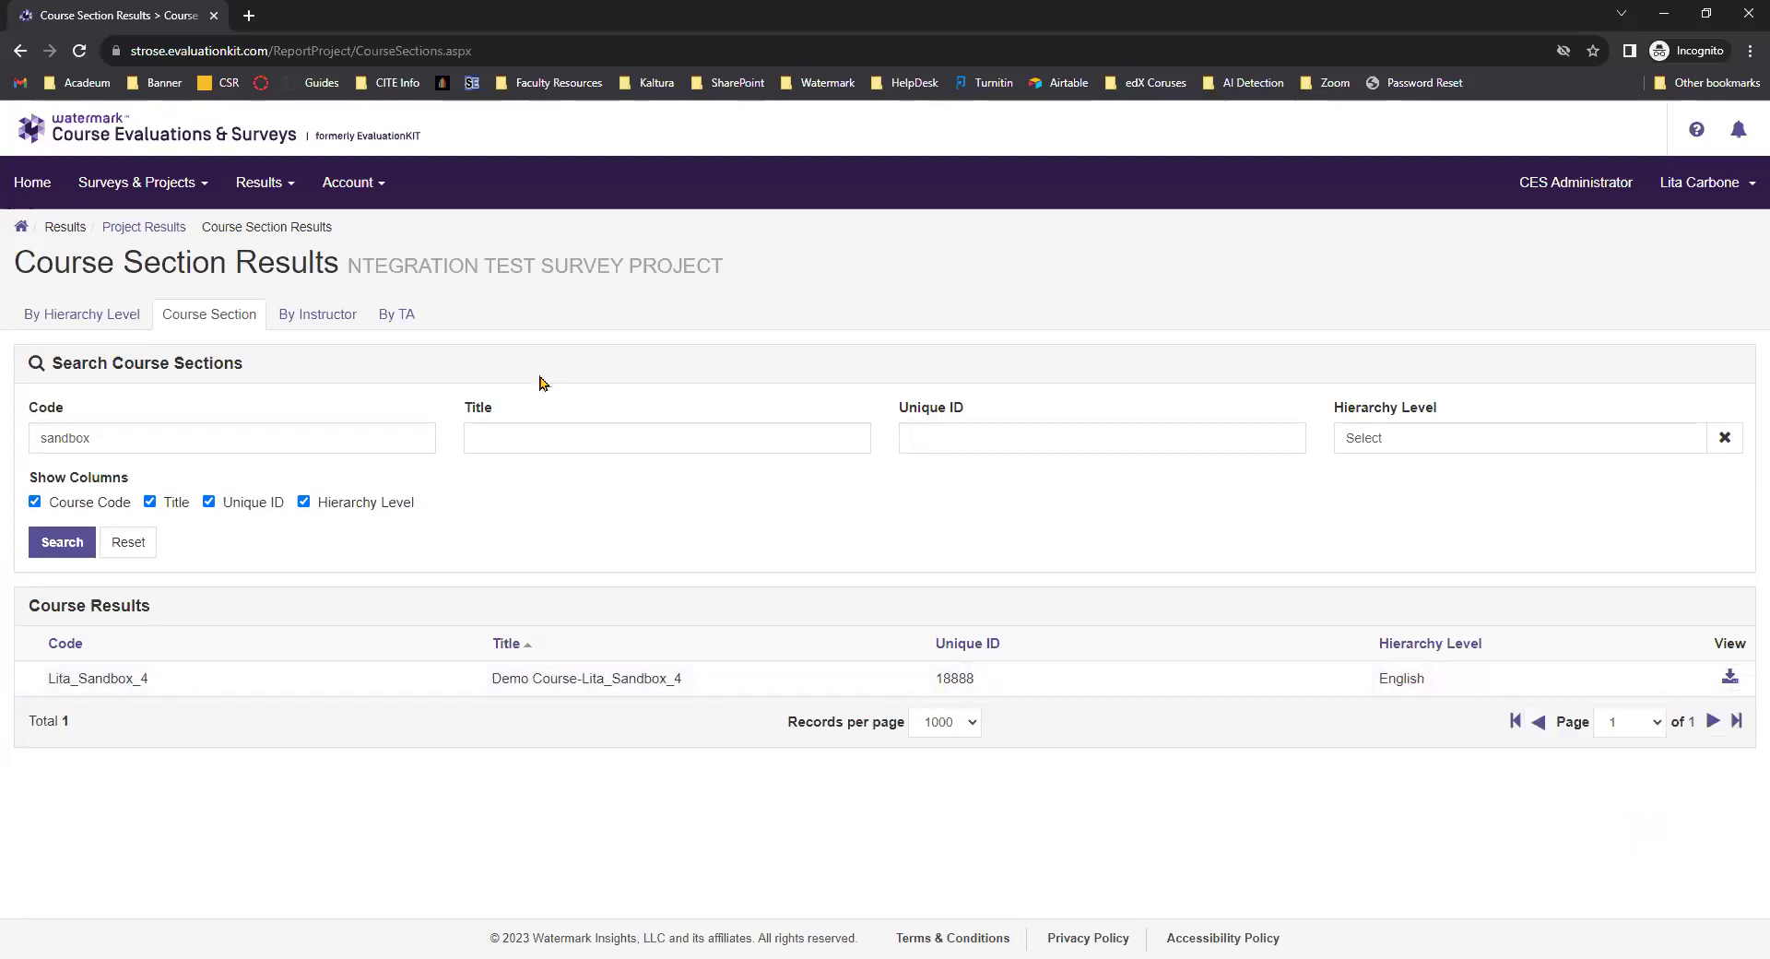
Search the project's results by the instructor's last name and look over the report and feedback options for the course listed
{"action": "left_click", "coordinate": [307, 329]}
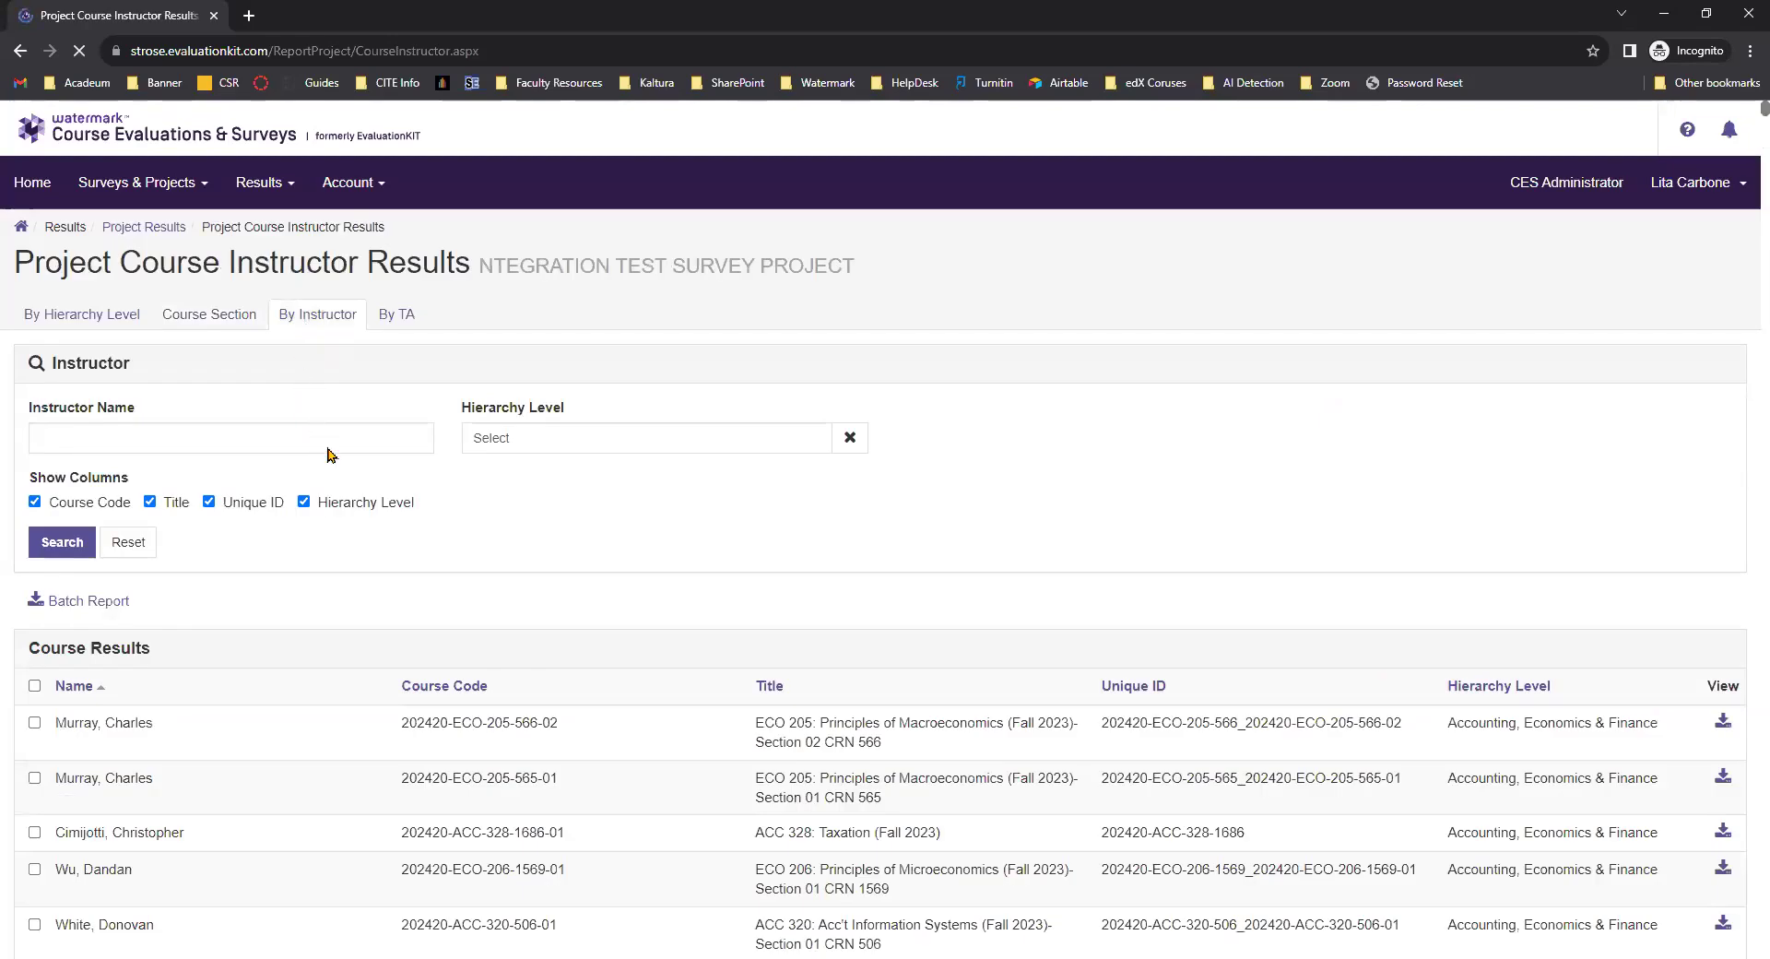
{"action": "left_click", "coordinate": [342, 440]}
{"action": "type", "text": "carbone"}
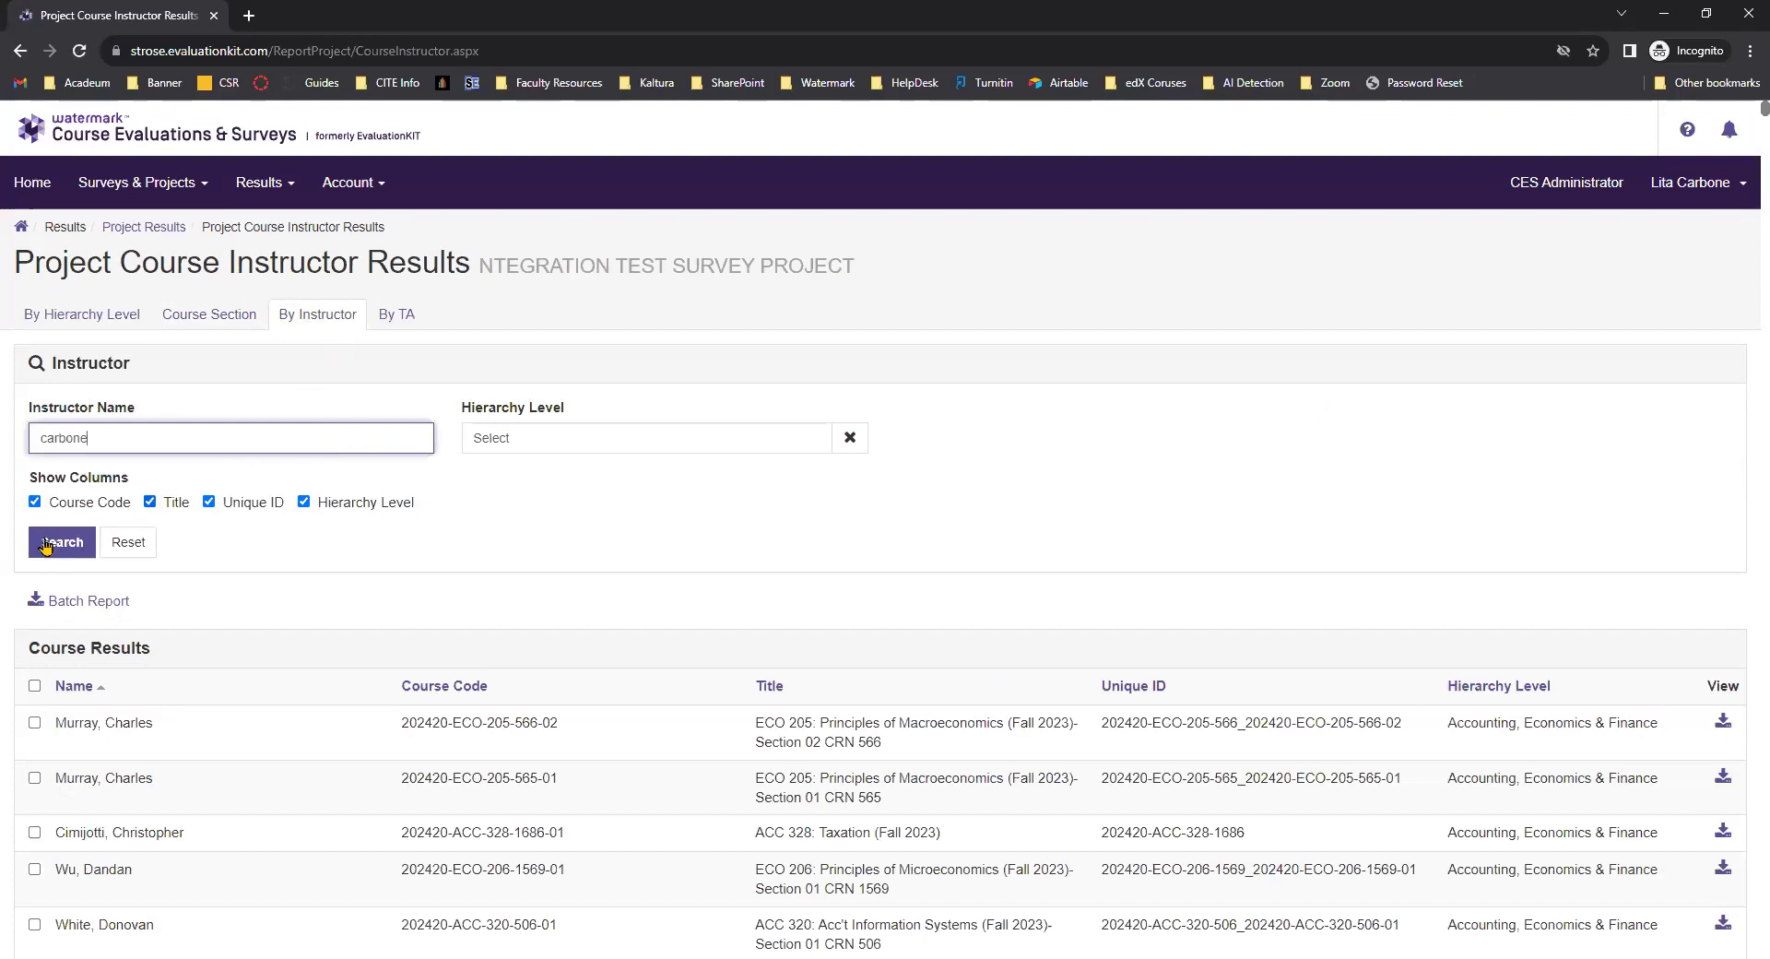
{"action": "left_click", "coordinate": [35, 543]}
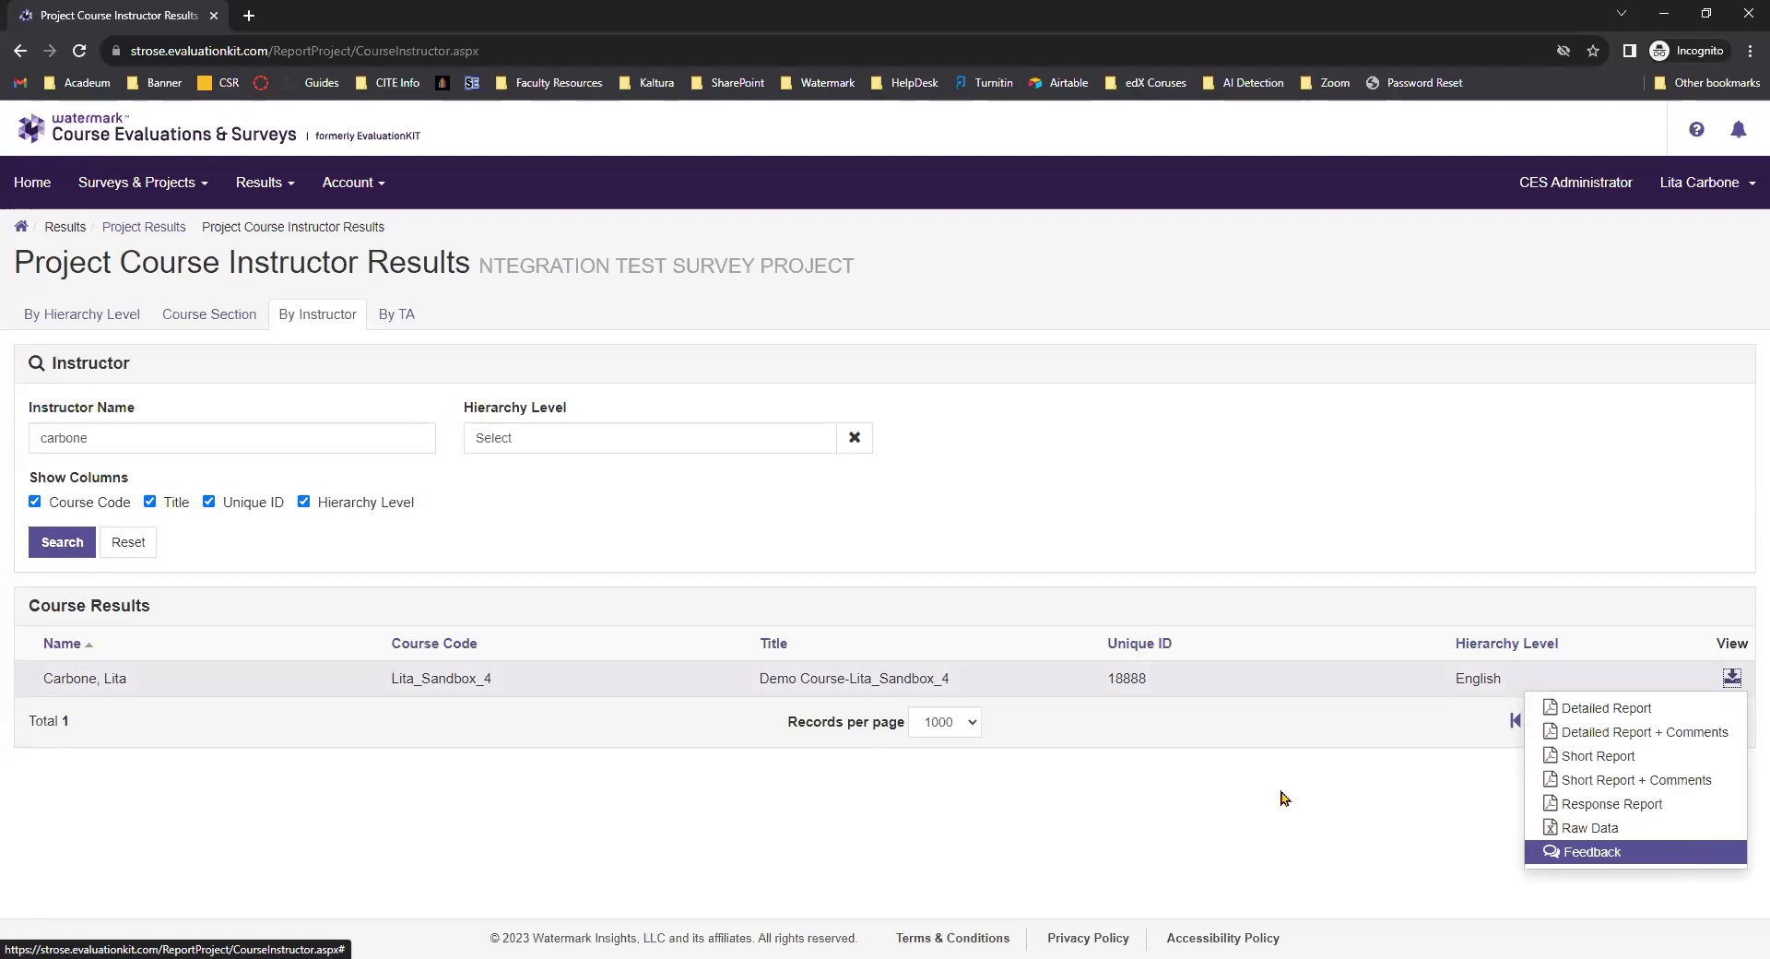
{"action": "left_click", "coordinate": [1167, 828]}
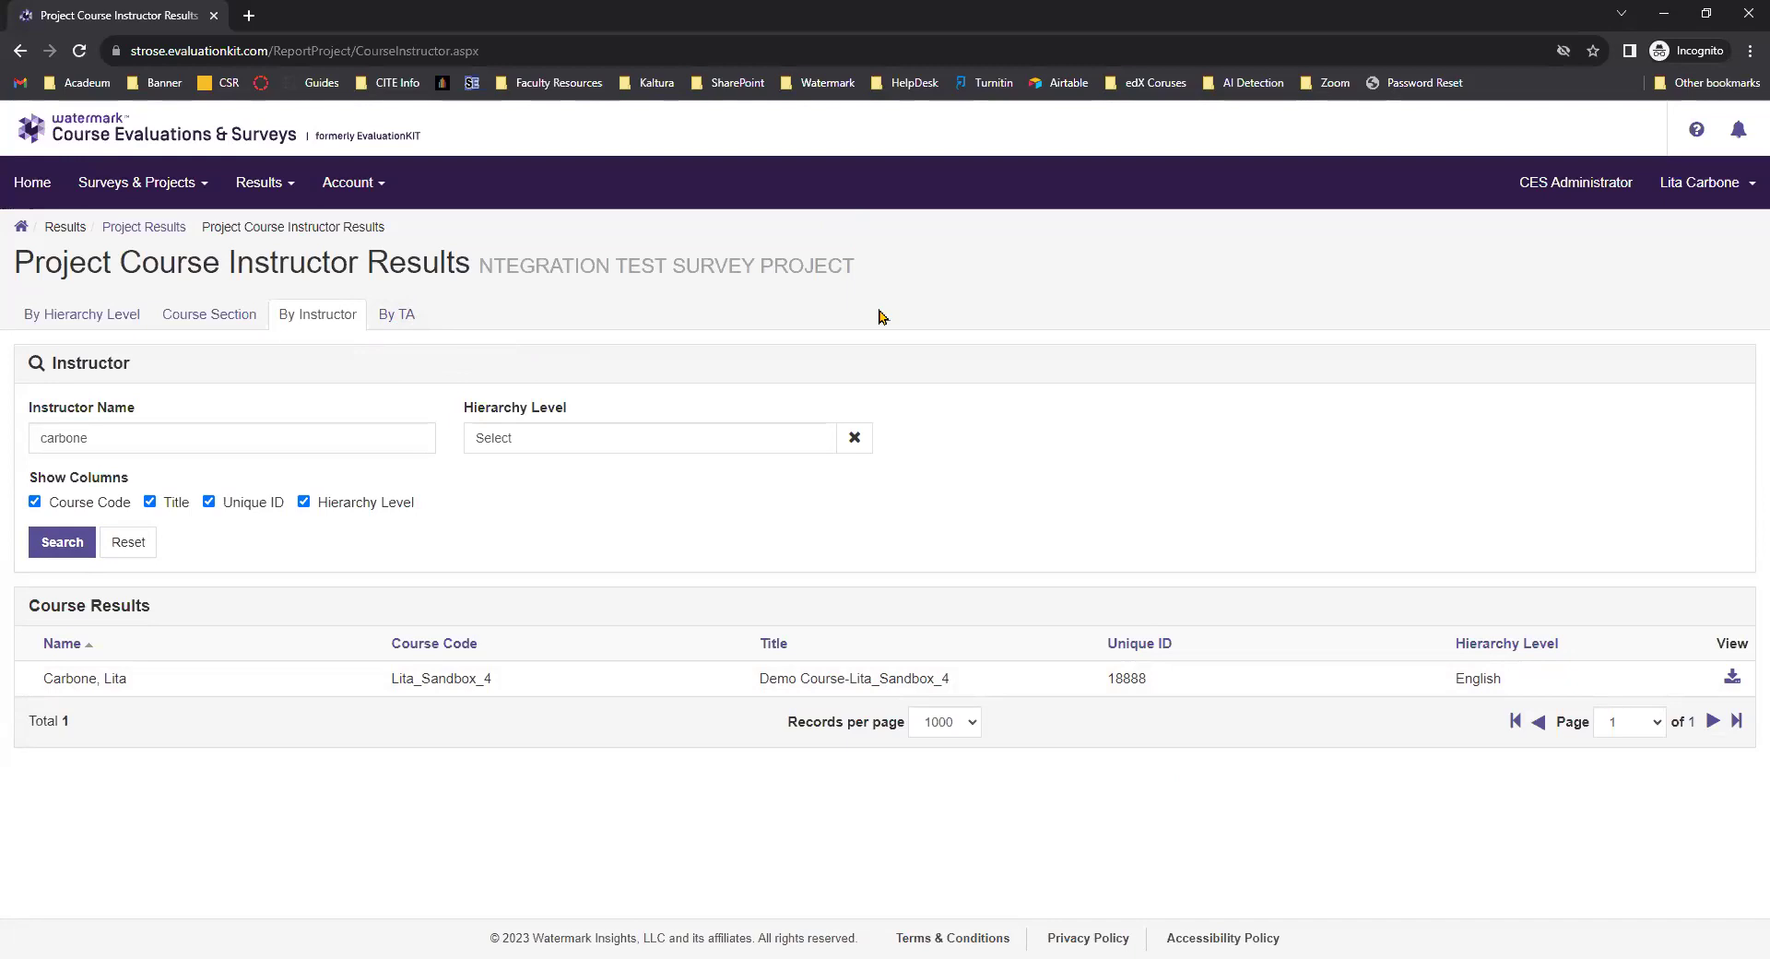
Start an area report in Report Builder and select The College of Saint Rose as its area
{"action": "left_click", "coordinate": [271, 189]}
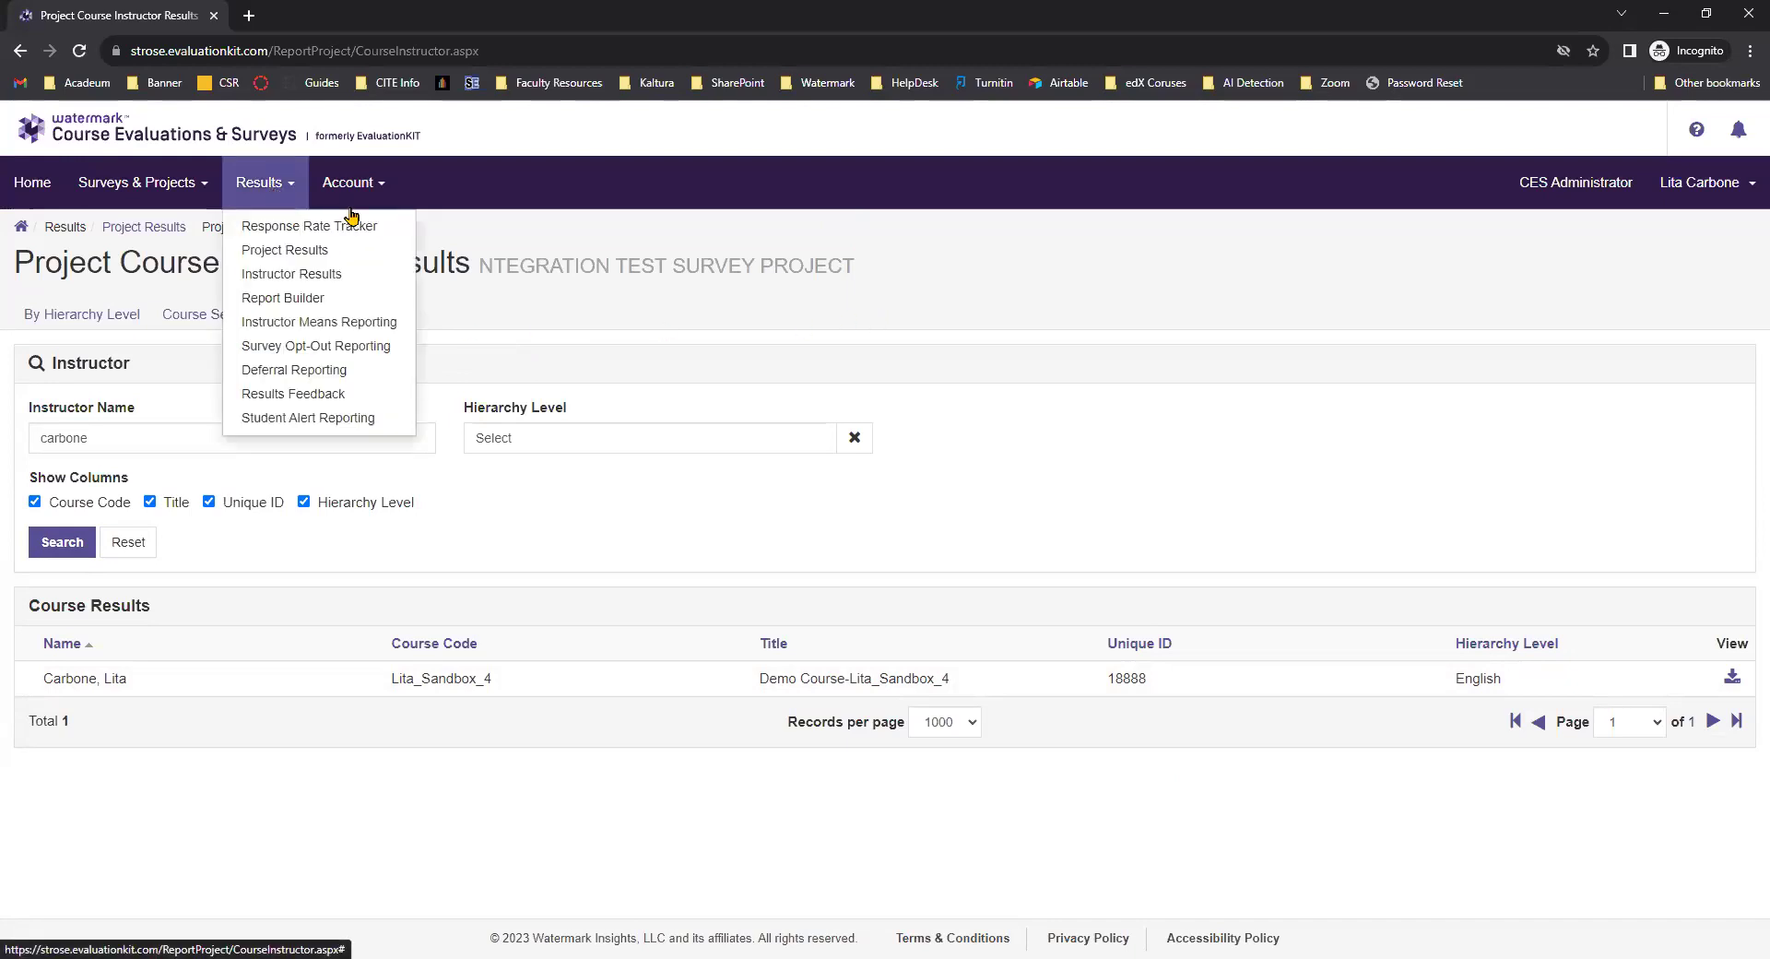
{"action": "left_click", "coordinate": [378, 299]}
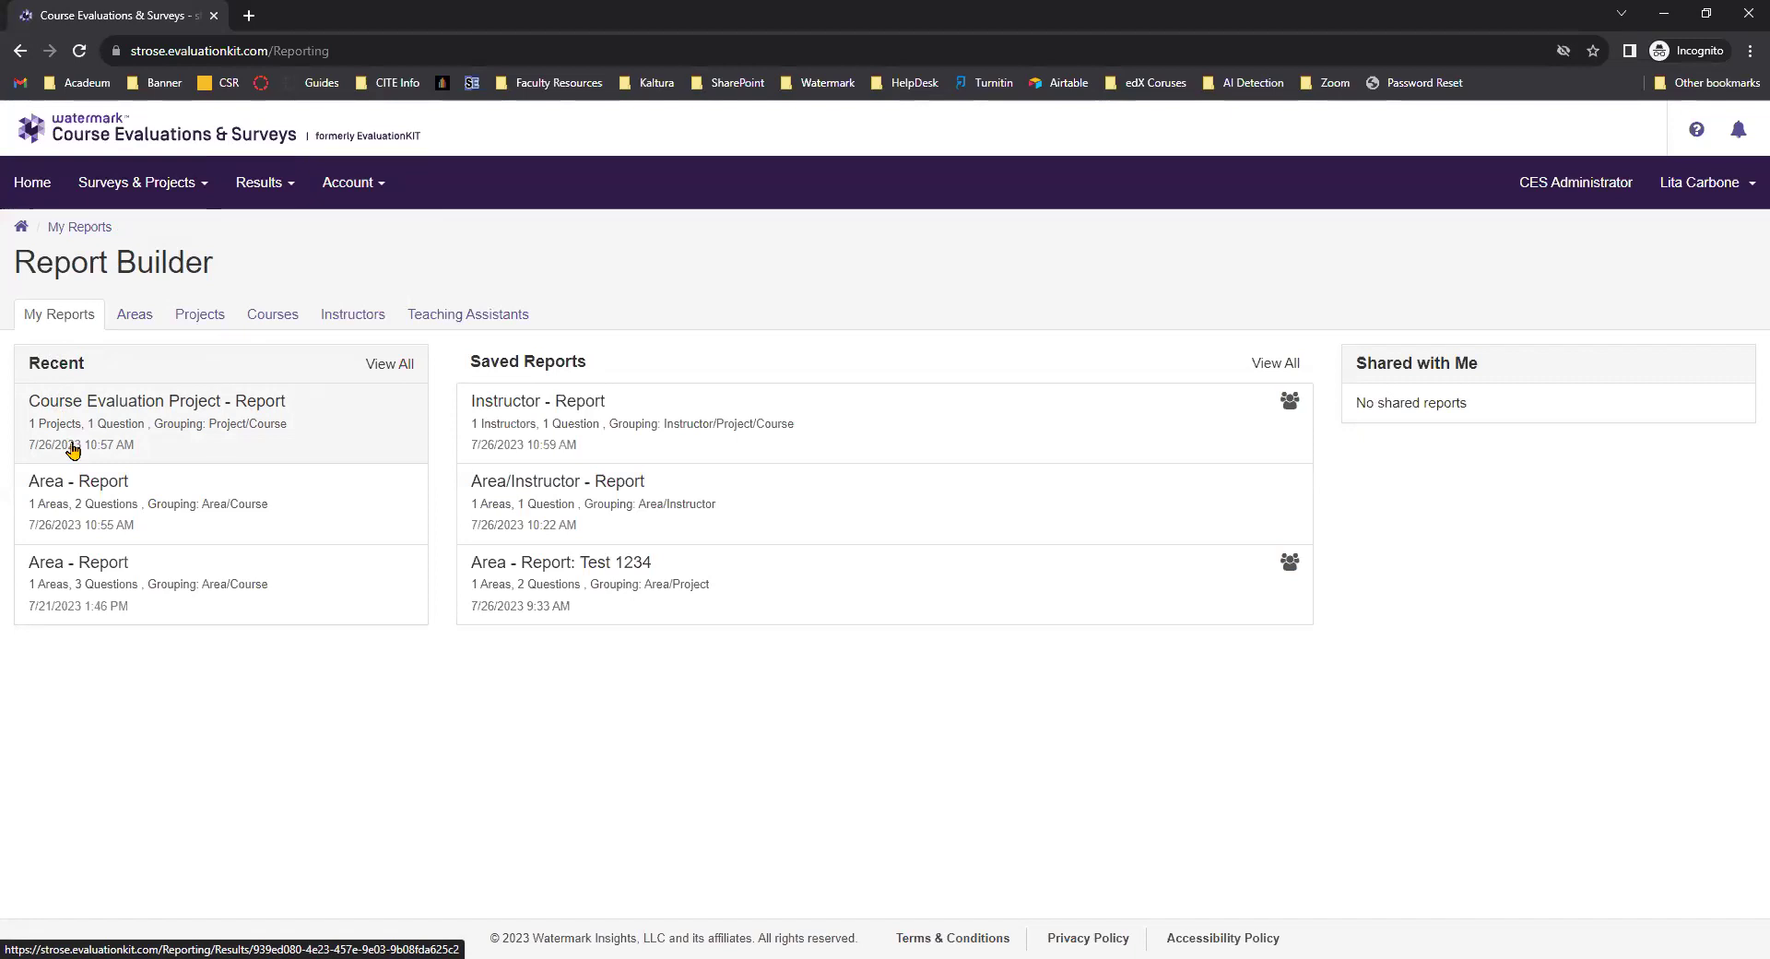
{"action": "left_click", "coordinate": [134, 315]}
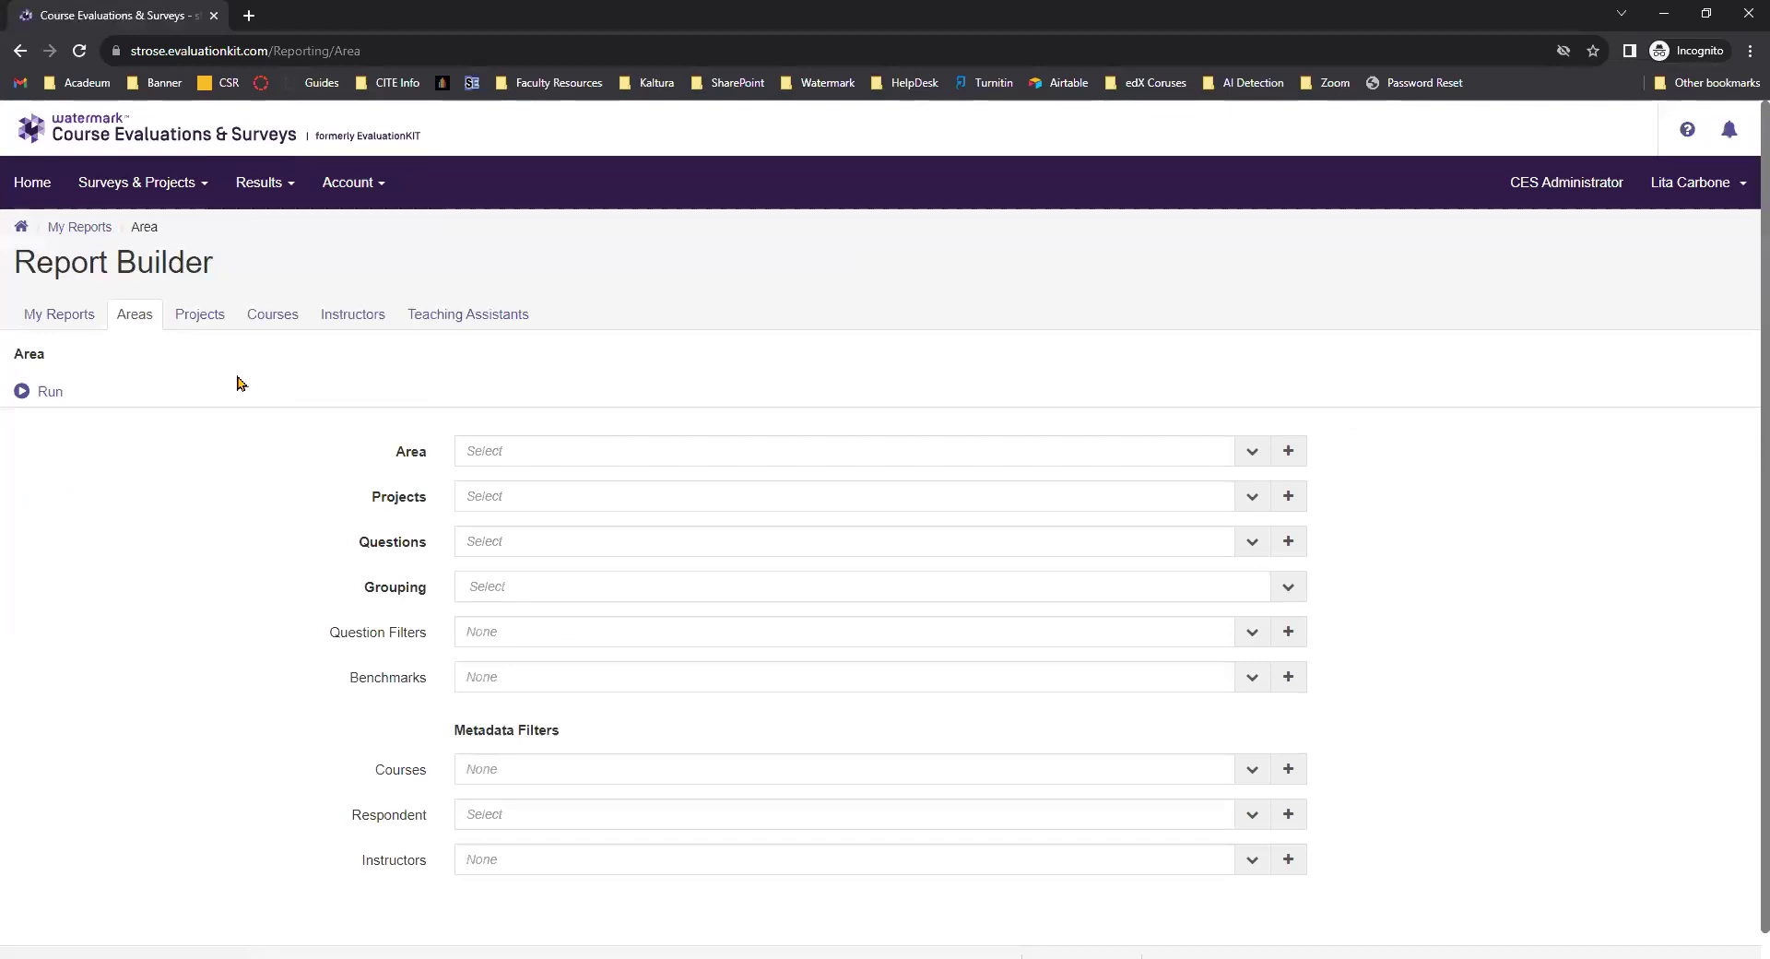
{"action": "left_click", "coordinate": [633, 458]}
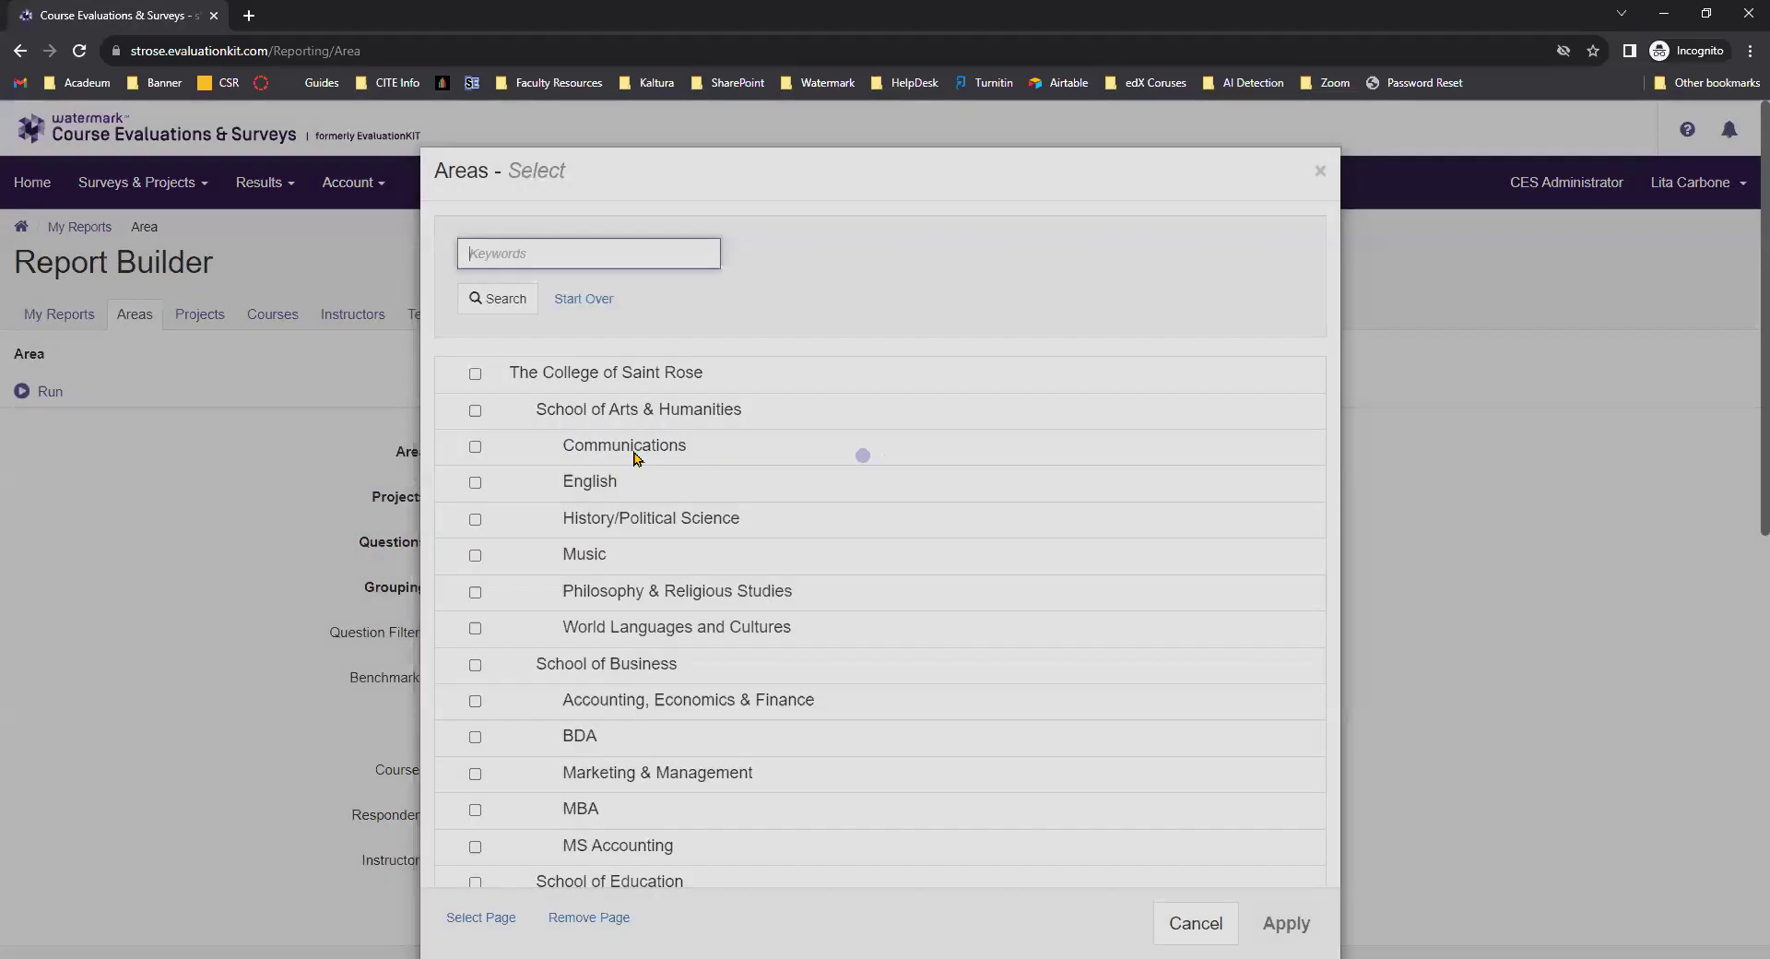
{"action": "left_click", "coordinate": [475, 374]}
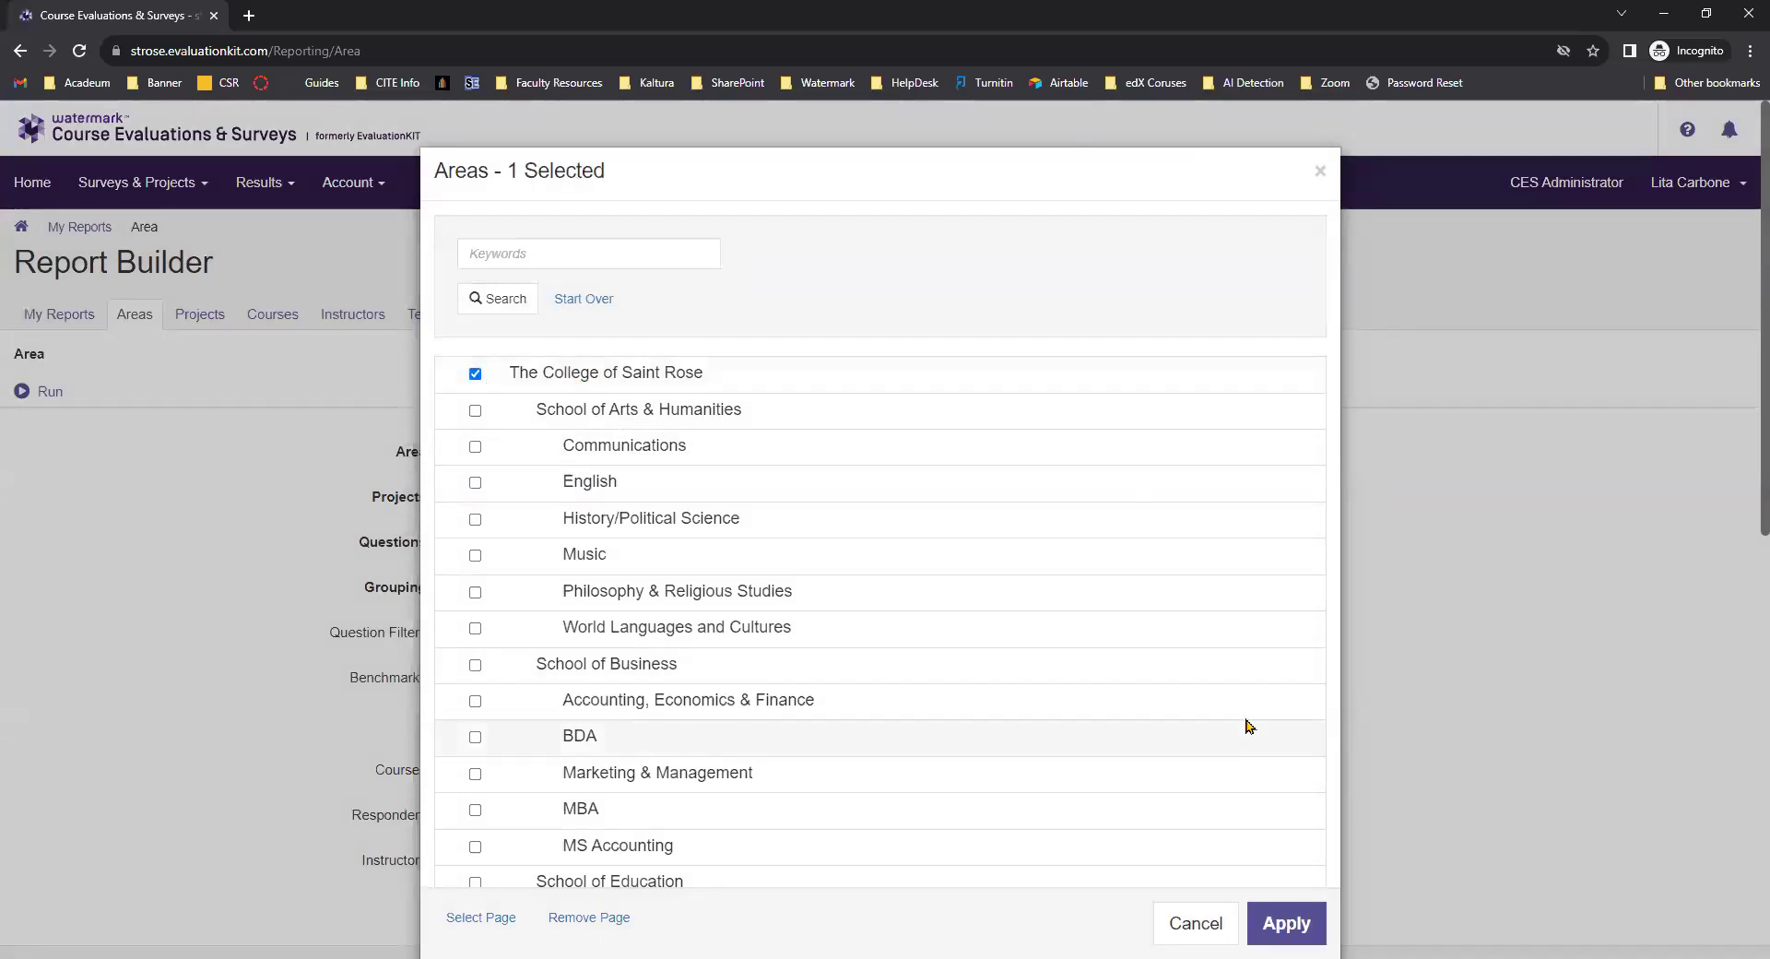
{"action": "left_click", "coordinate": [1286, 923]}
Select NTEGRATION TEST SURVEY PROJECT as the project for the area report
{"action": "scroll", "coordinate": [1503, 613], "scroll_direction": "down", "scroll_amount": 2}
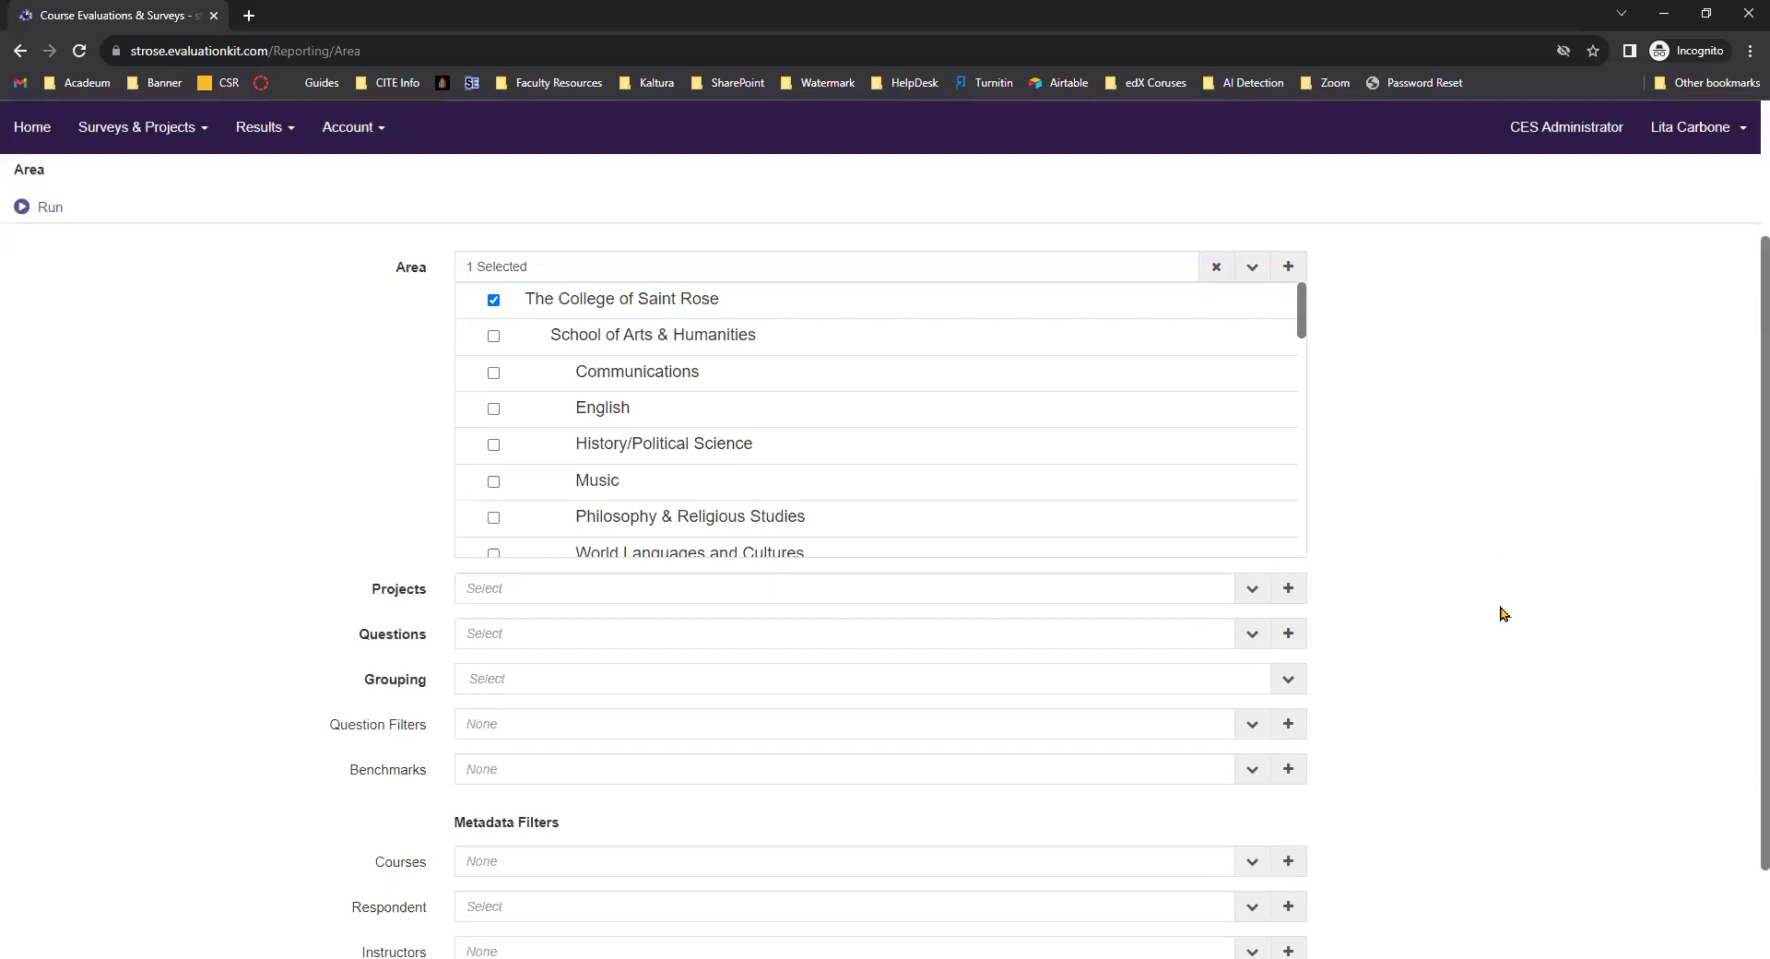
{"action": "scroll", "coordinate": [1503, 613], "scroll_direction": "down", "scroll_amount": 1}
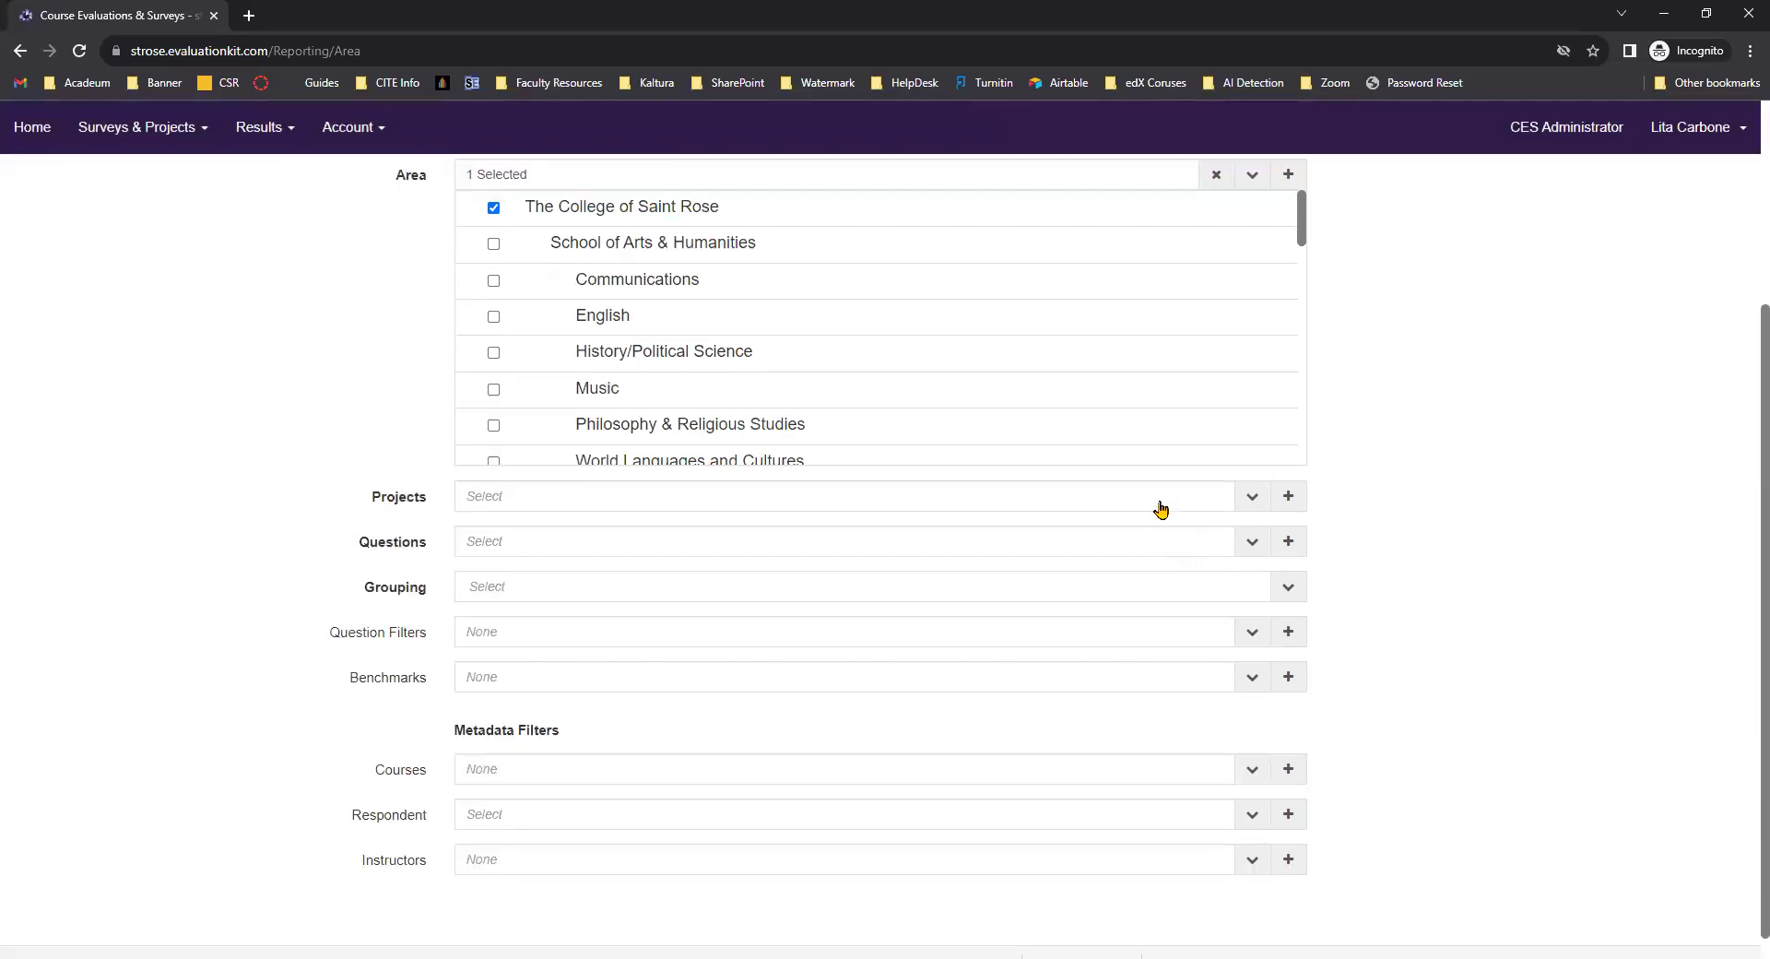
{"action": "left_click", "coordinate": [1161, 509]}
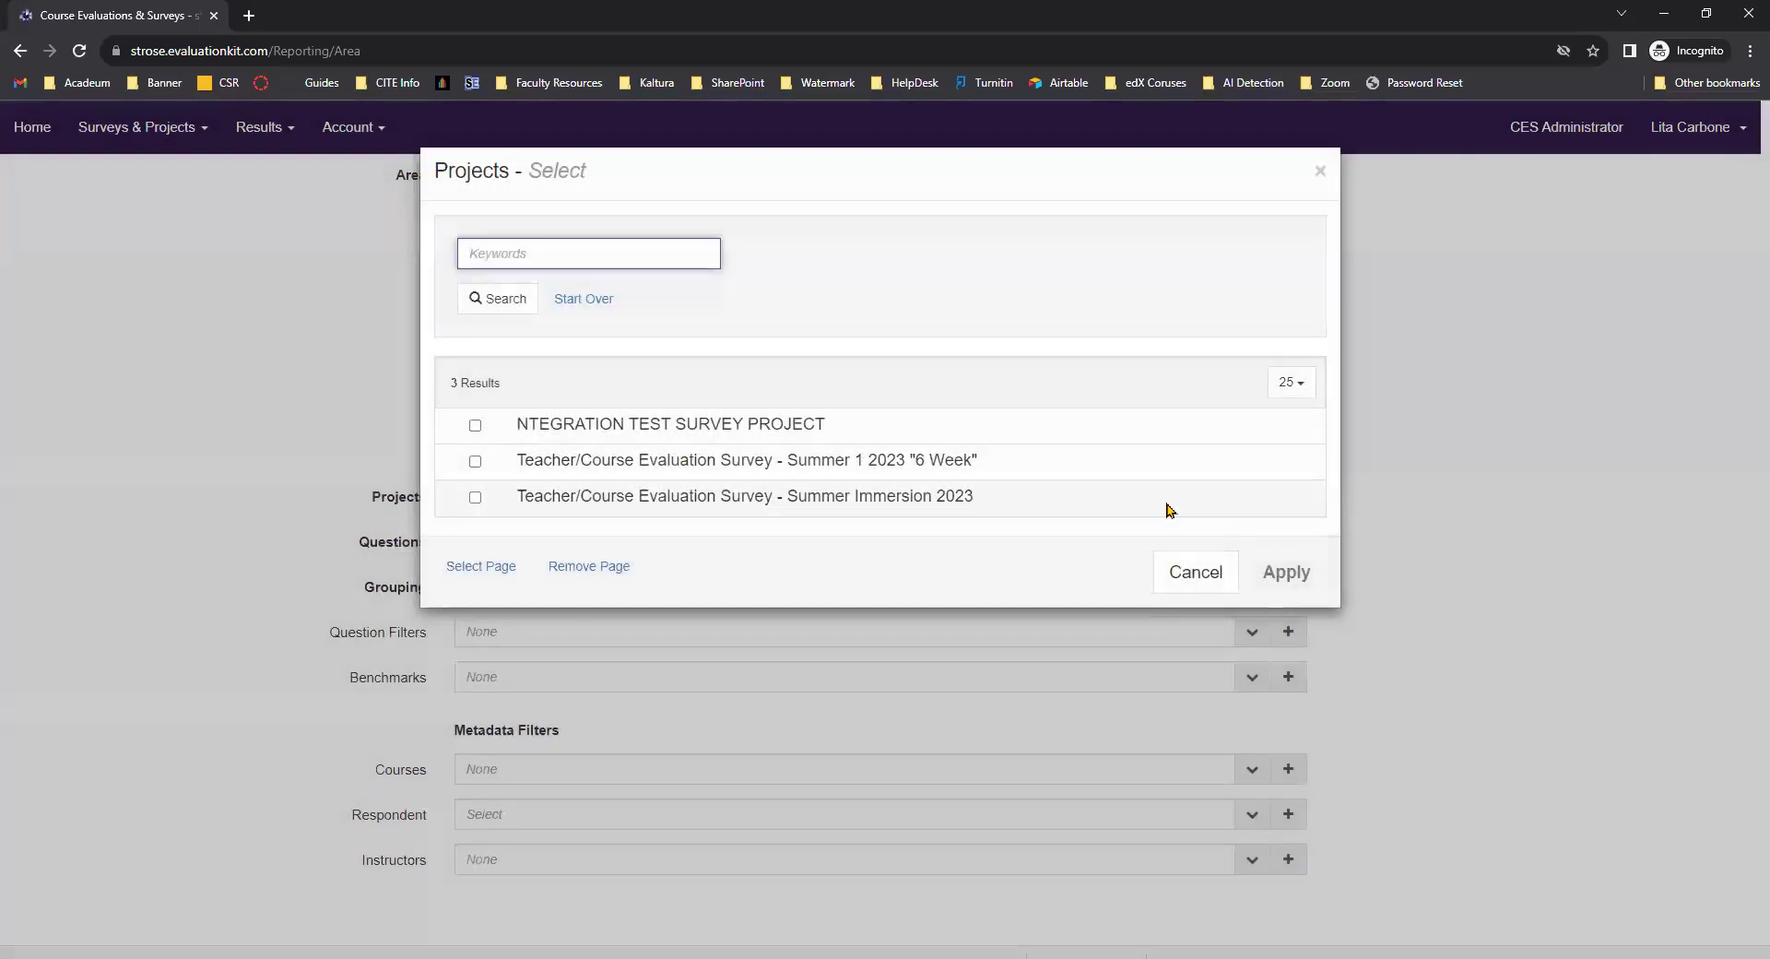
{"action": "left_click", "coordinate": [475, 425]}
{"action": "left_click", "coordinate": [1304, 570]}
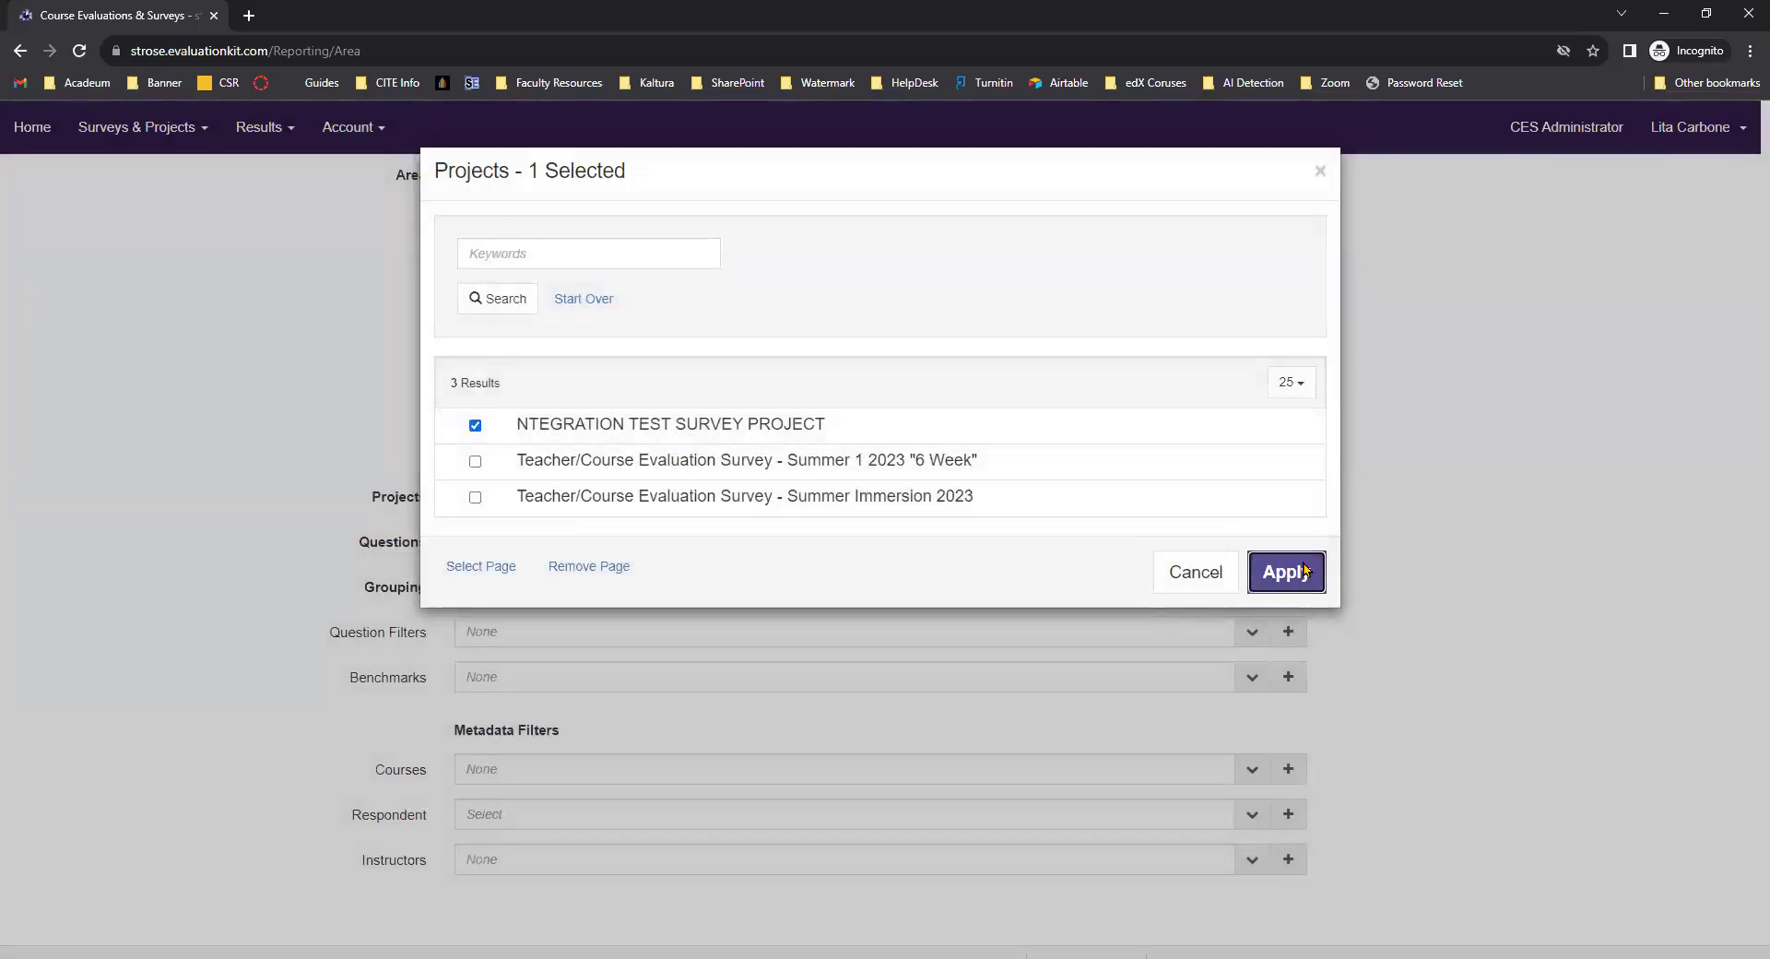
Add the question "Does this integration work?" to the area report
{"action": "scroll", "coordinate": [1367, 569], "scroll_direction": "down", "scroll_amount": 2}
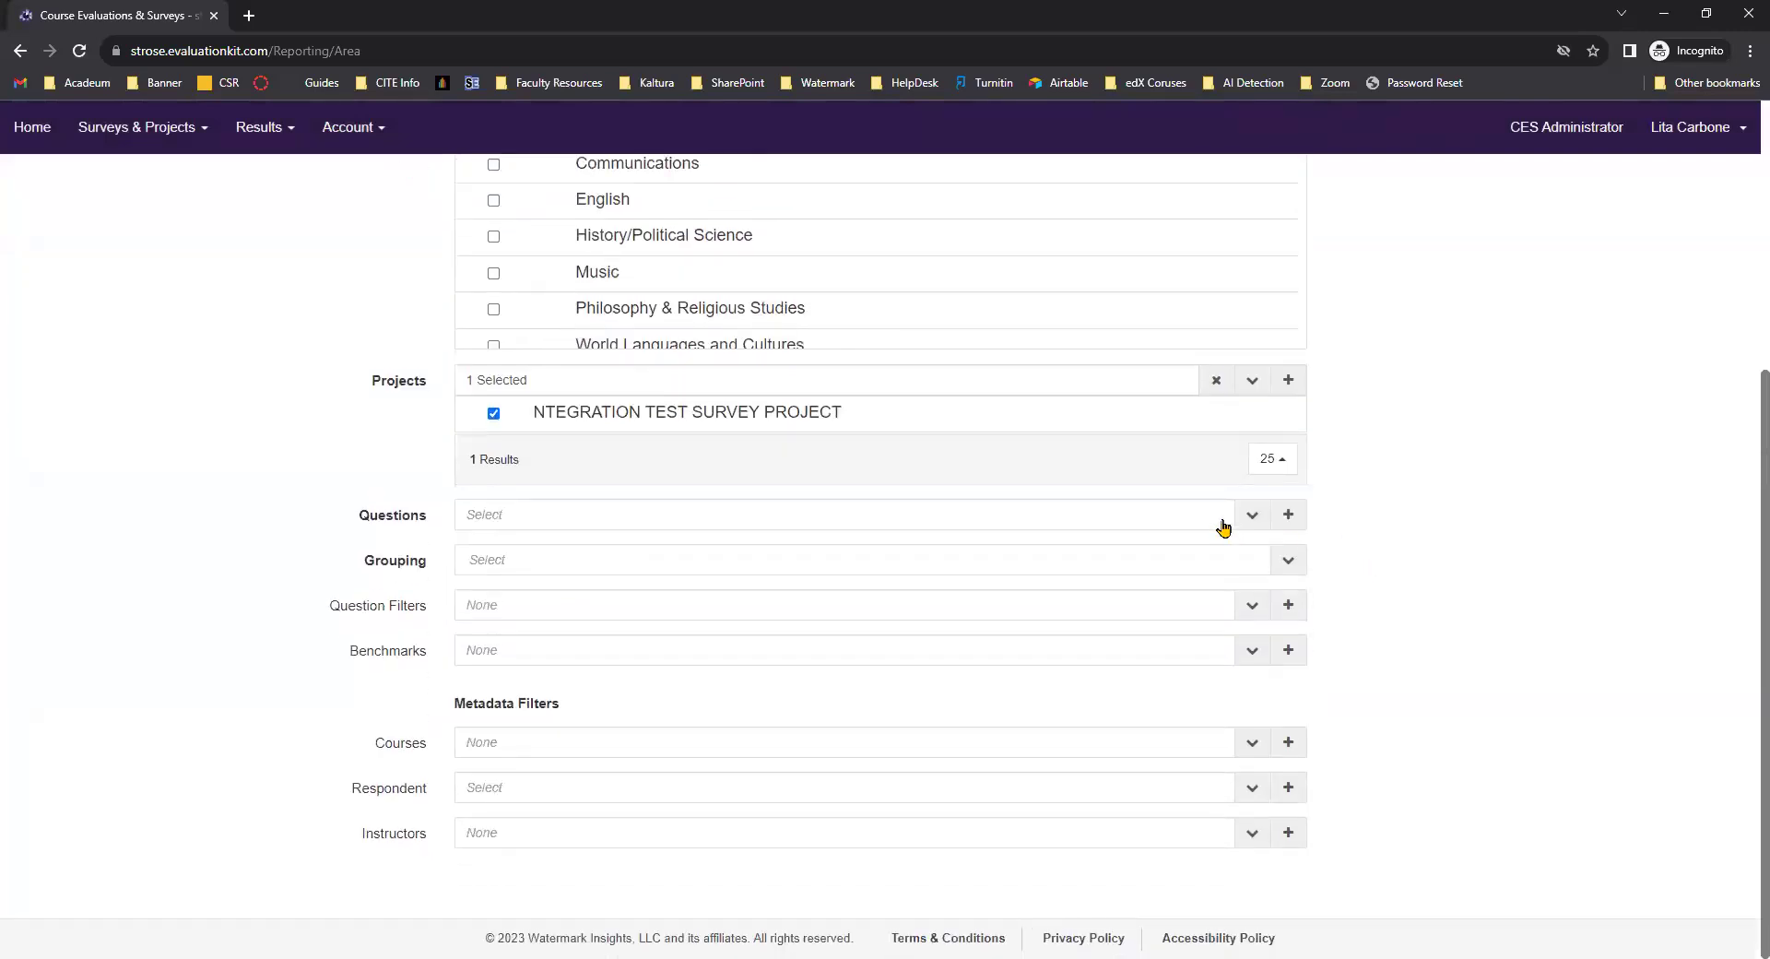
{"action": "left_click", "coordinate": [1222, 515]}
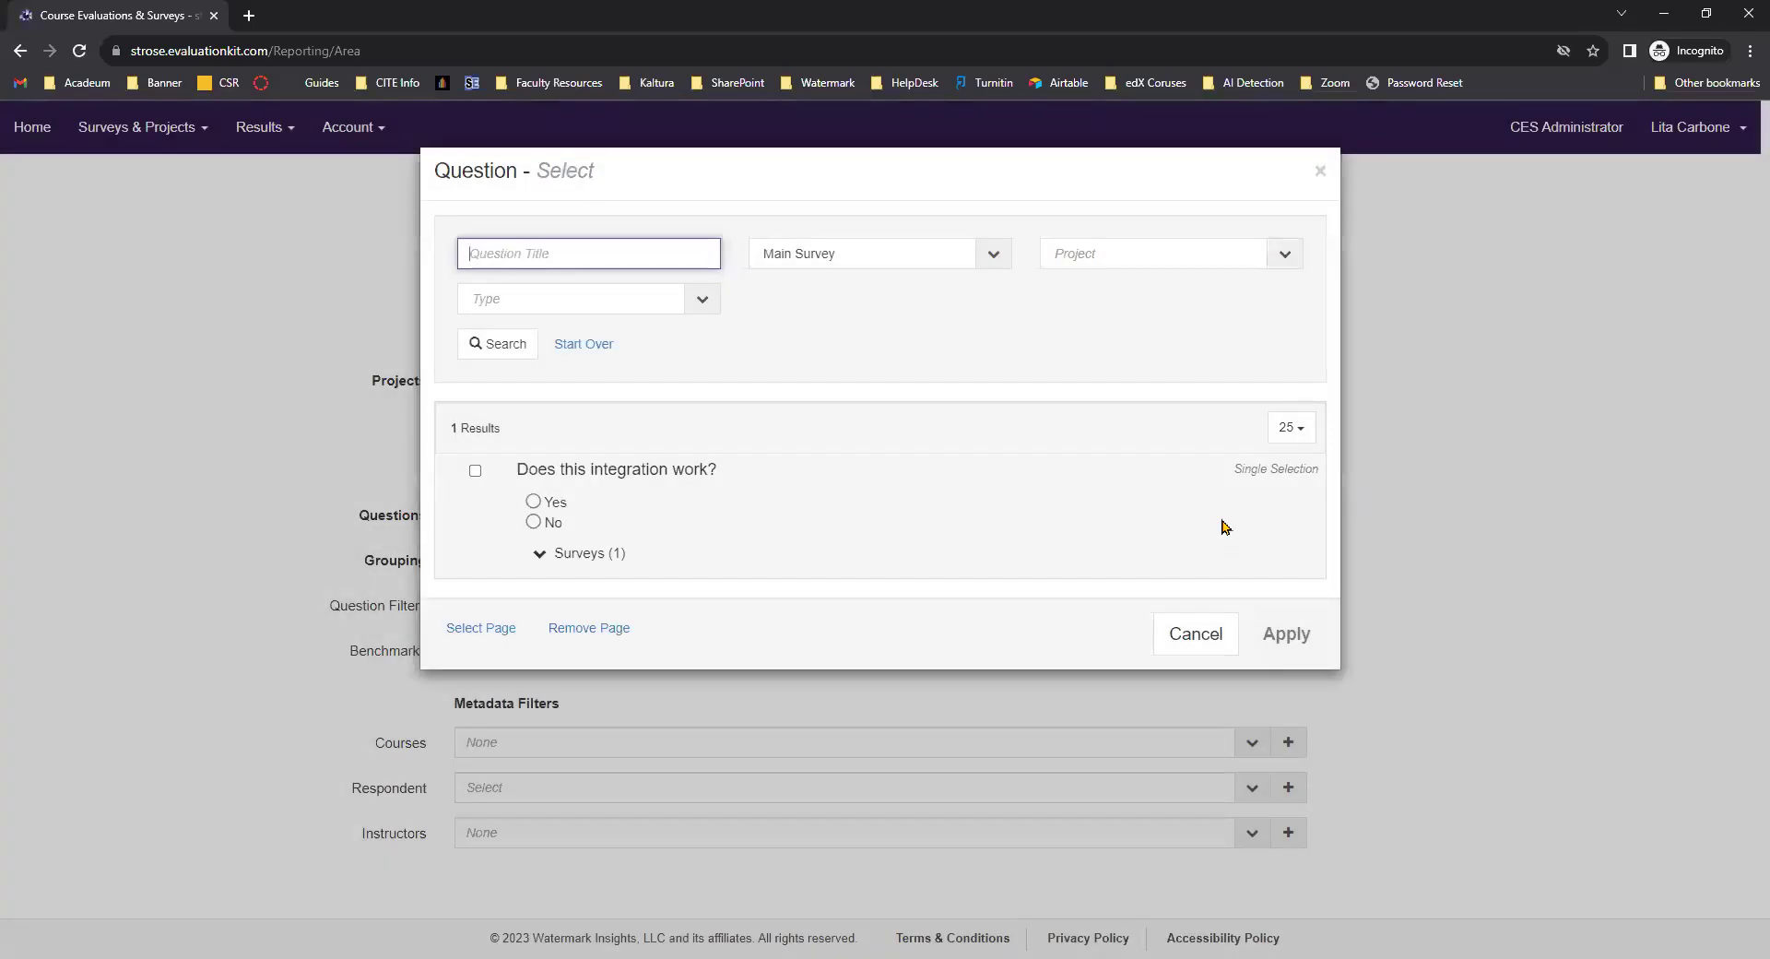
{"action": "left_click", "coordinate": [475, 474]}
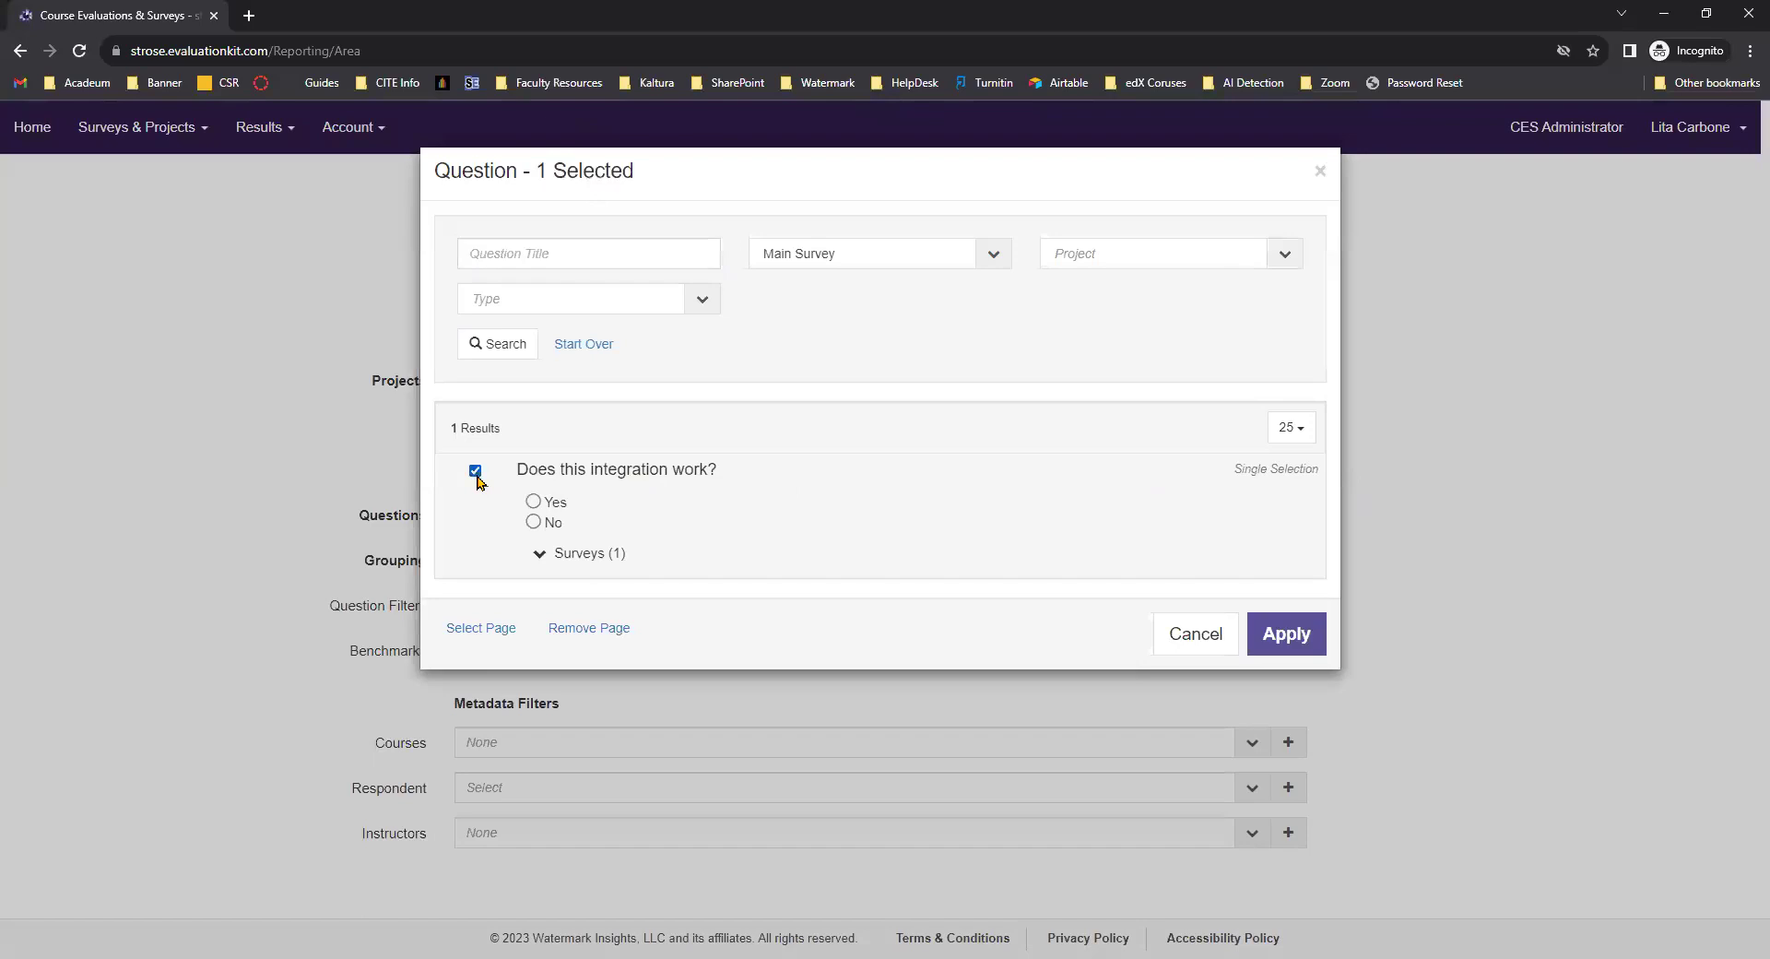
{"action": "left_click", "coordinate": [1300, 629]}
Run the area report grouped by Area/Course and view its aggregated results
{"action": "scroll", "coordinate": [1466, 546], "scroll_direction": "down", "scroll_amount": 3}
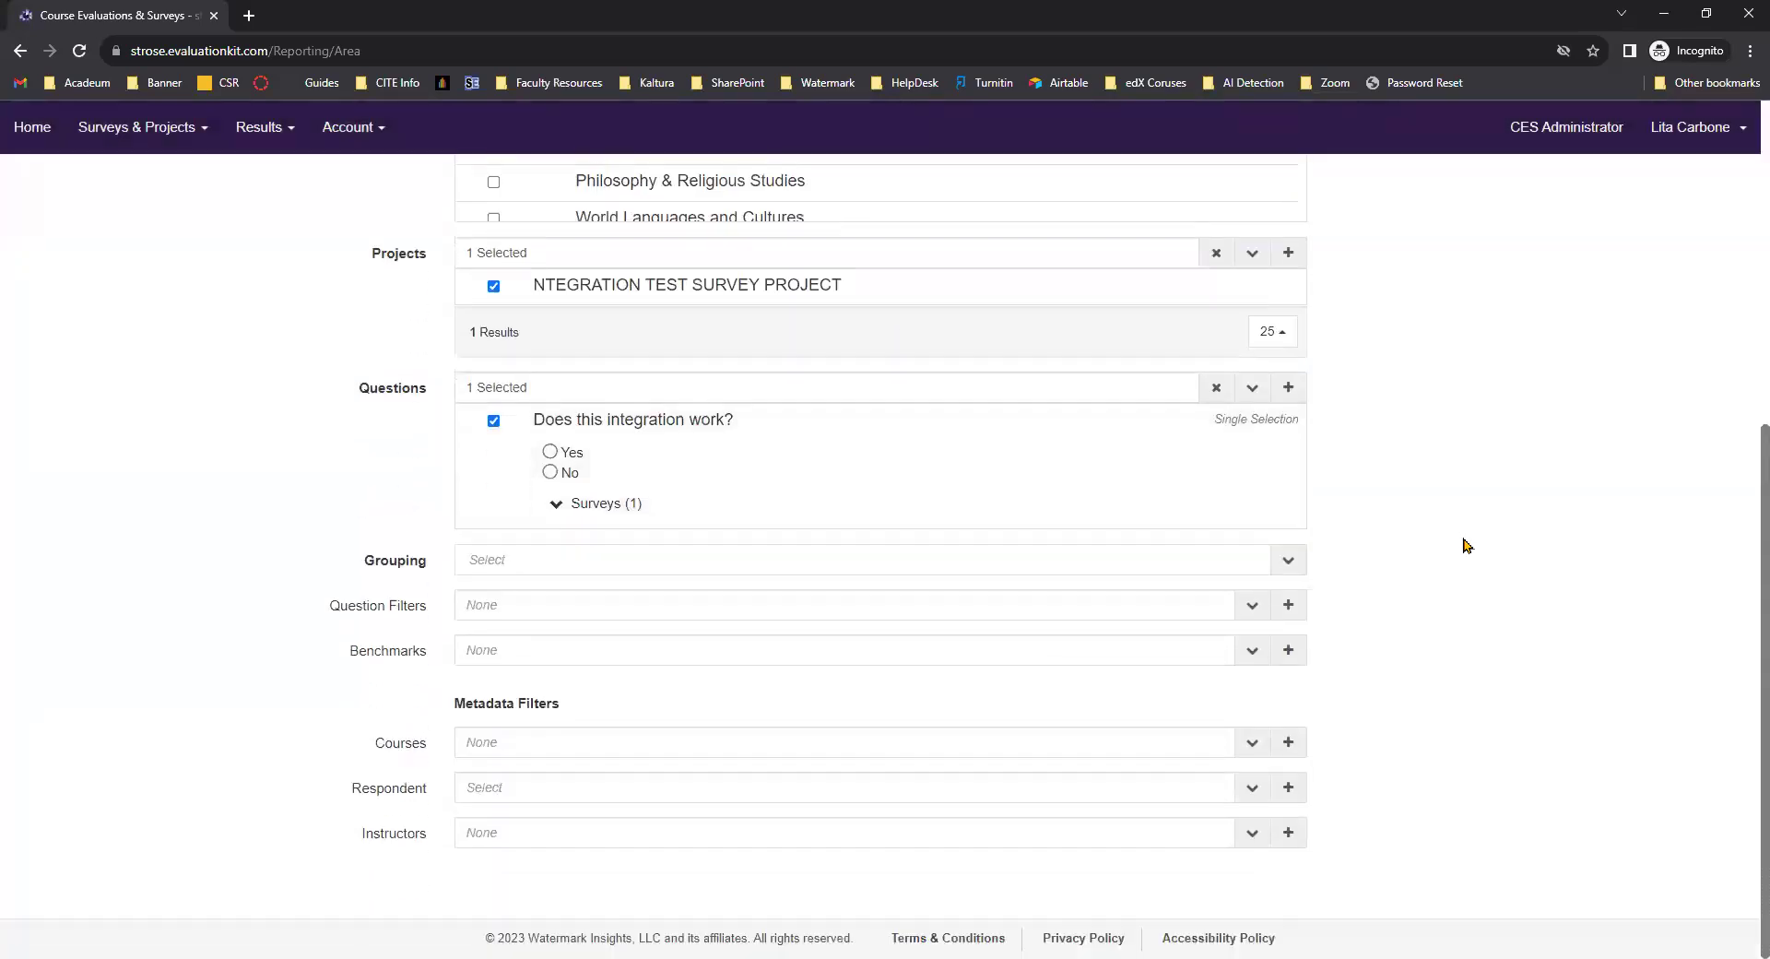
{"action": "left_click", "coordinate": [937, 568]}
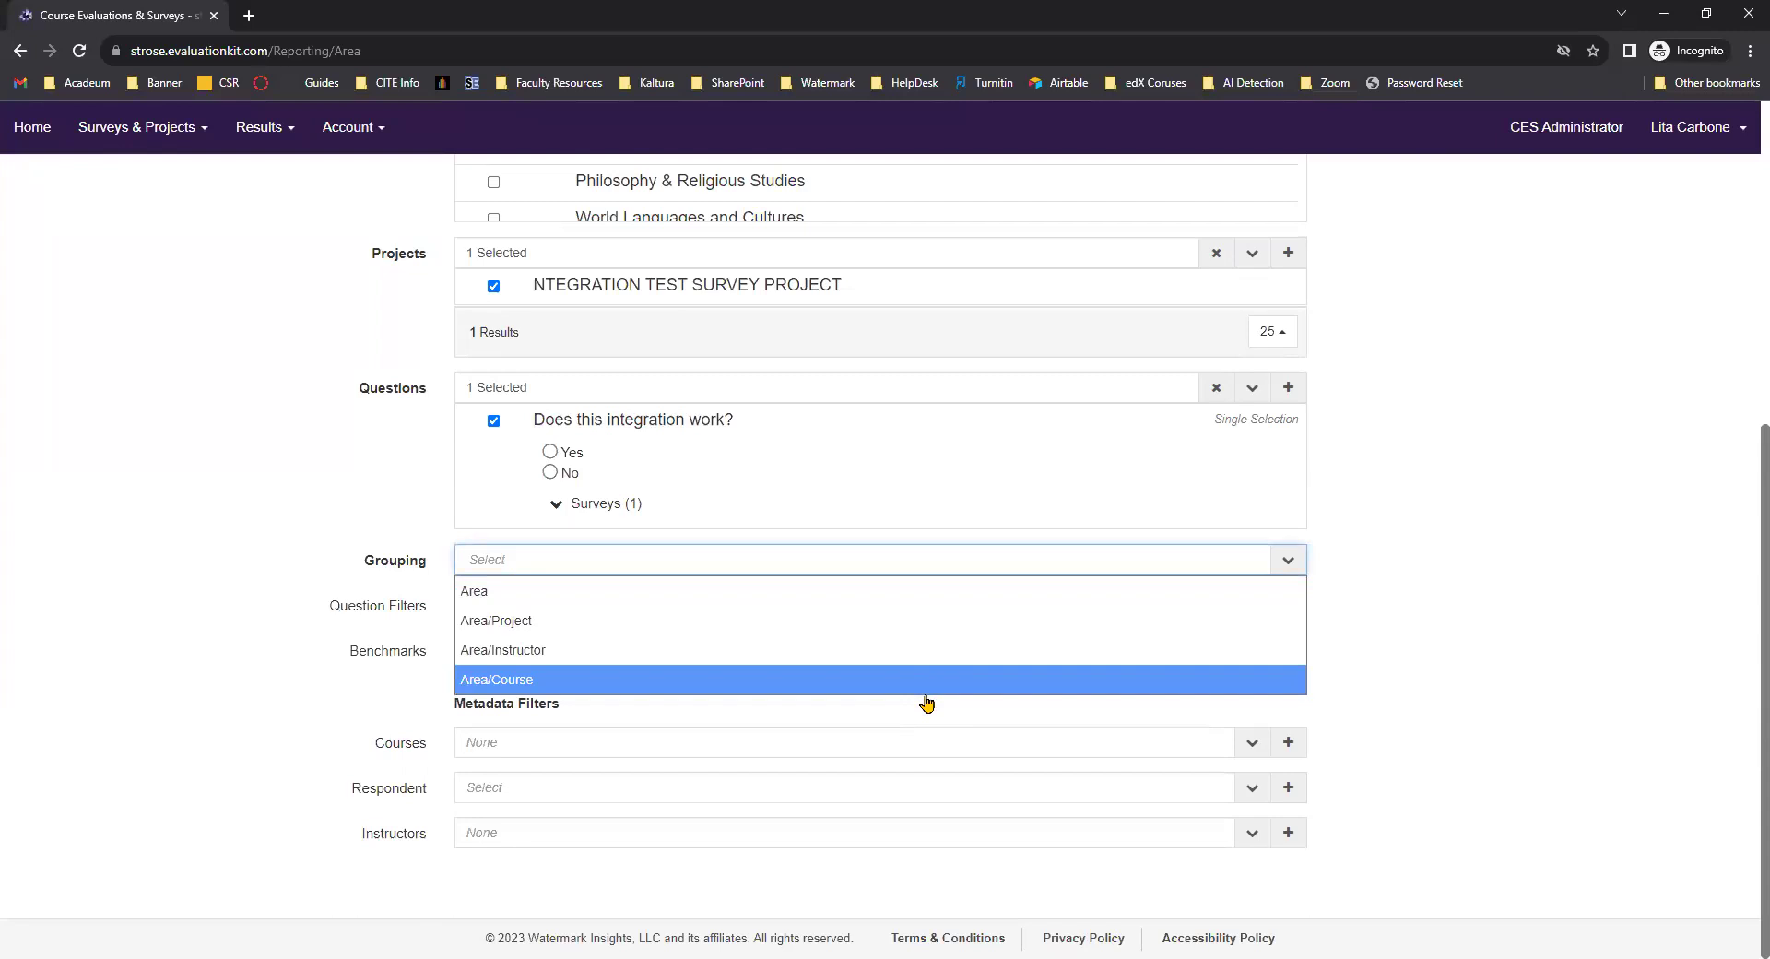
{"action": "left_click", "coordinate": [927, 690]}
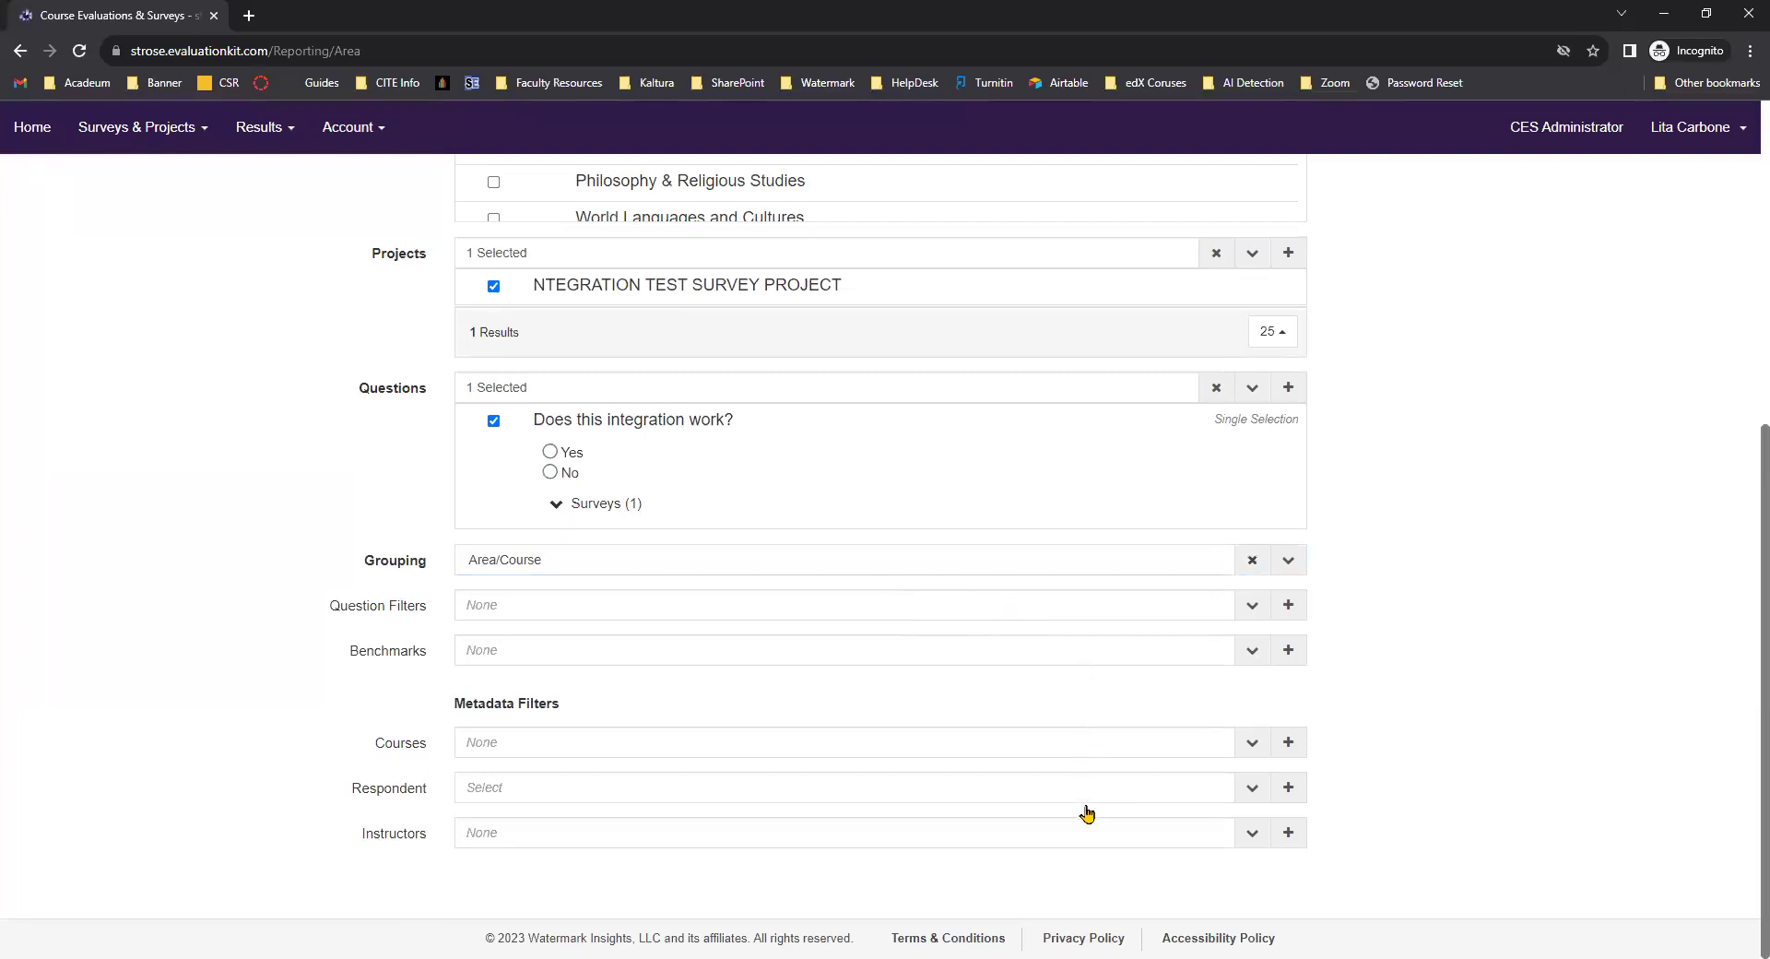
{"action": "scroll", "coordinate": [1506, 690], "scroll_direction": "up", "scroll_amount": 6}
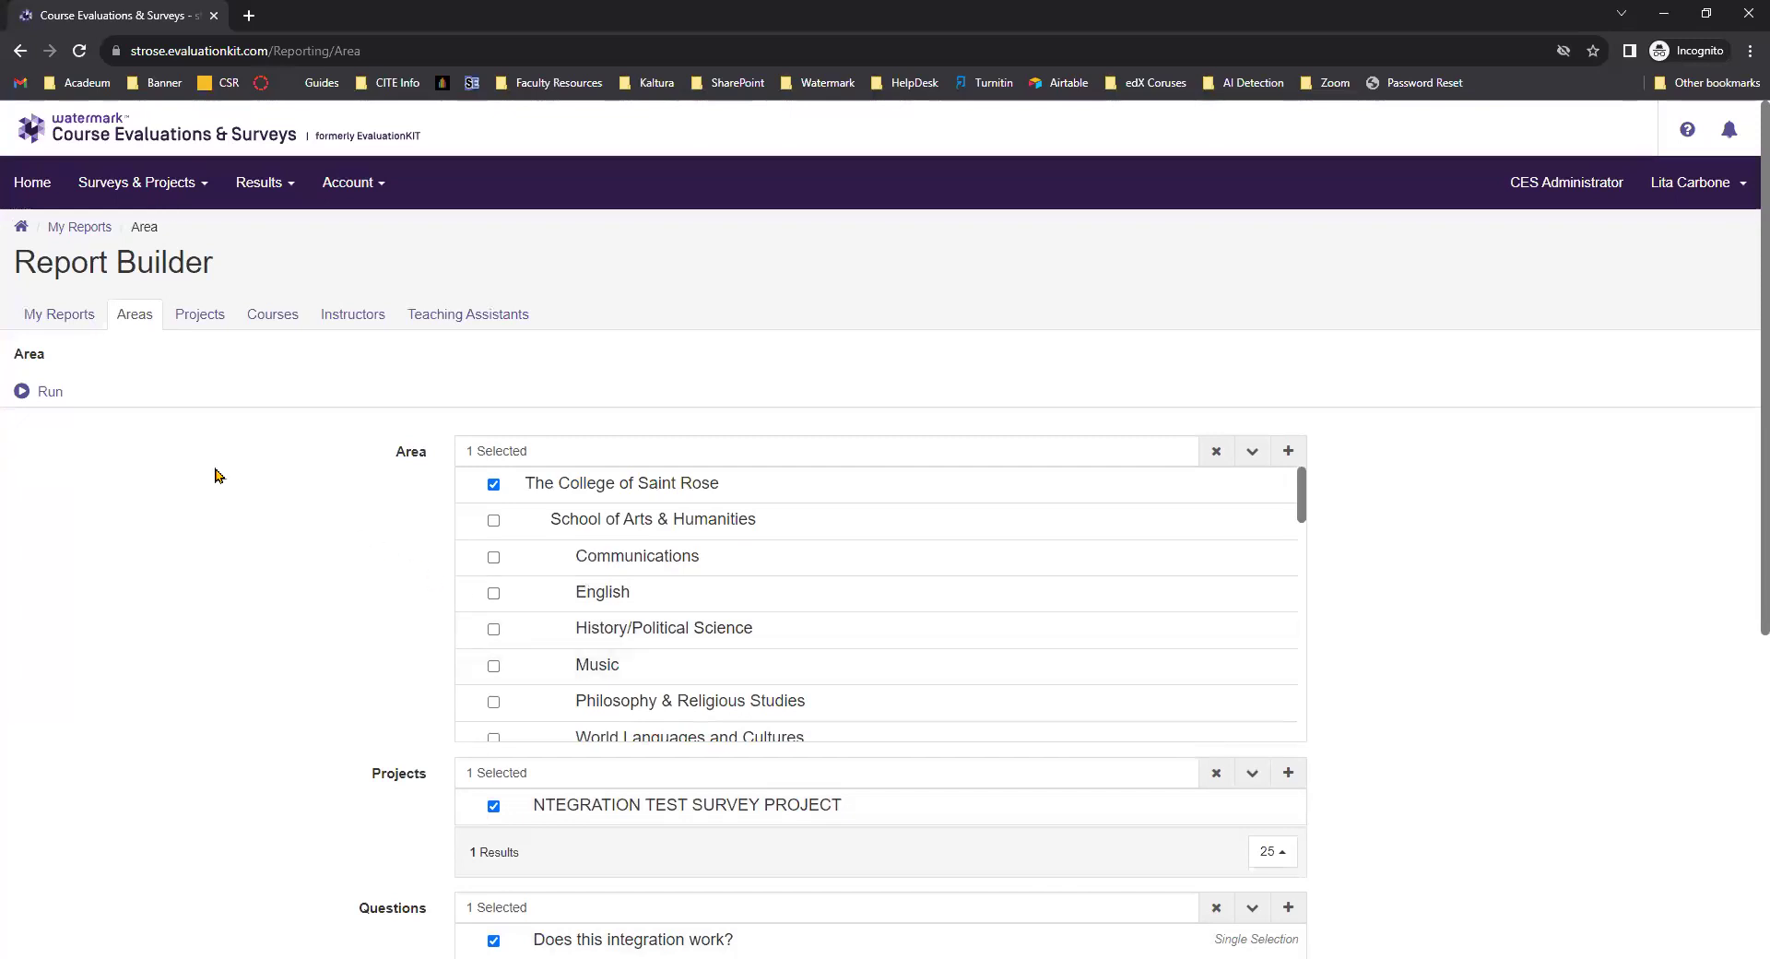
{"action": "left_click", "coordinate": [40, 394]}
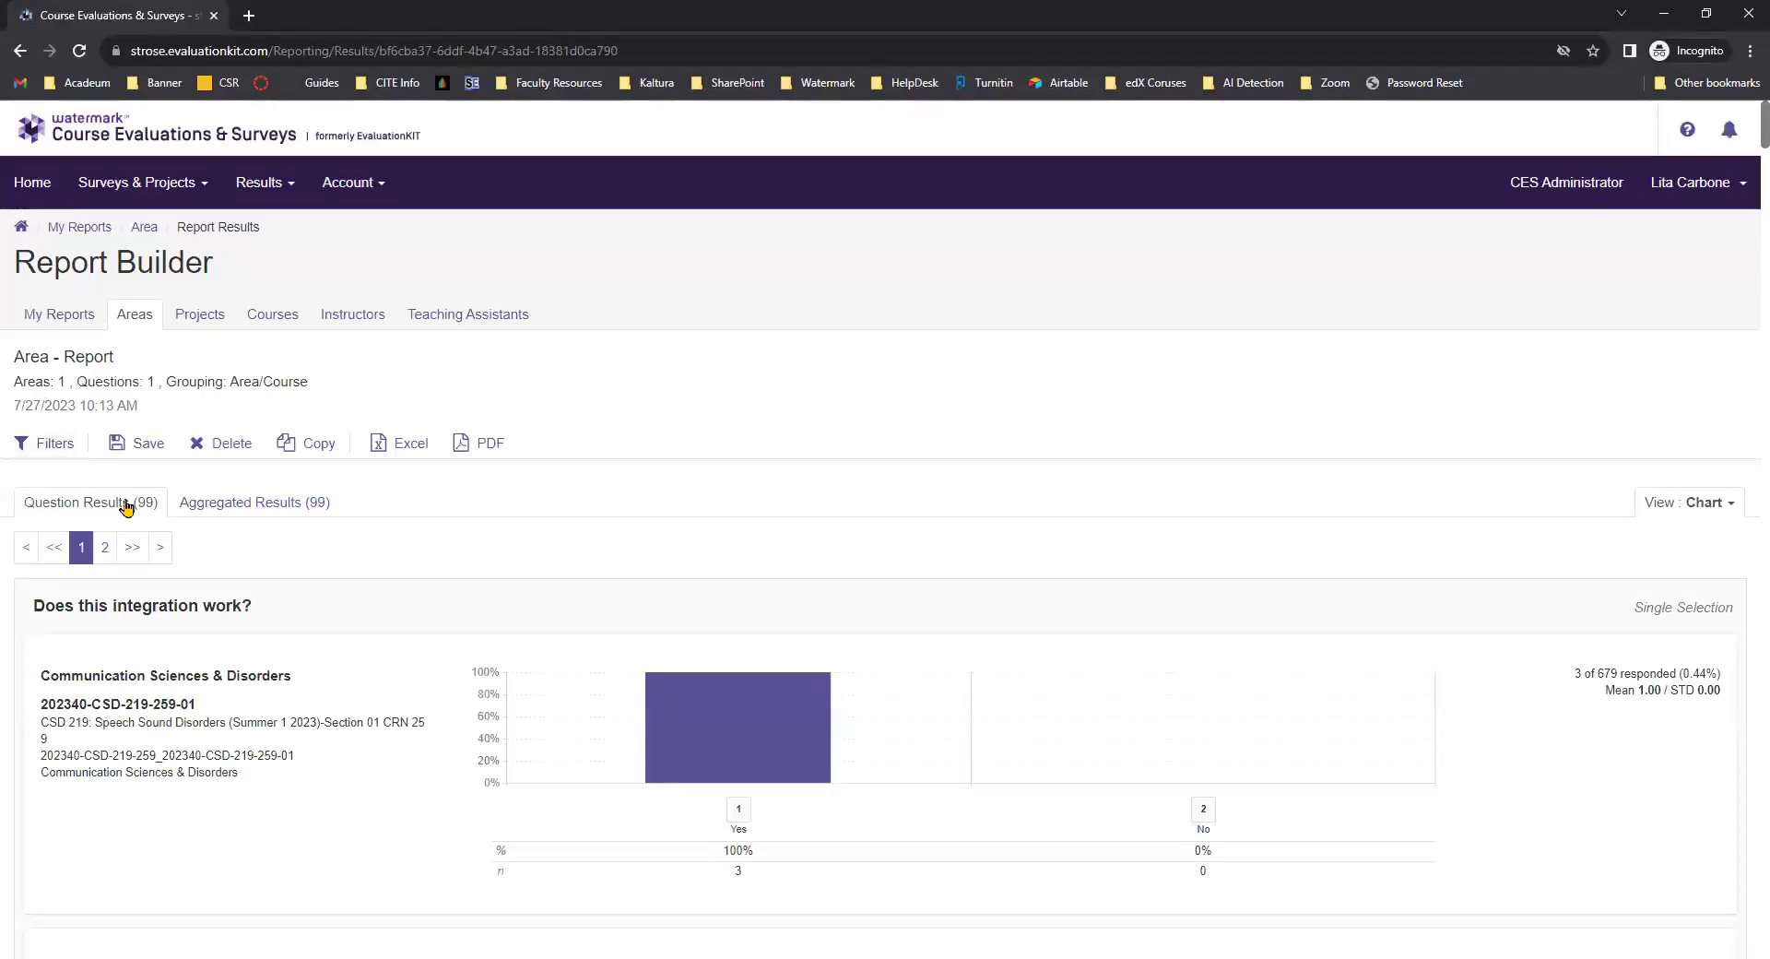
{"action": "left_click", "coordinate": [285, 513]}
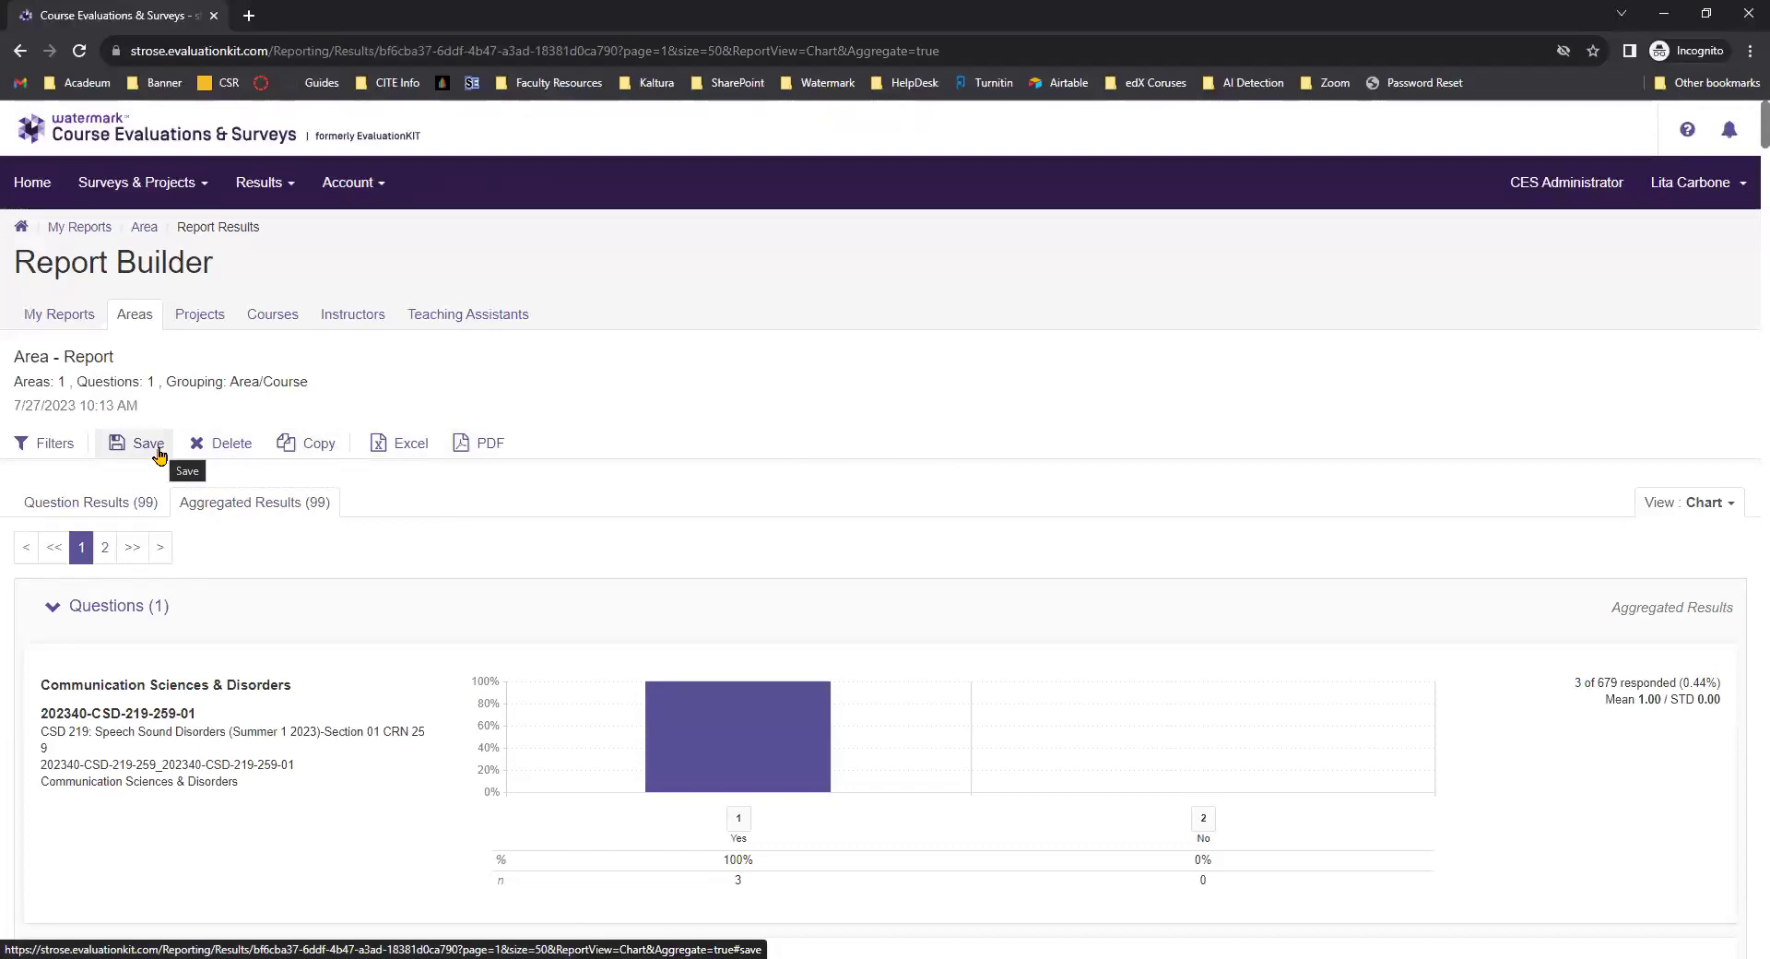
Add the project Teacher/Course Evaluation Survey - Summer 1 2023 "6 Week" to the area report's filters and rerun it with updated data
{"action": "left_click", "coordinate": [31, 446]}
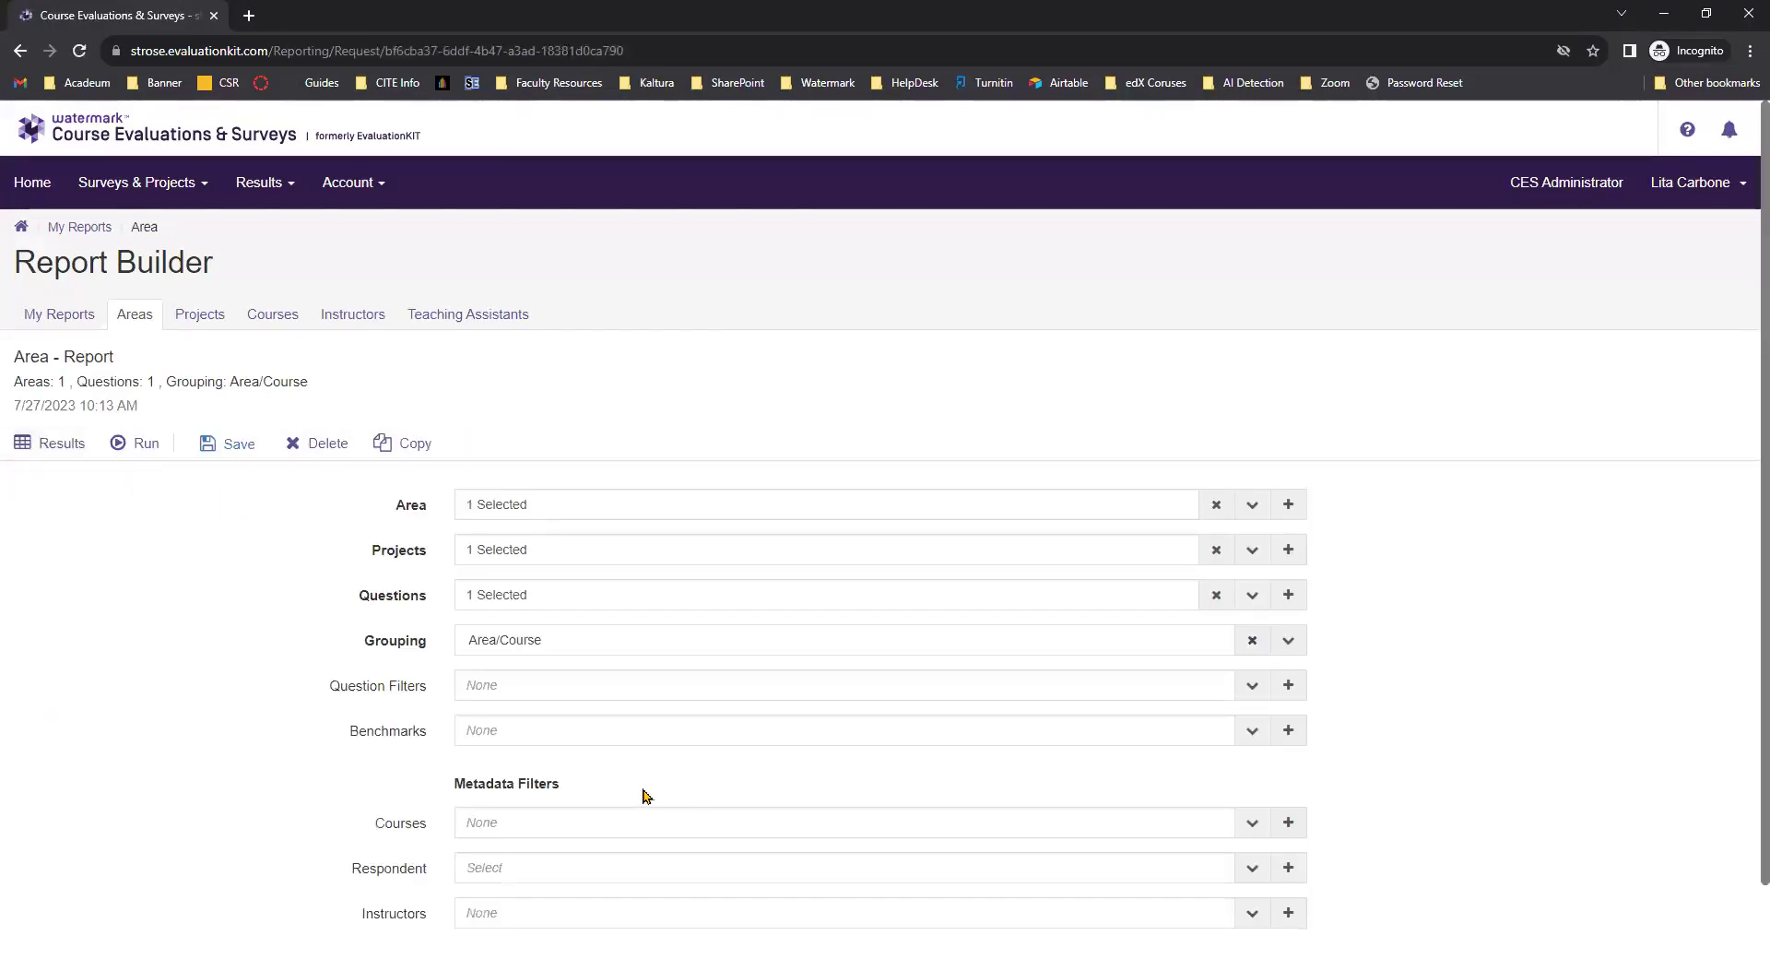
{"action": "left_click", "coordinate": [637, 553]}
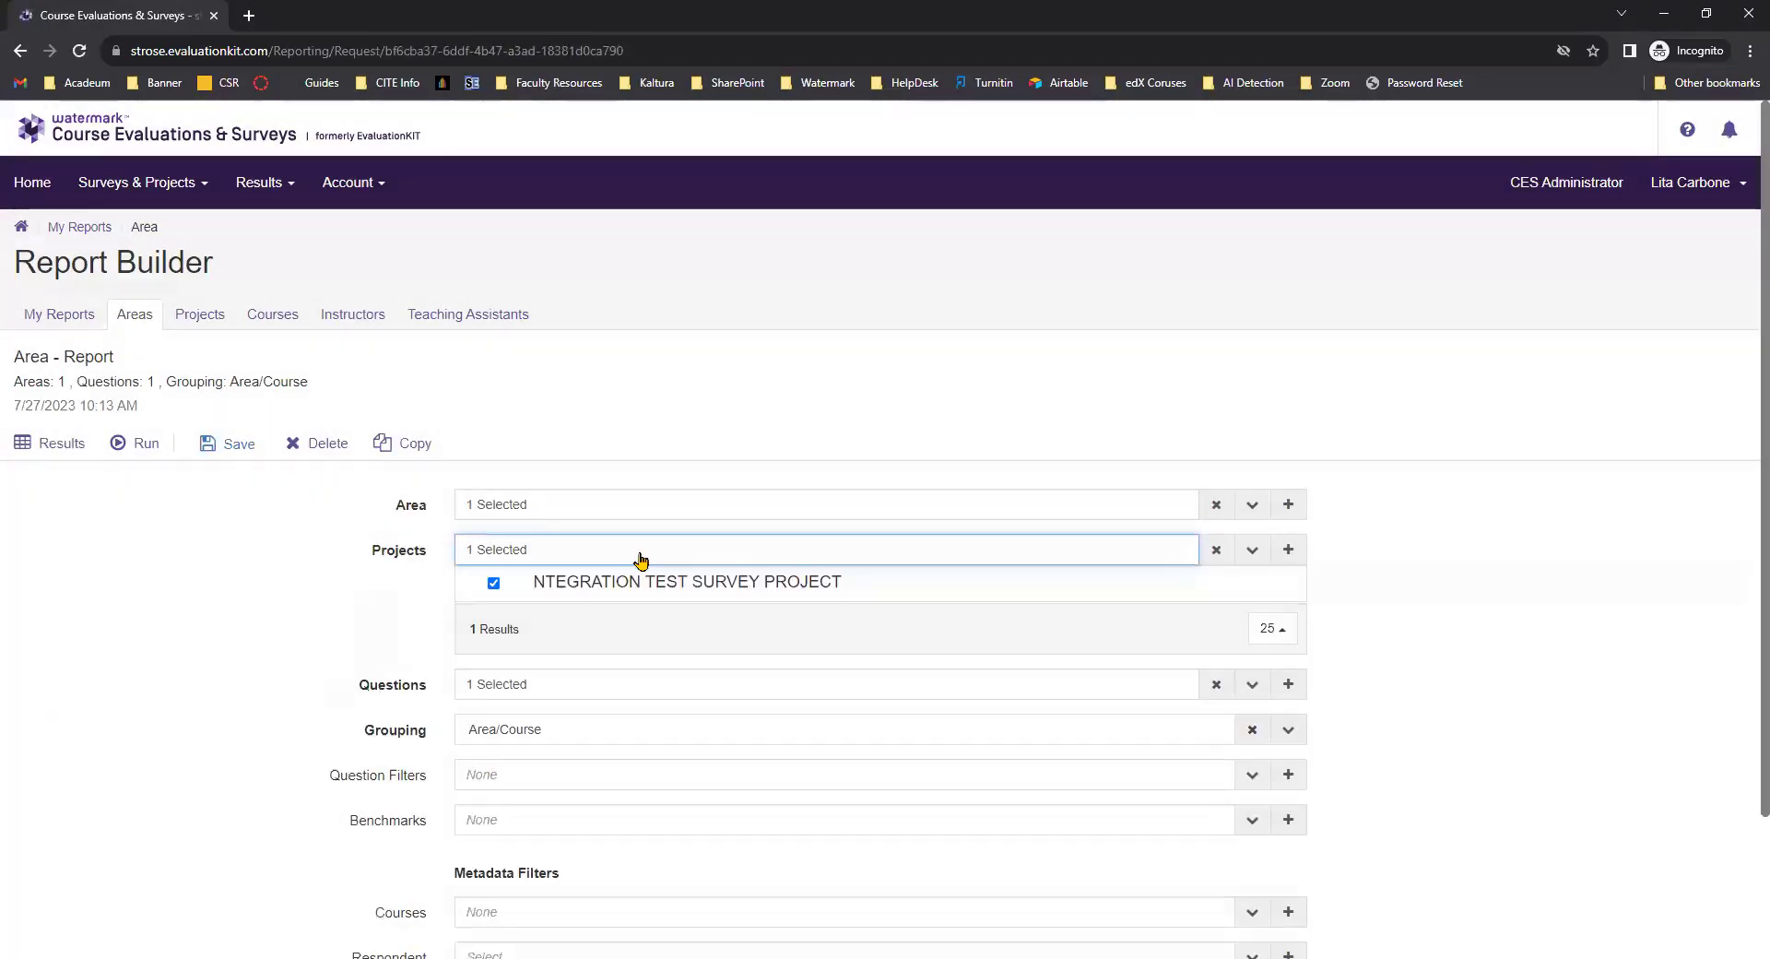
{"action": "left_click", "coordinate": [1288, 551]}
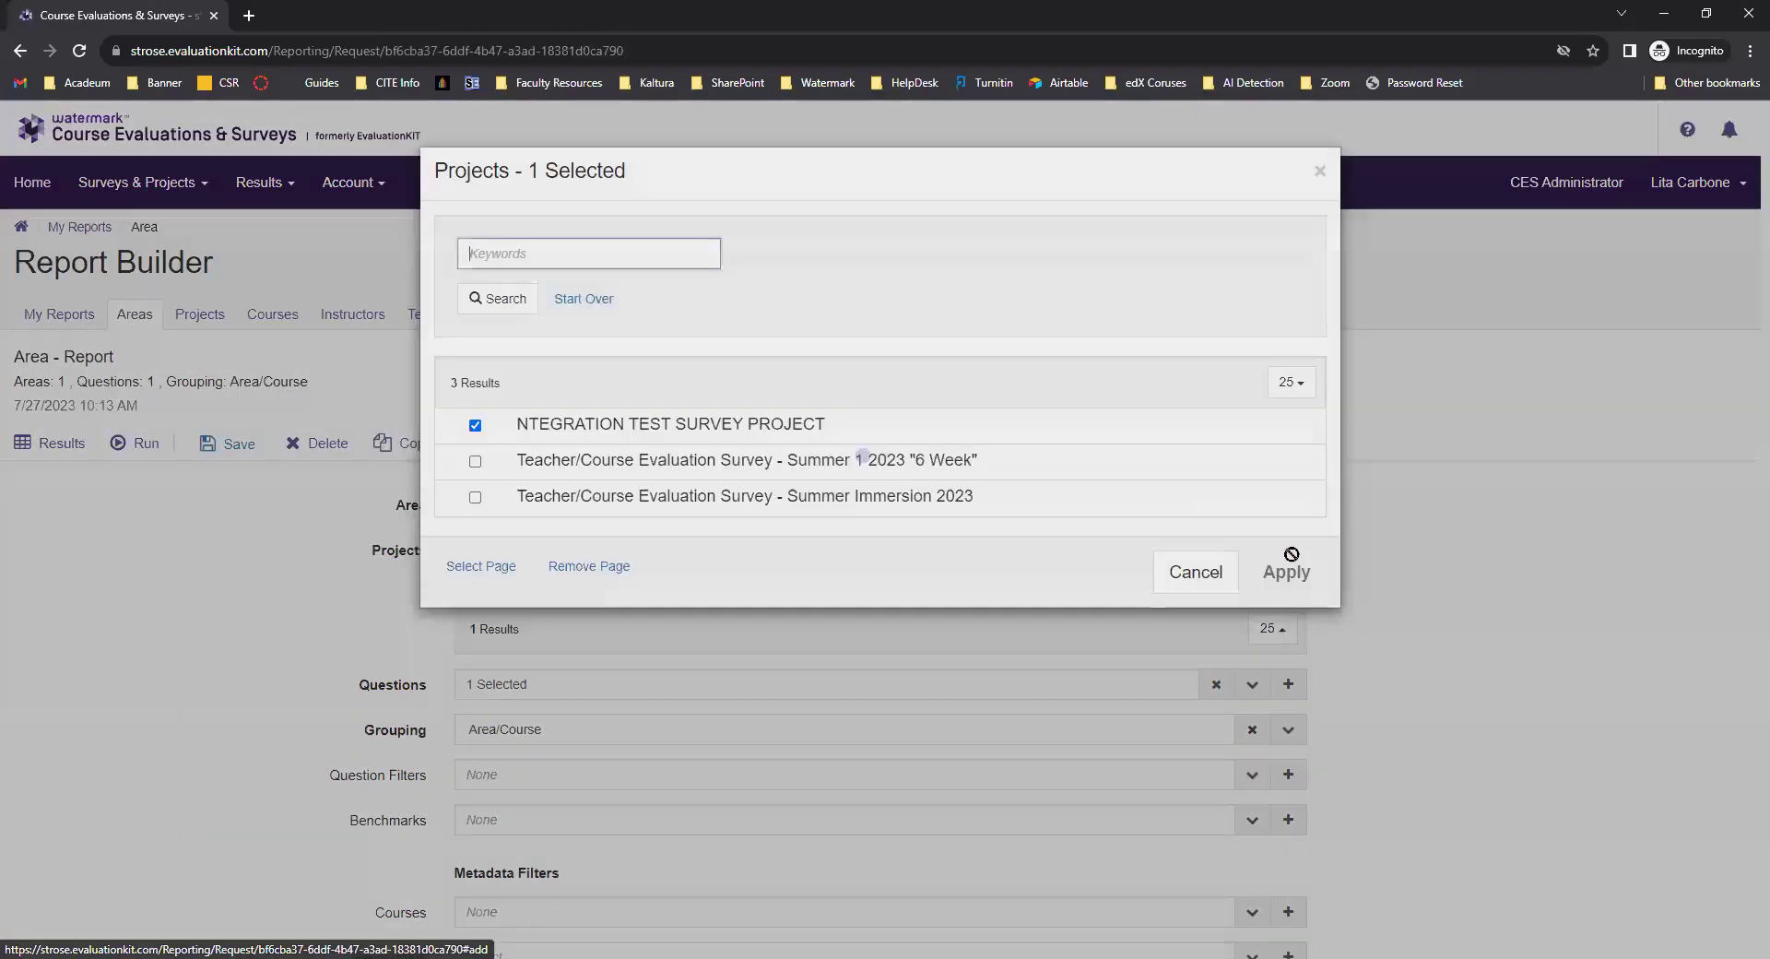
{"action": "left_click", "coordinate": [475, 462]}
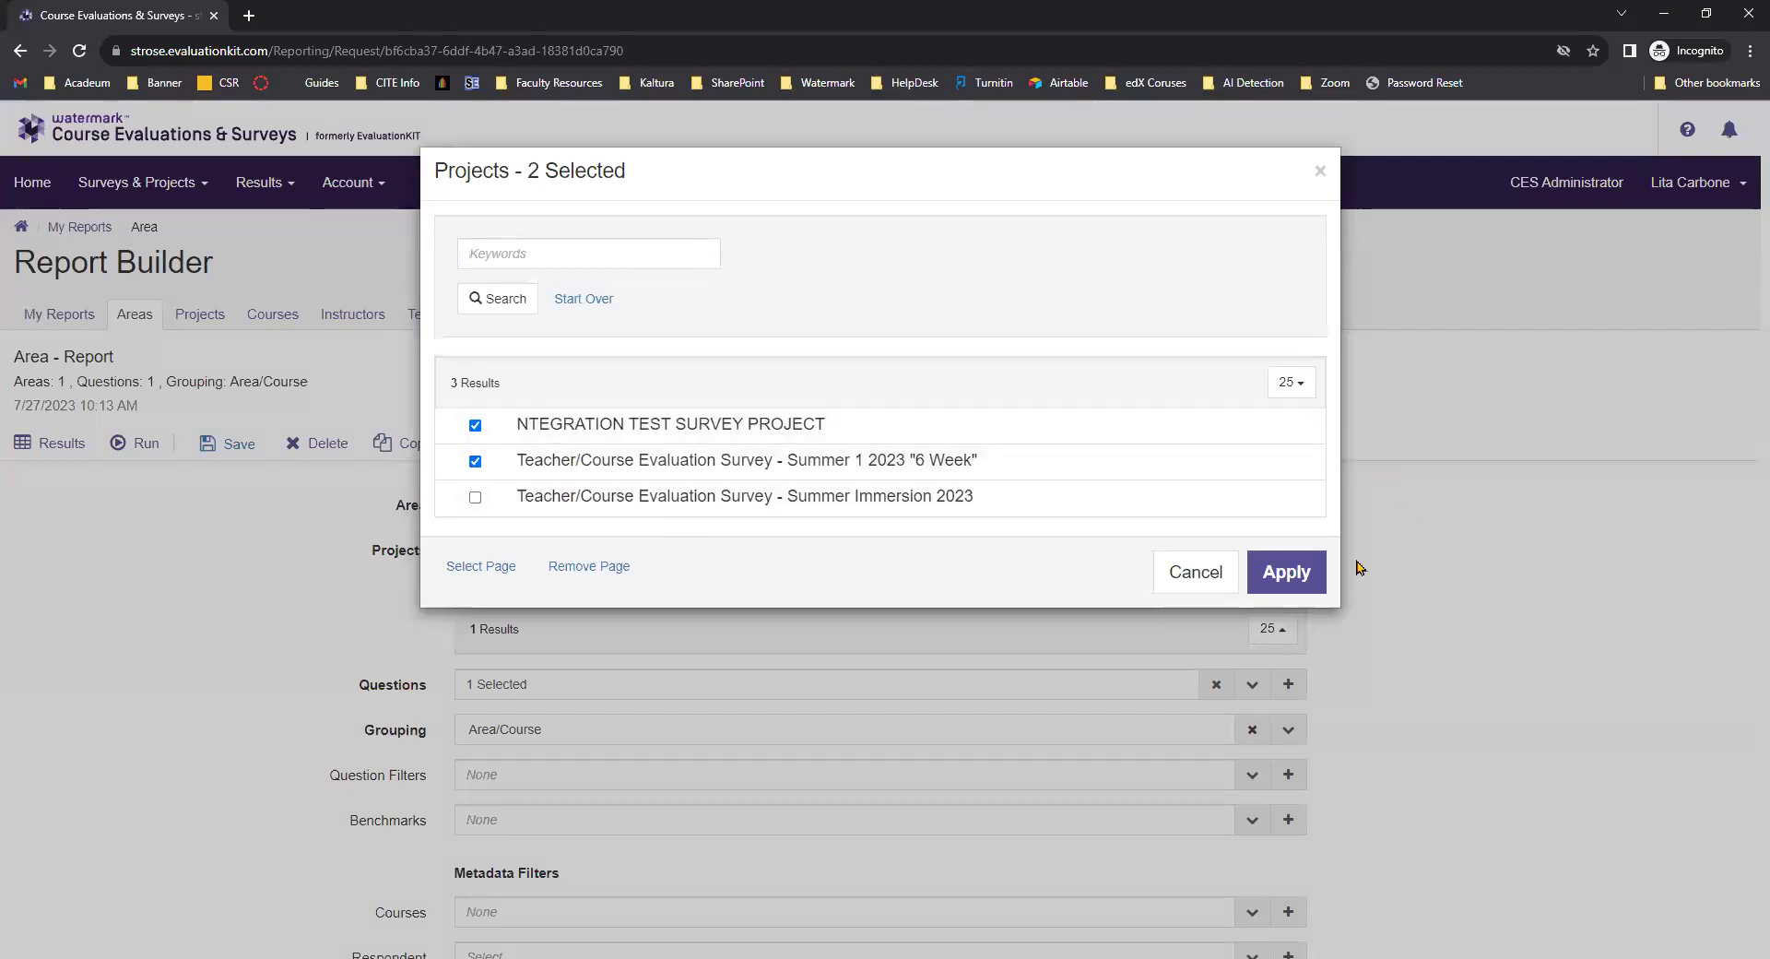
{"action": "left_click", "coordinate": [1287, 573]}
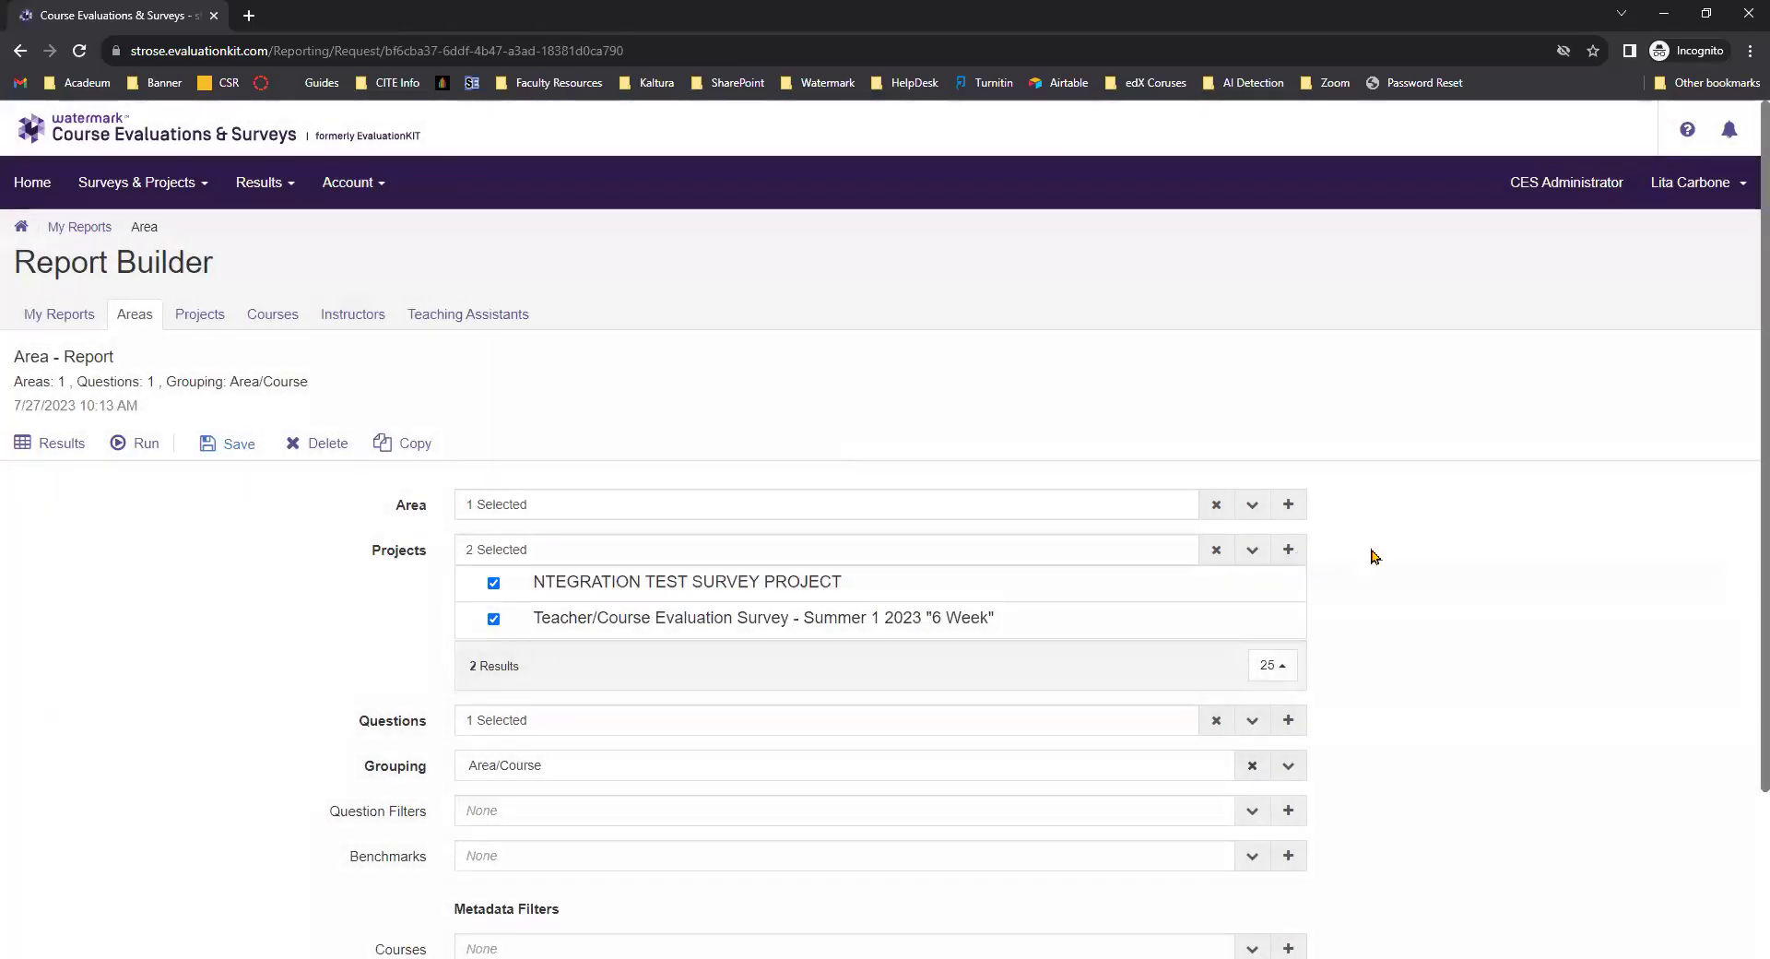
{"action": "left_click", "coordinate": [139, 448]}
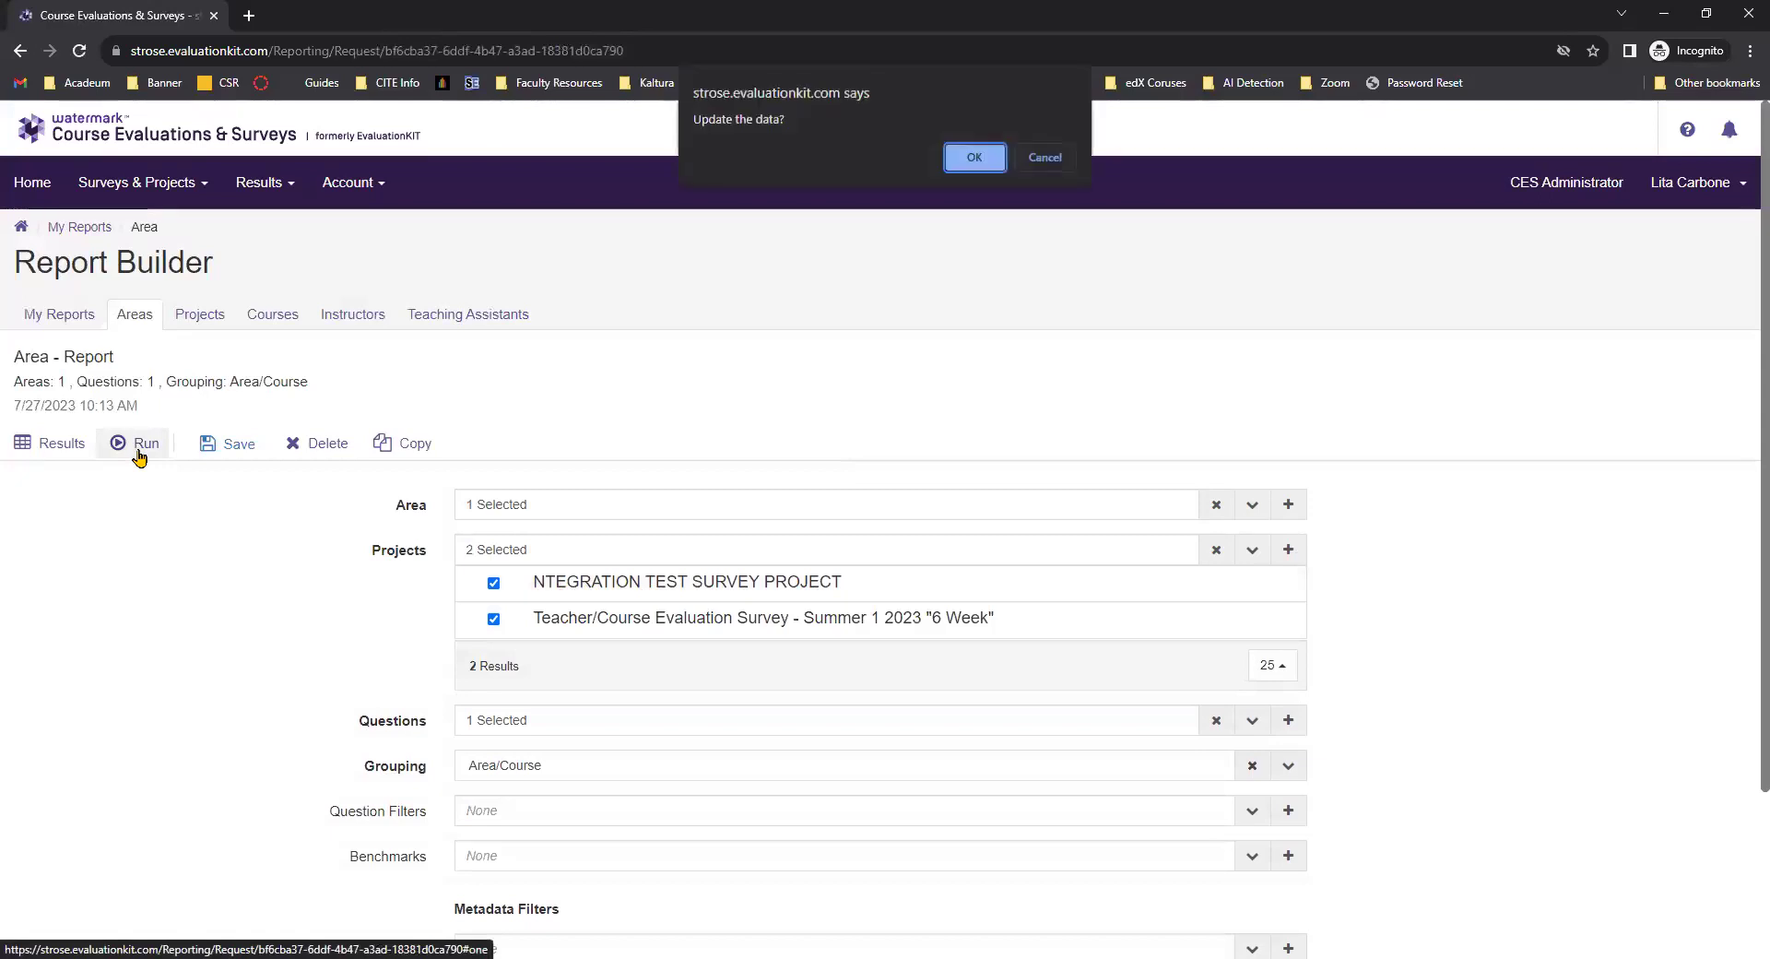
{"action": "left_click", "coordinate": [974, 157]}
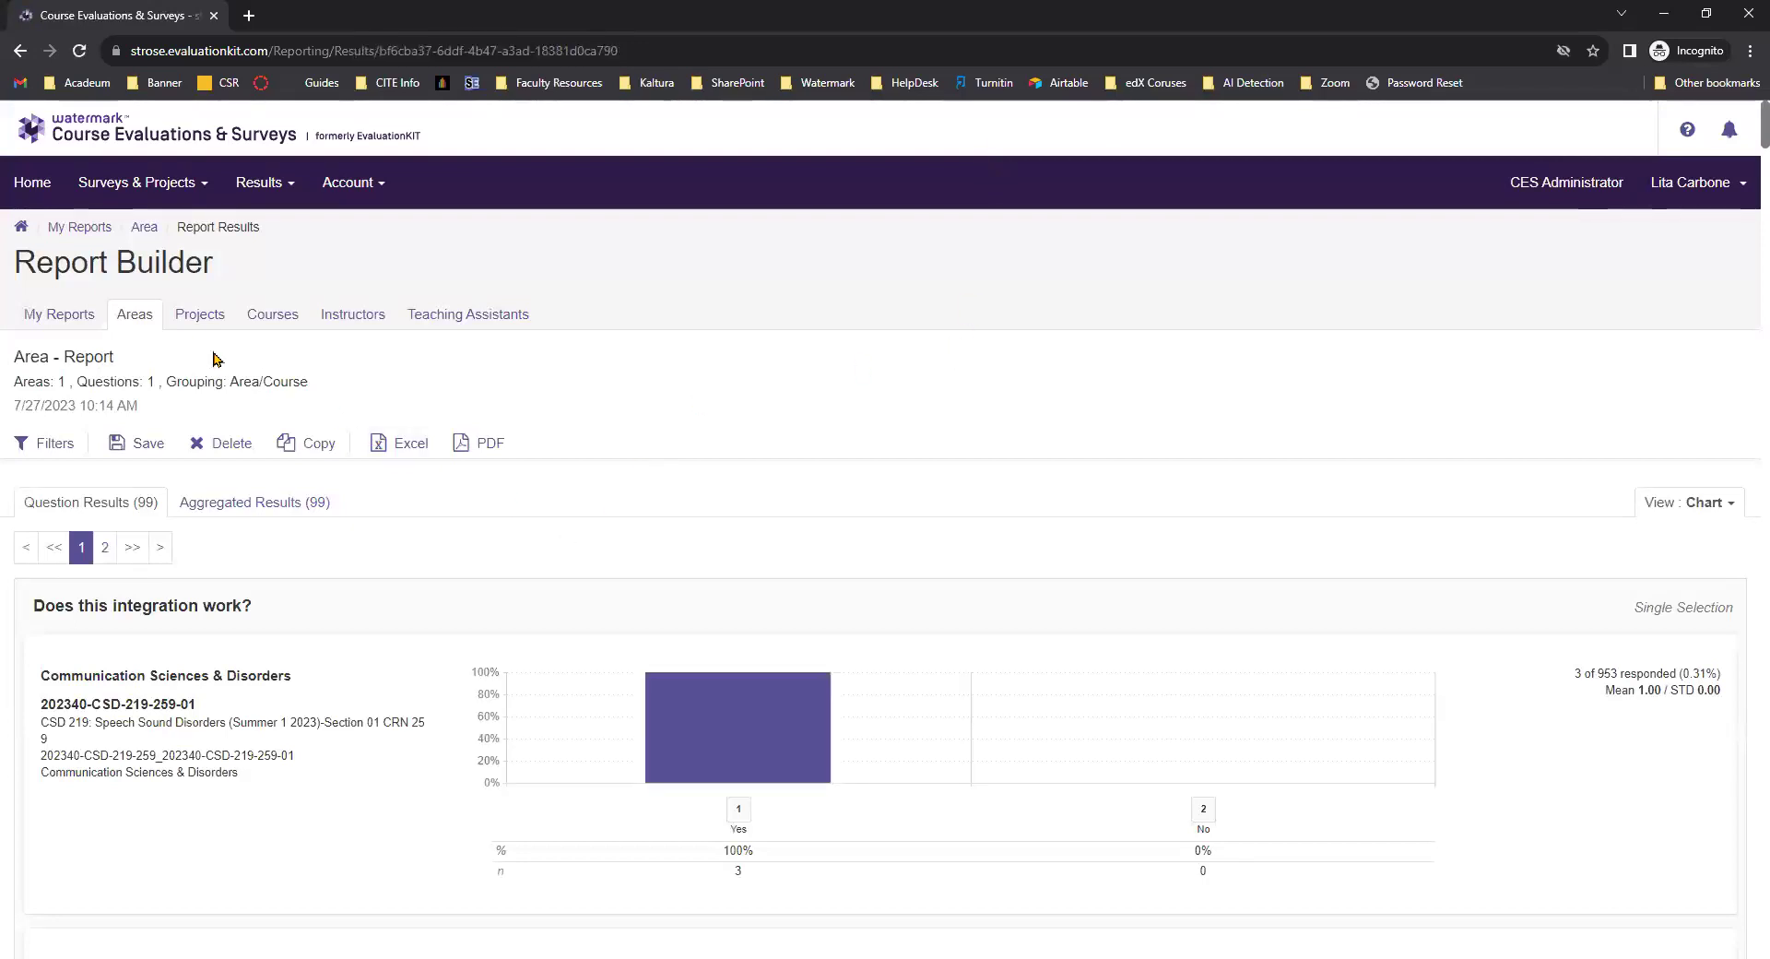
Start a project report of the Course Evaluation Project type and select NTEGRATION TEST SURVEY PROJECT
{"action": "left_click", "coordinate": [193, 325]}
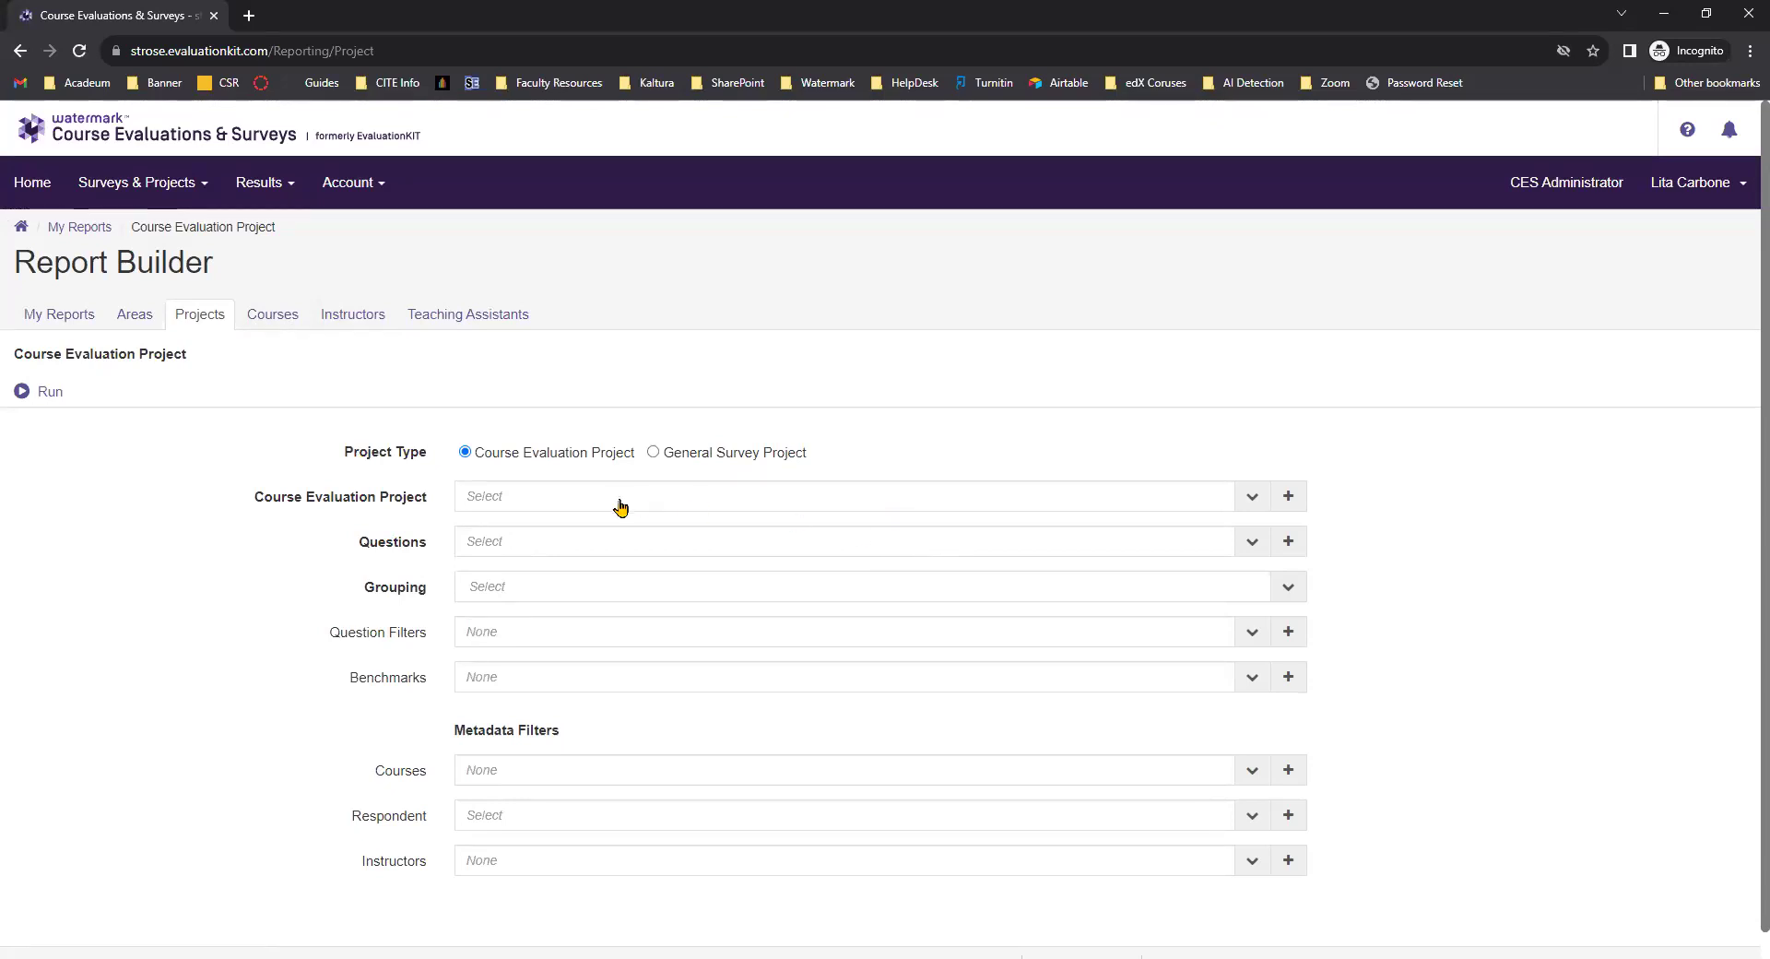
{"action": "left_click", "coordinate": [588, 512]}
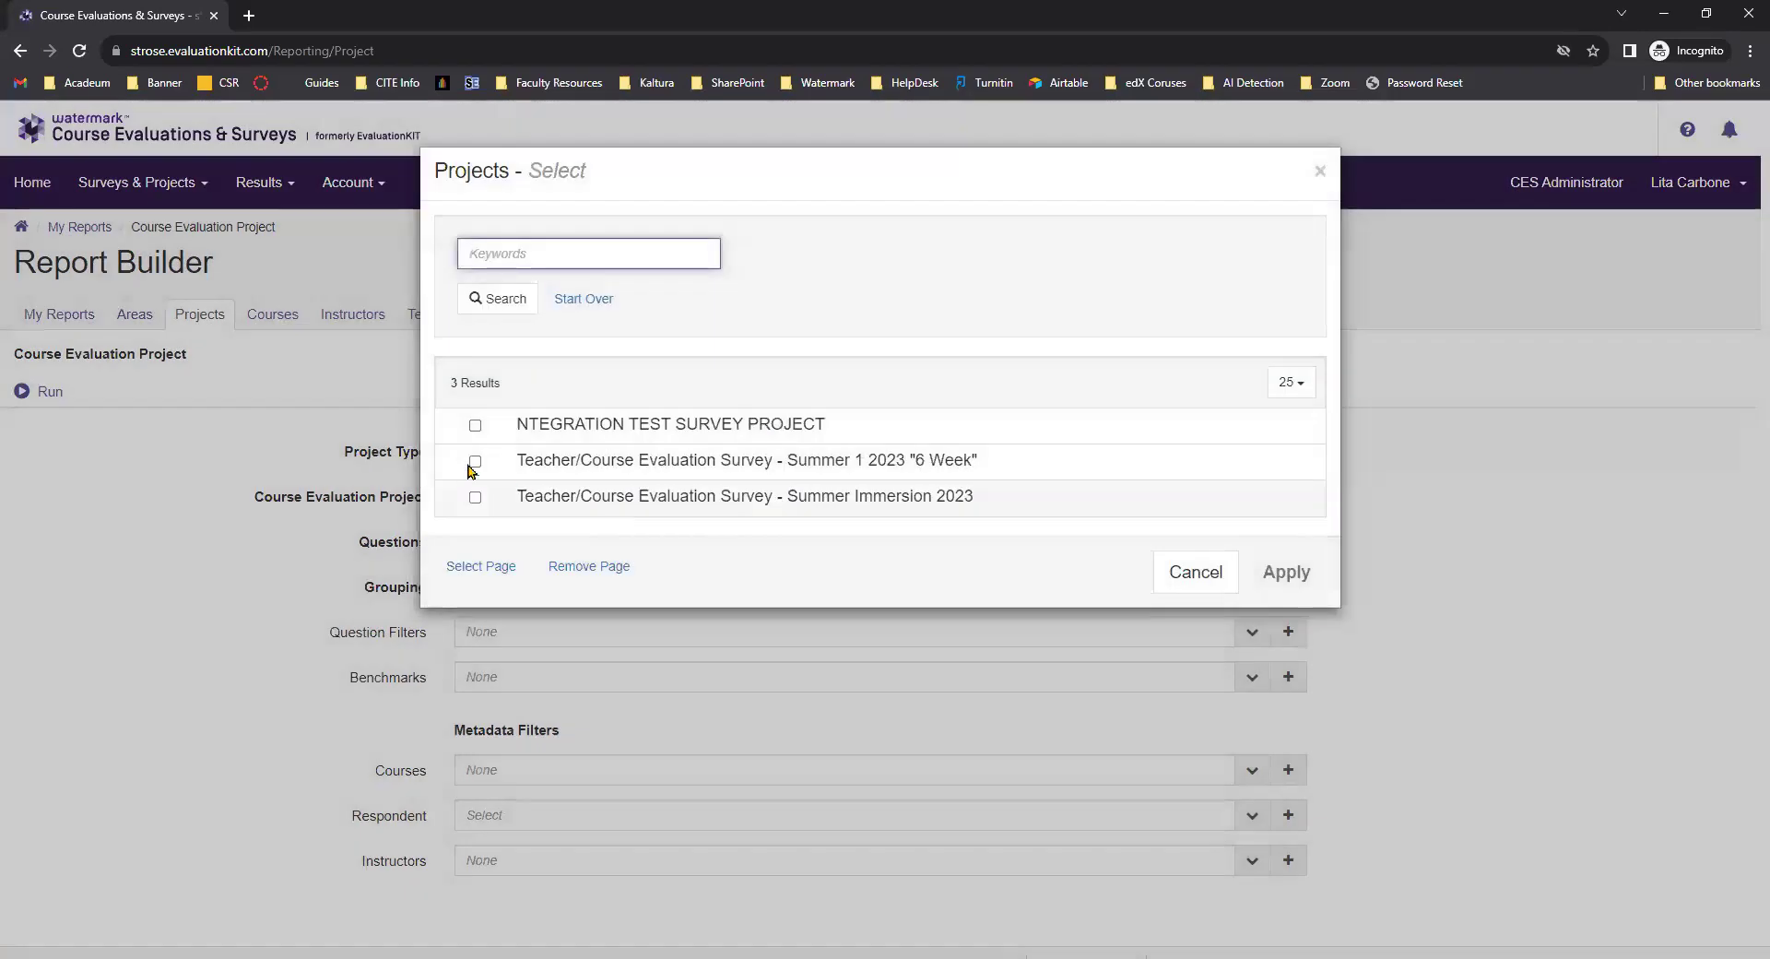
{"action": "left_click", "coordinate": [581, 425]}
{"action": "left_click", "coordinate": [1284, 571]}
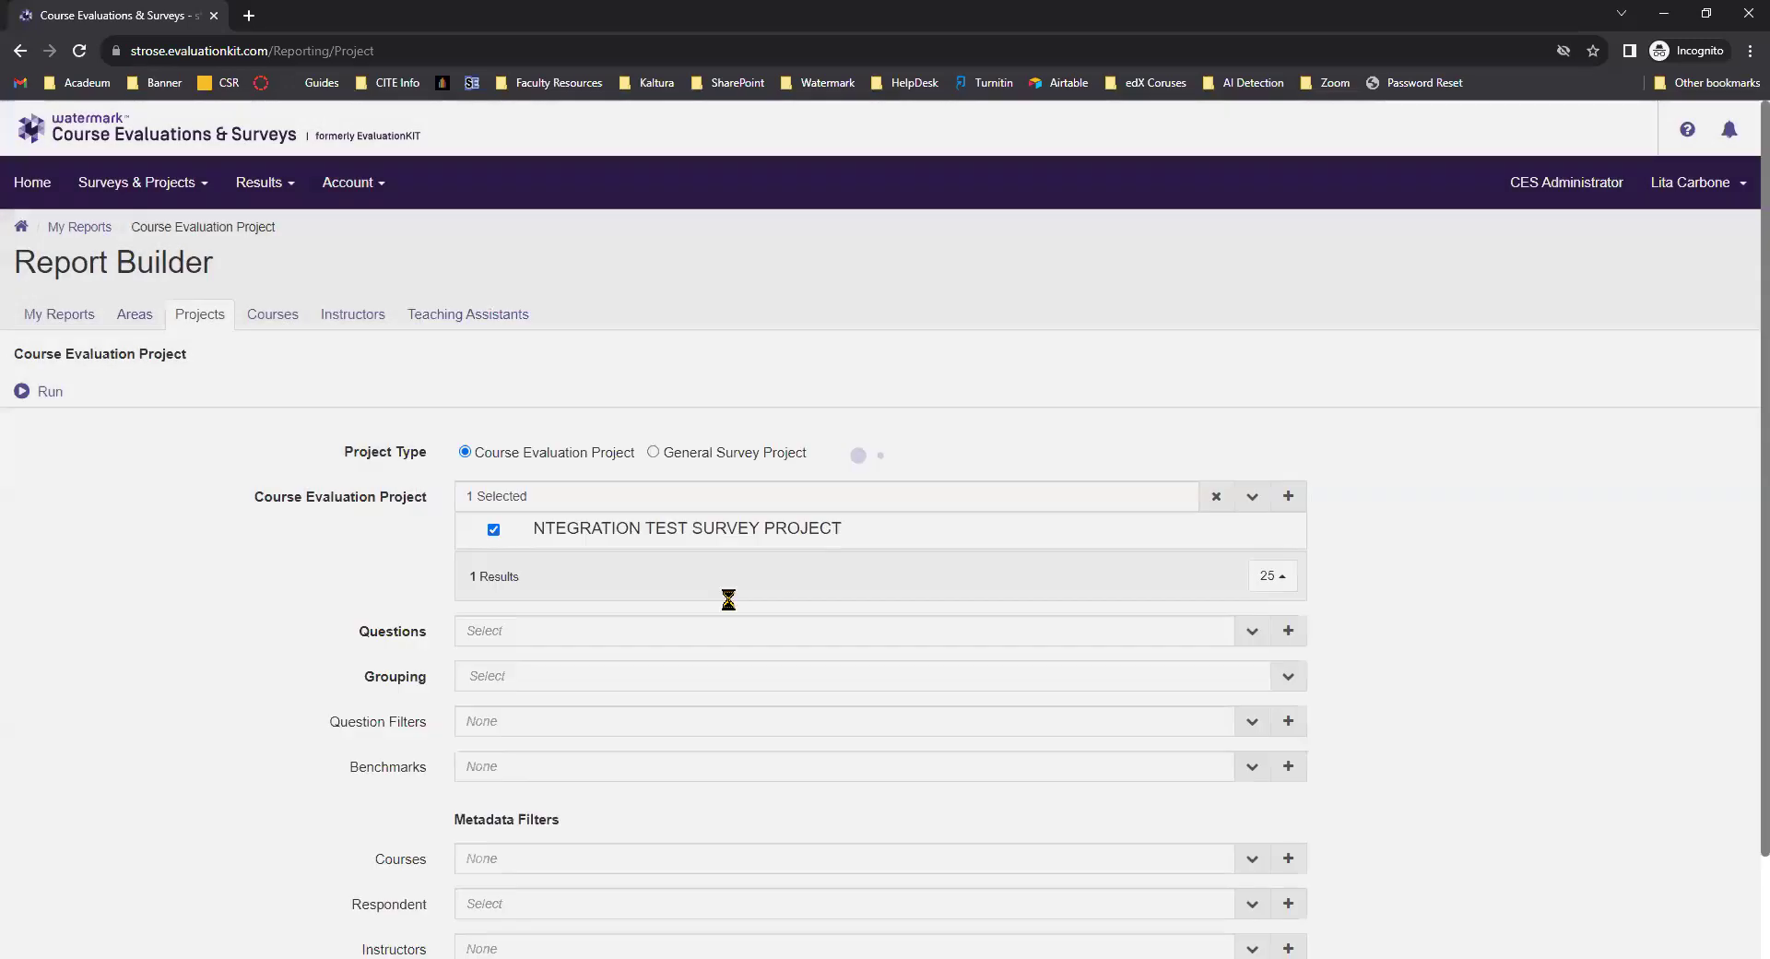
Add the question "Does this integration work?" to the course evaluation project report
{"action": "left_click", "coordinate": [608, 649]}
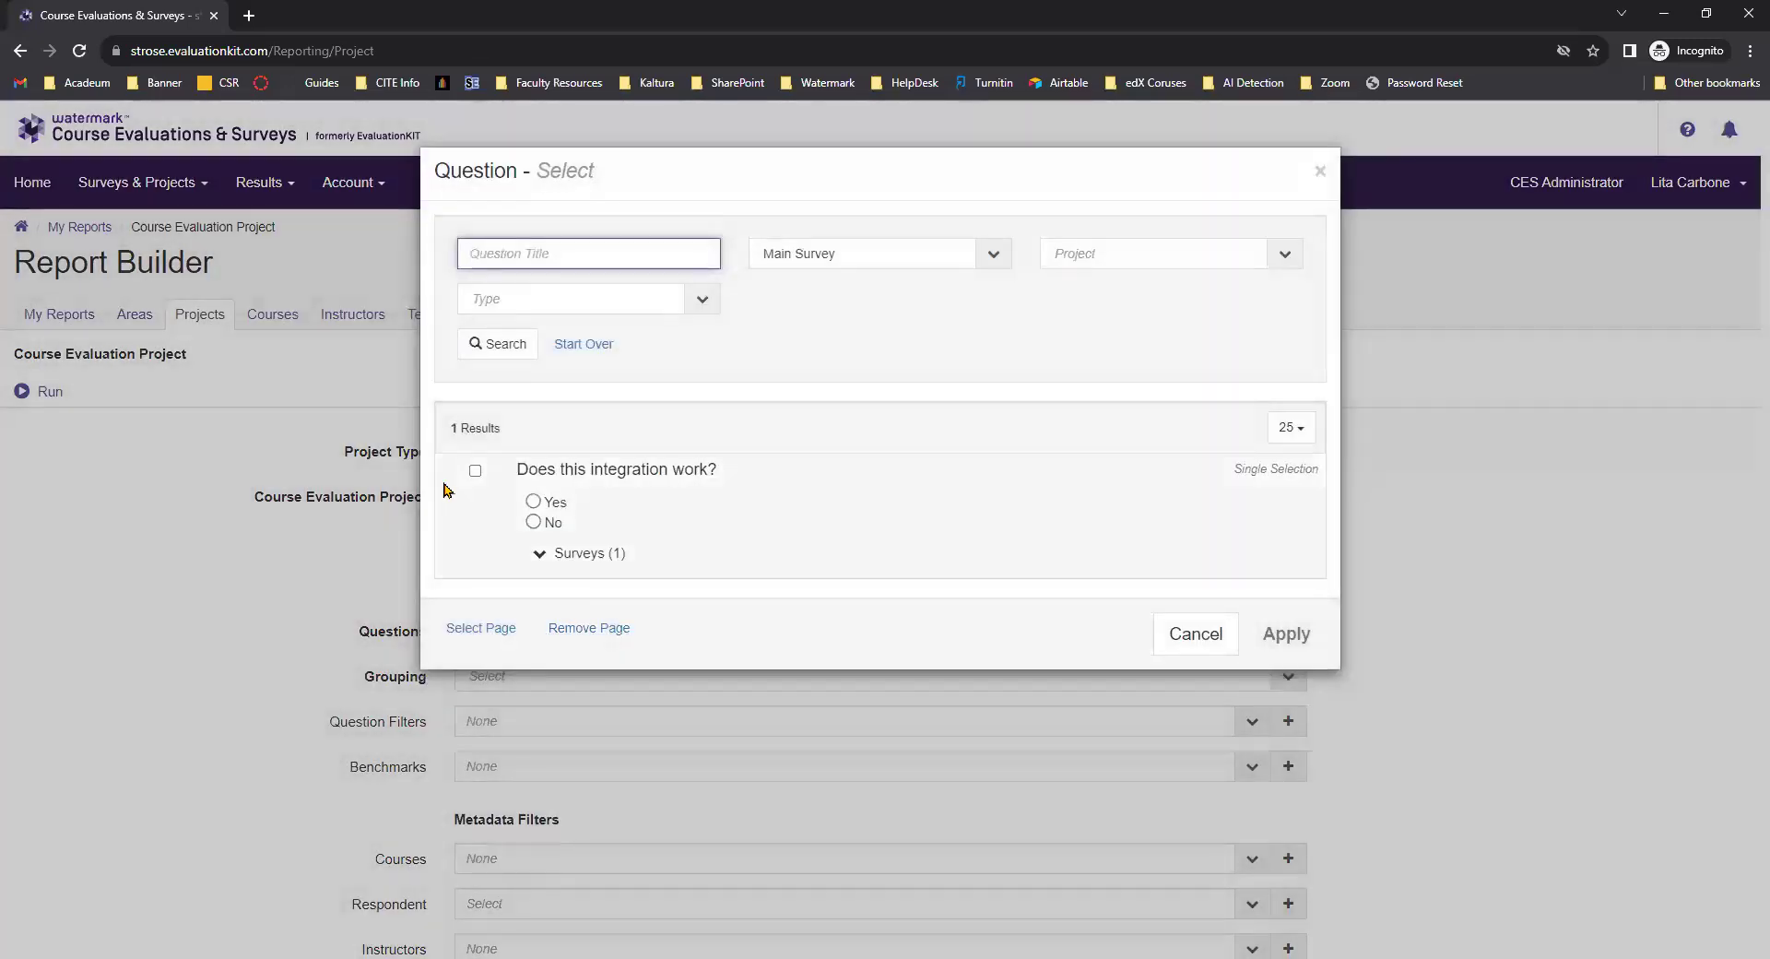
{"action": "left_click", "coordinate": [475, 472]}
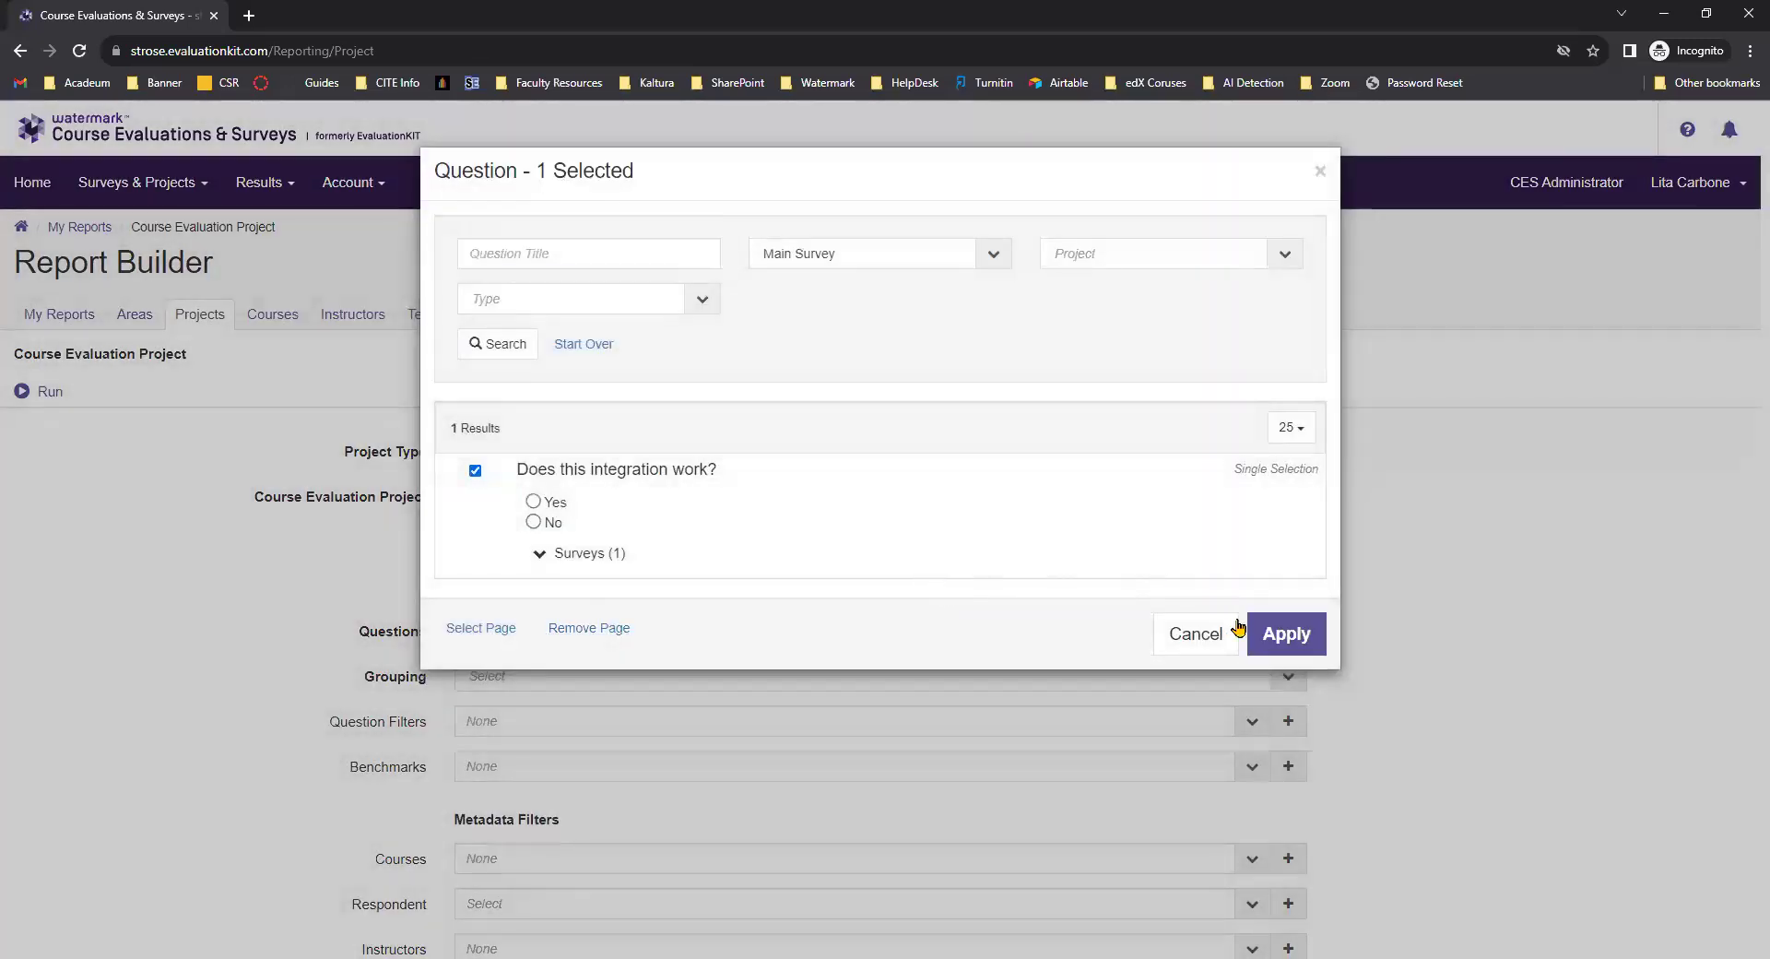
{"action": "left_click", "coordinate": [1277, 636]}
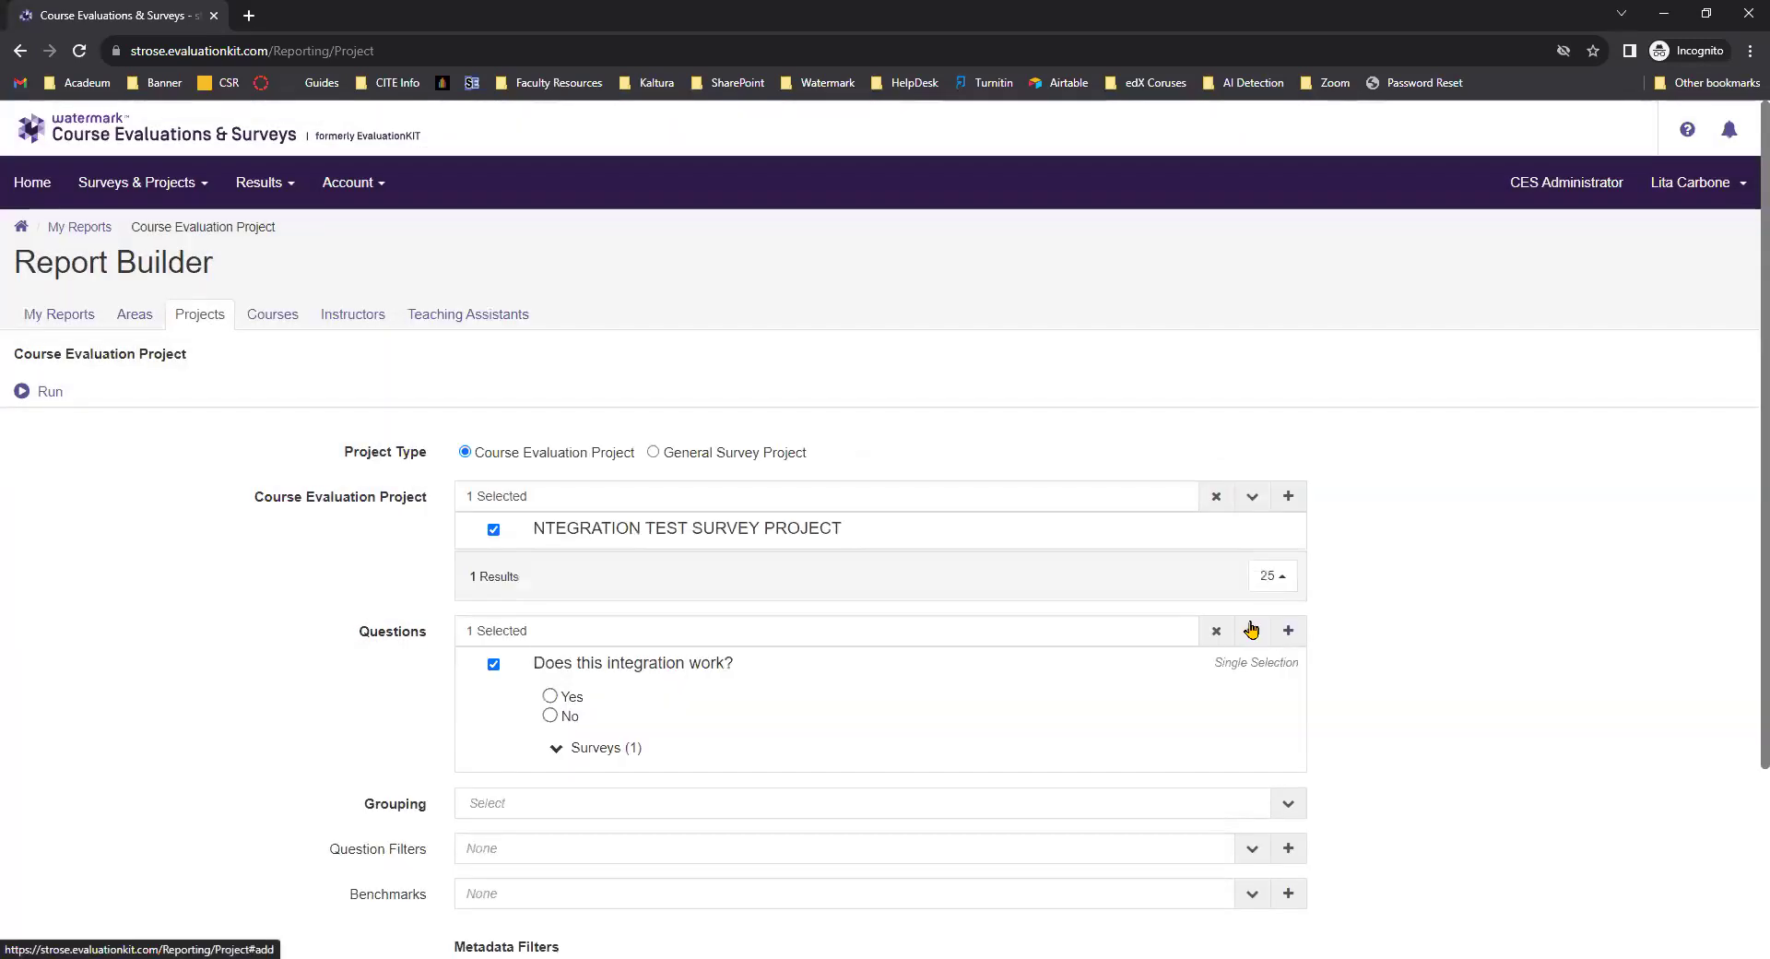
Set the course evaluation project report's grouping to Project and run the report
{"action": "scroll", "coordinate": [784, 553], "scroll_direction": "down", "scroll_amount": 3}
{"action": "left_click", "coordinate": [790, 559]}
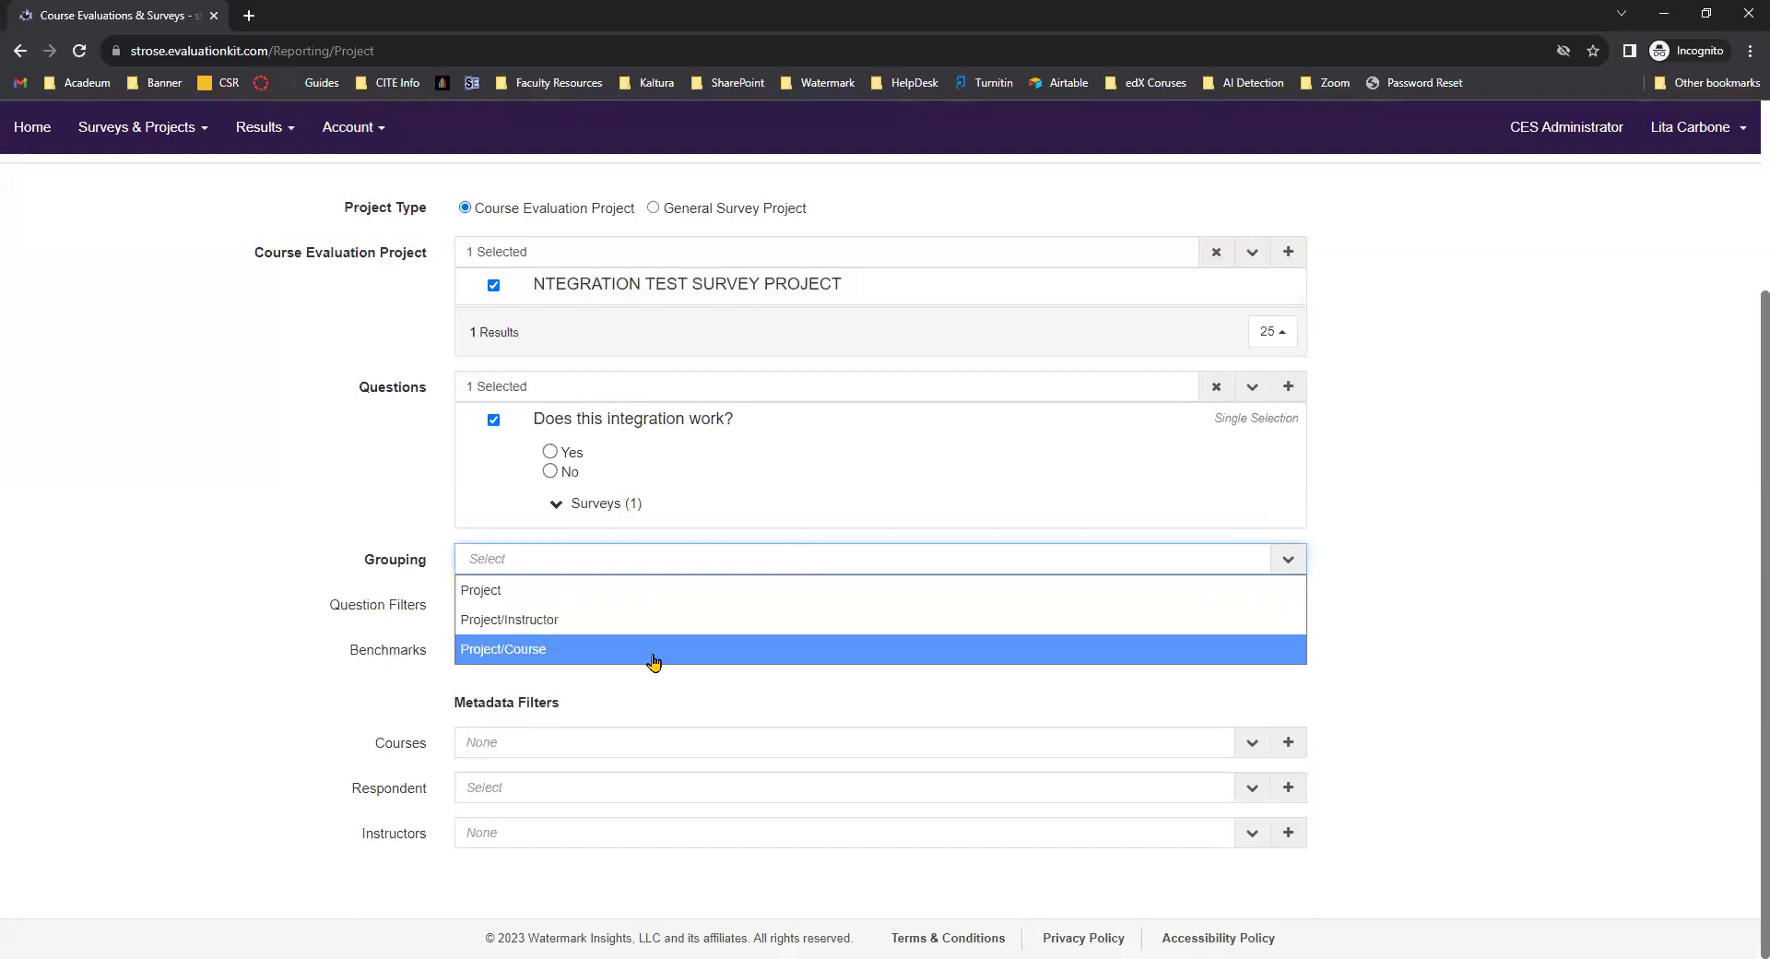
{"action": "left_click", "coordinate": [783, 590]}
{"action": "left_click", "coordinate": [1503, 504]}
{"action": "scroll", "coordinate": [1502, 505], "scroll_direction": "up", "scroll_amount": 3}
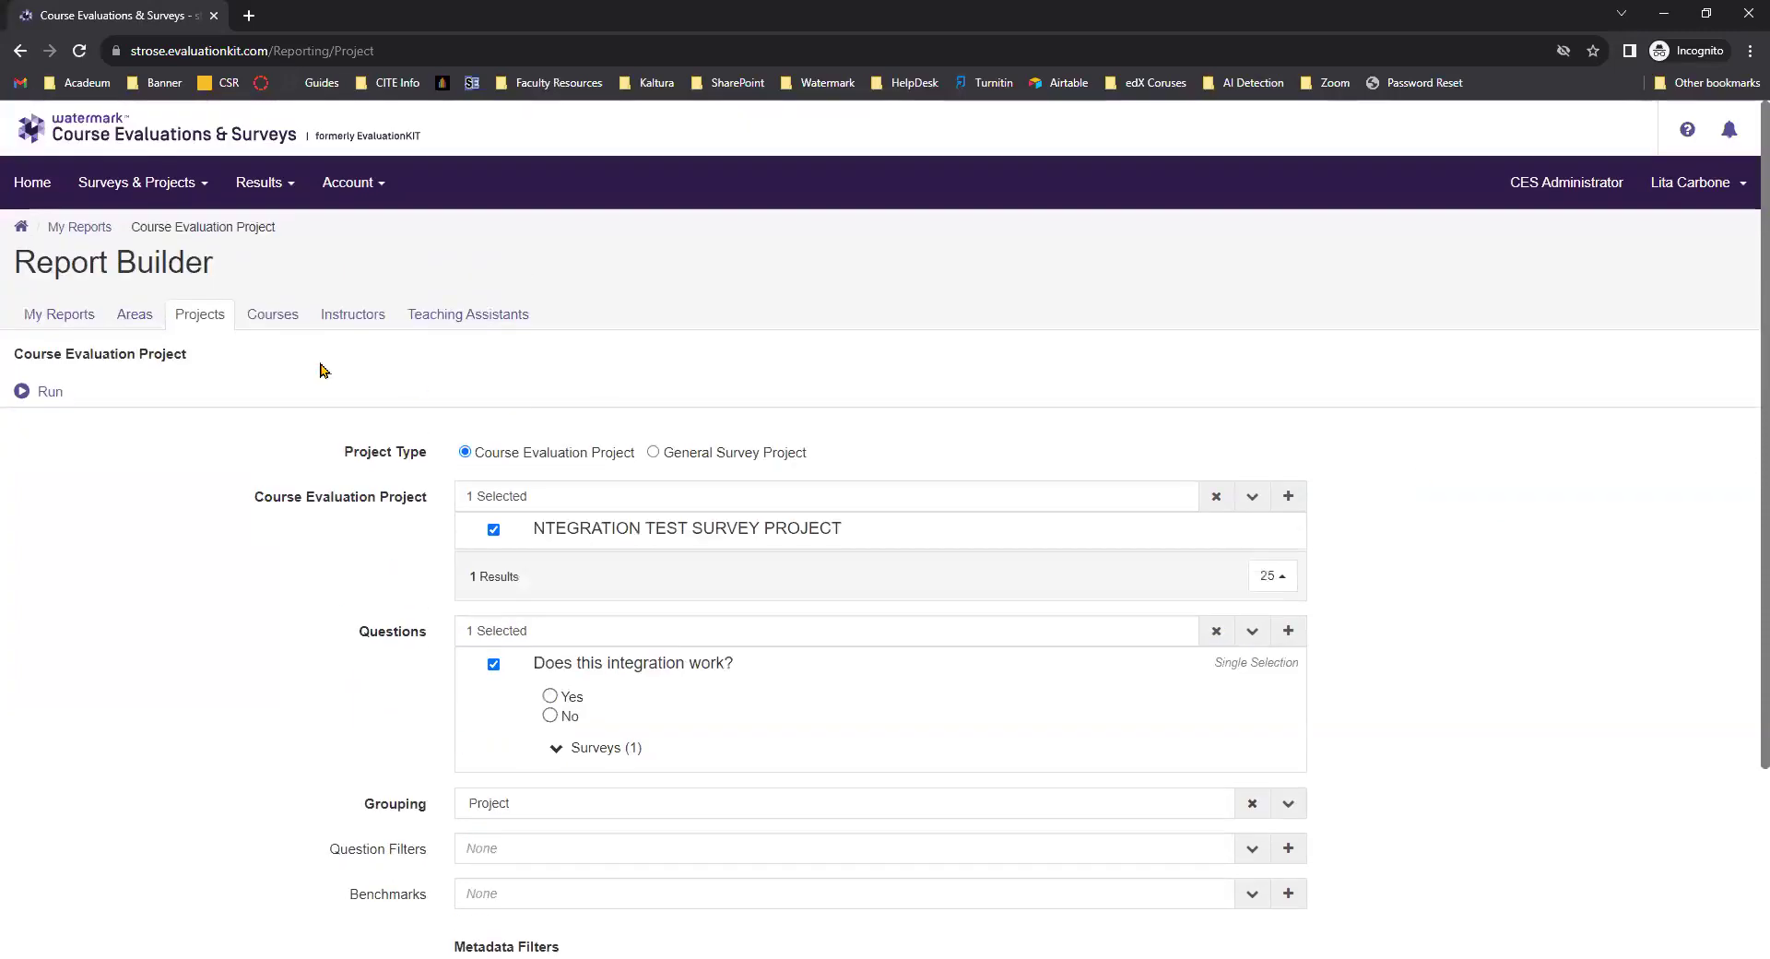
{"action": "left_click", "coordinate": [41, 396]}
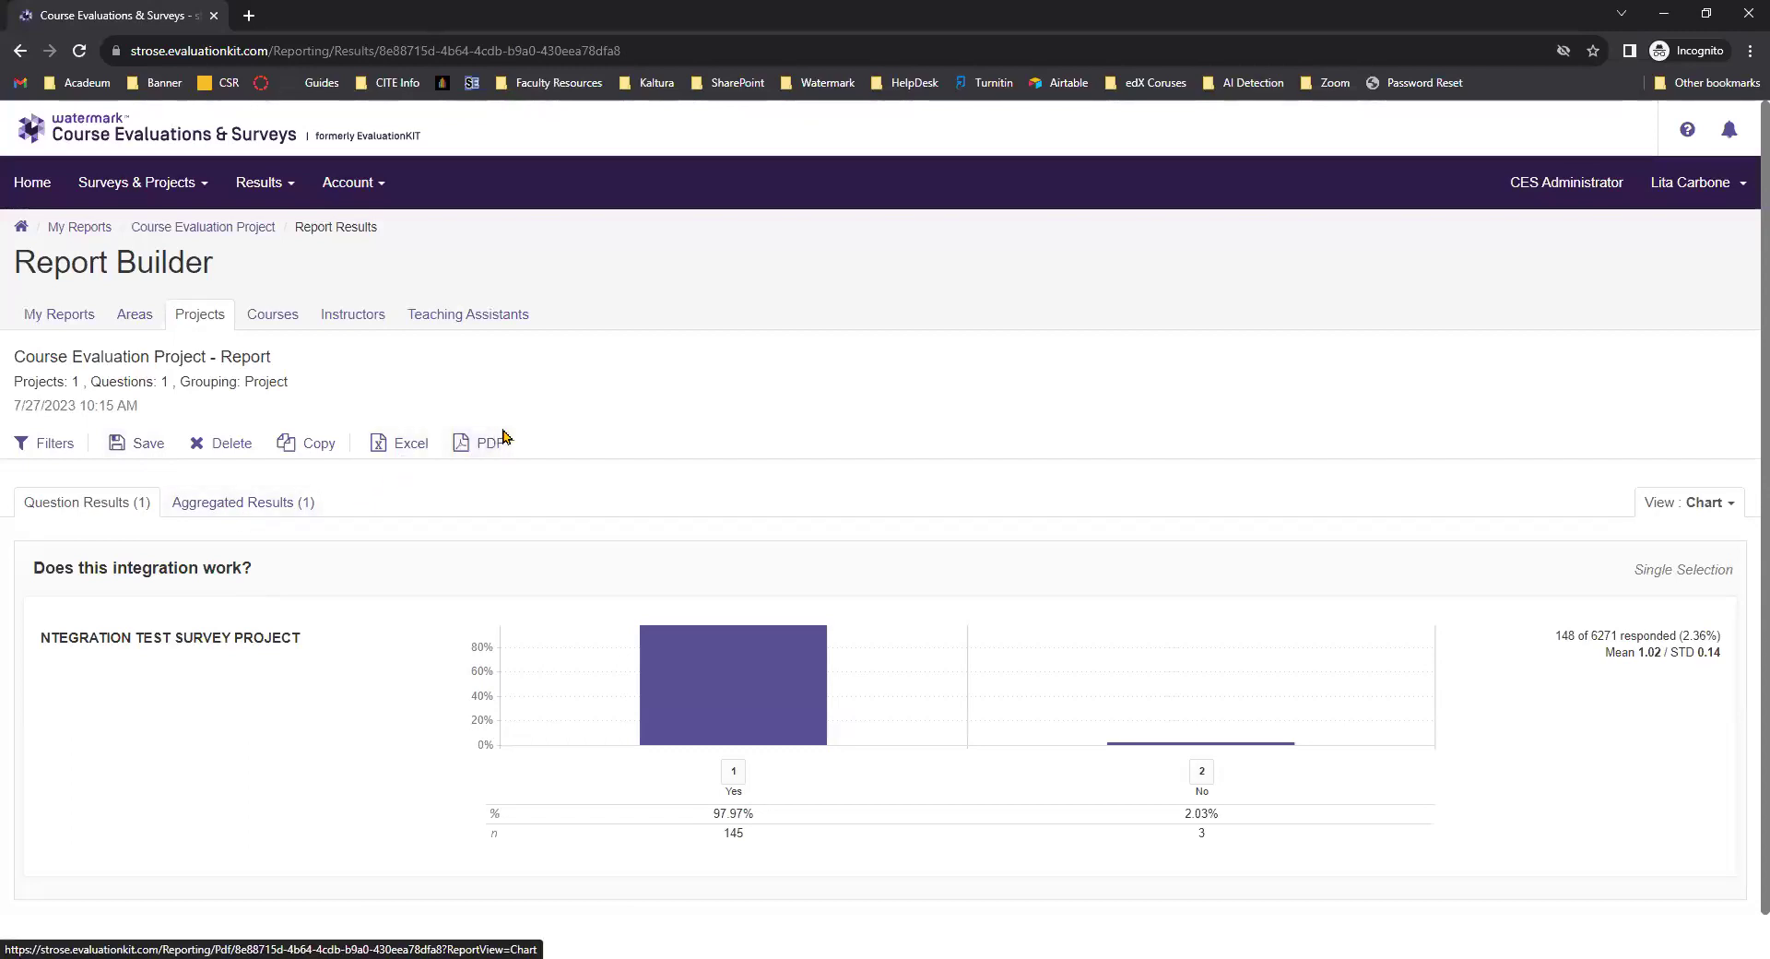
Start a course report and search for courses with code "sandbox", both unrestricted and within Teacher/Course Evaluation Survey - Summer 1 2023 "6 Week"
{"action": "left_click", "coordinate": [287, 320]}
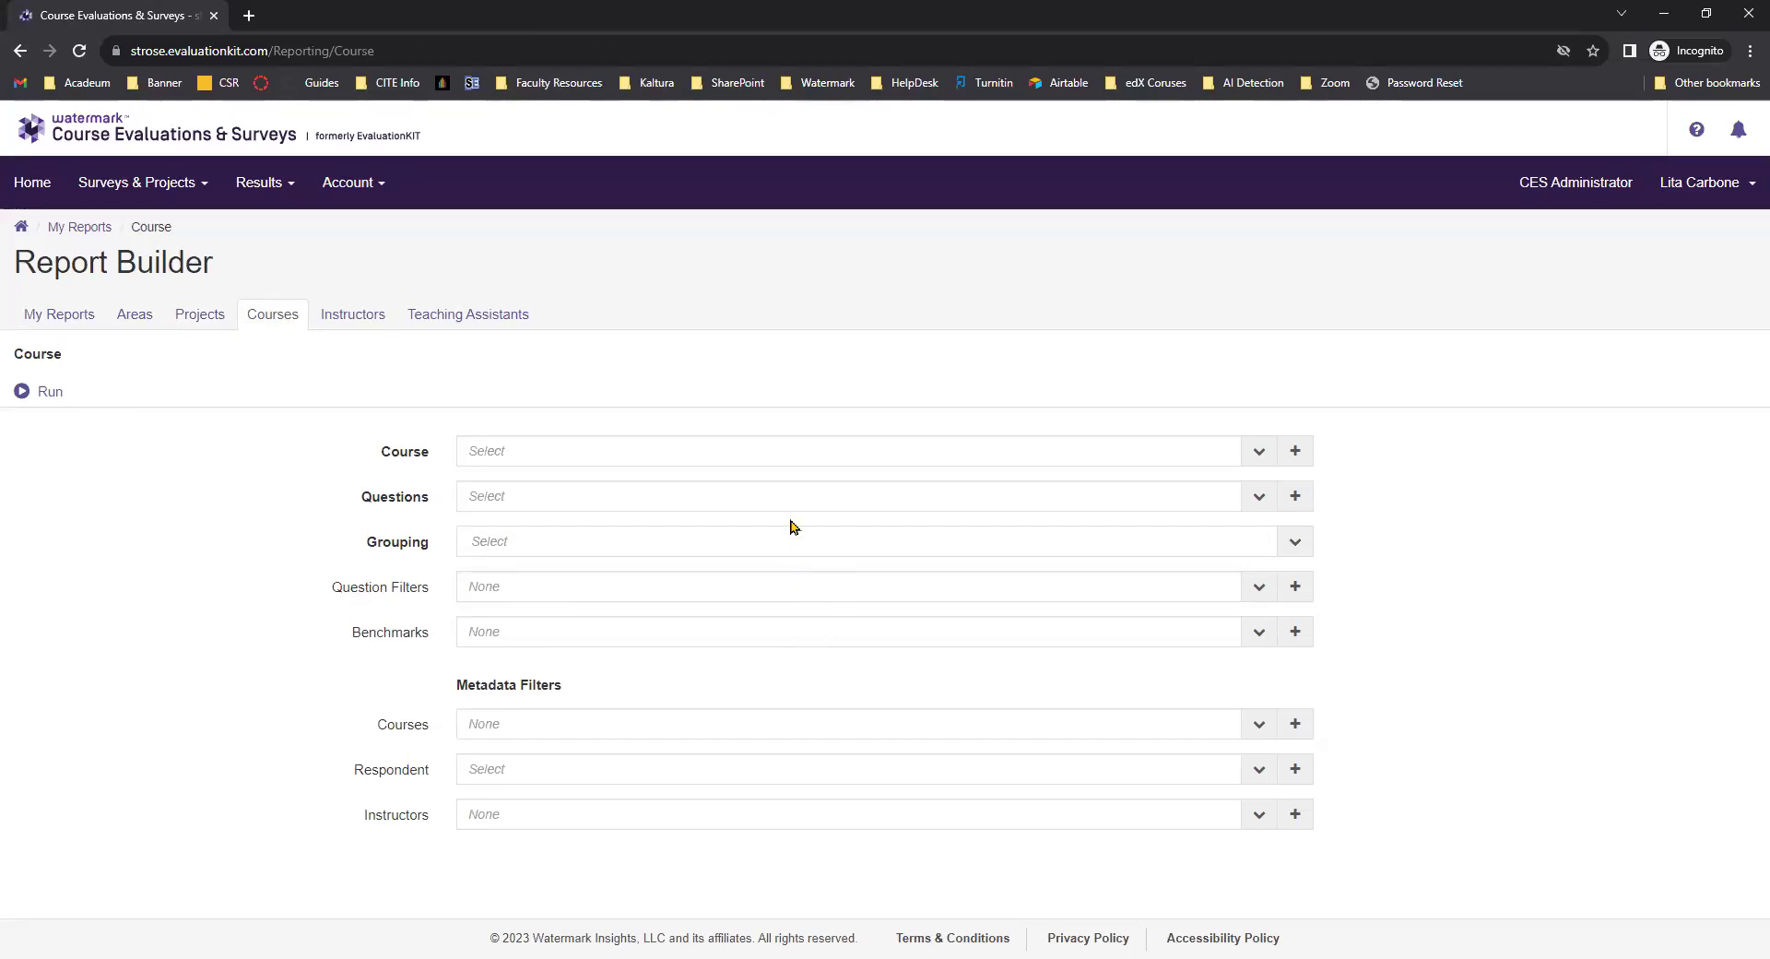
{"action": "left_click", "coordinate": [759, 454]}
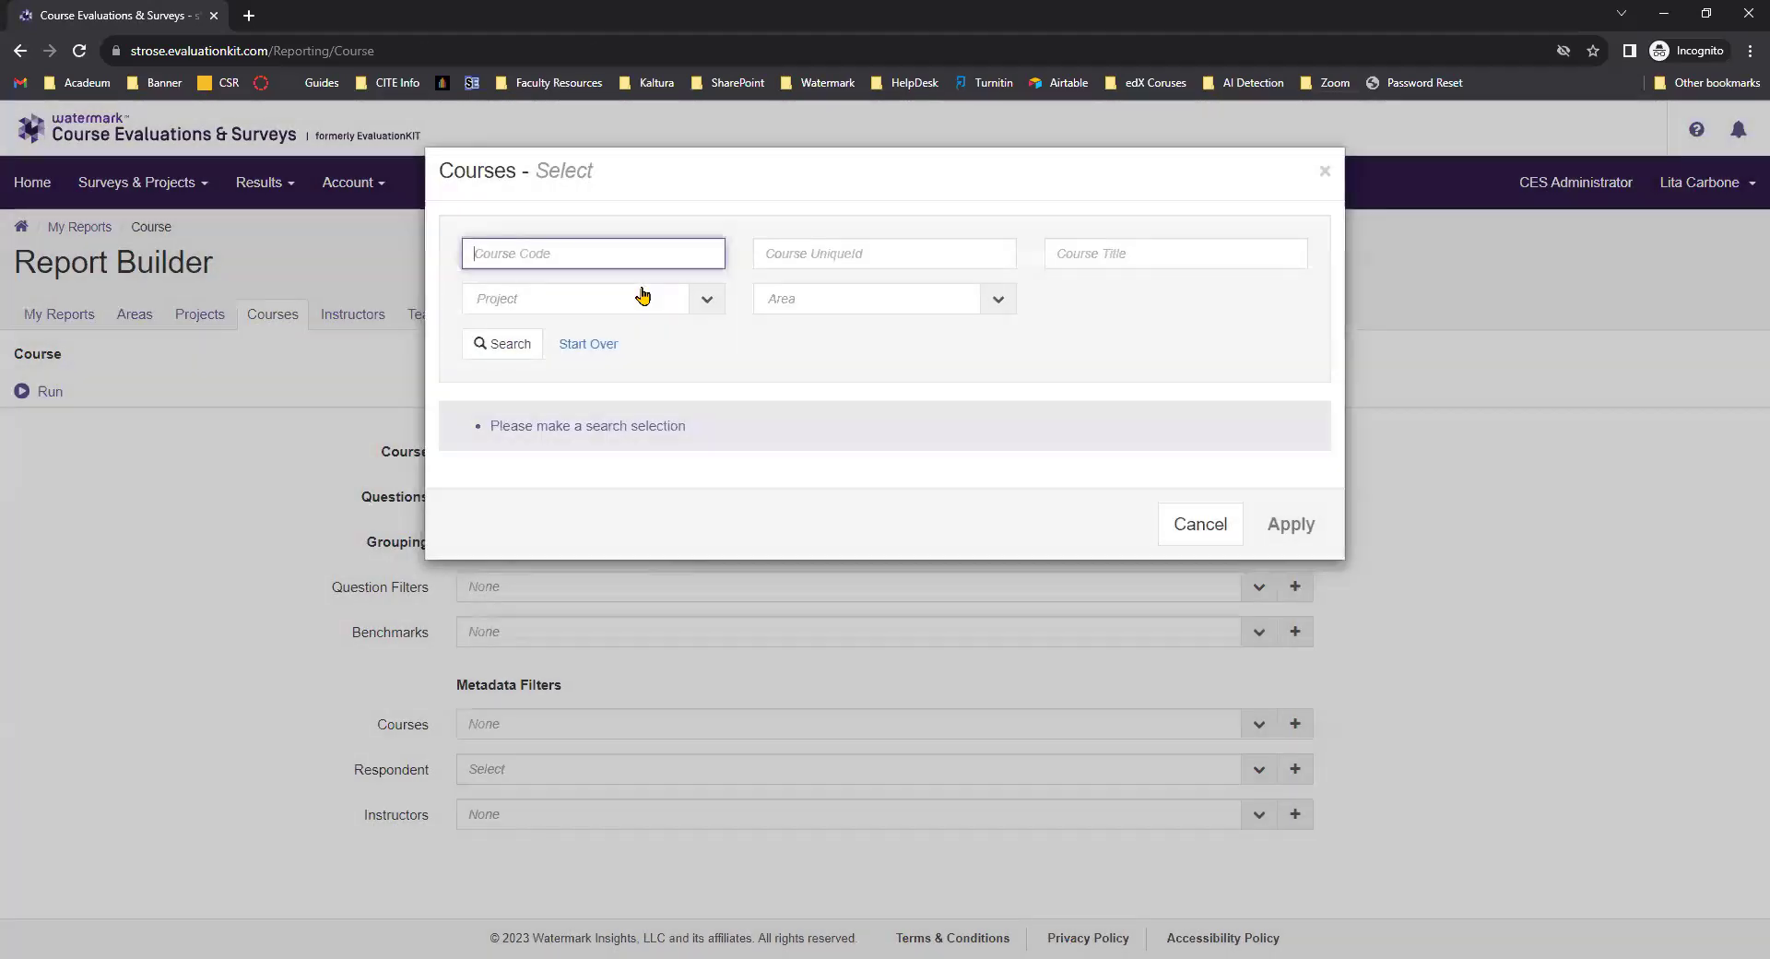
{"action": "type", "text": "sandbox"}
{"action": "left_click", "coordinate": [510, 342]}
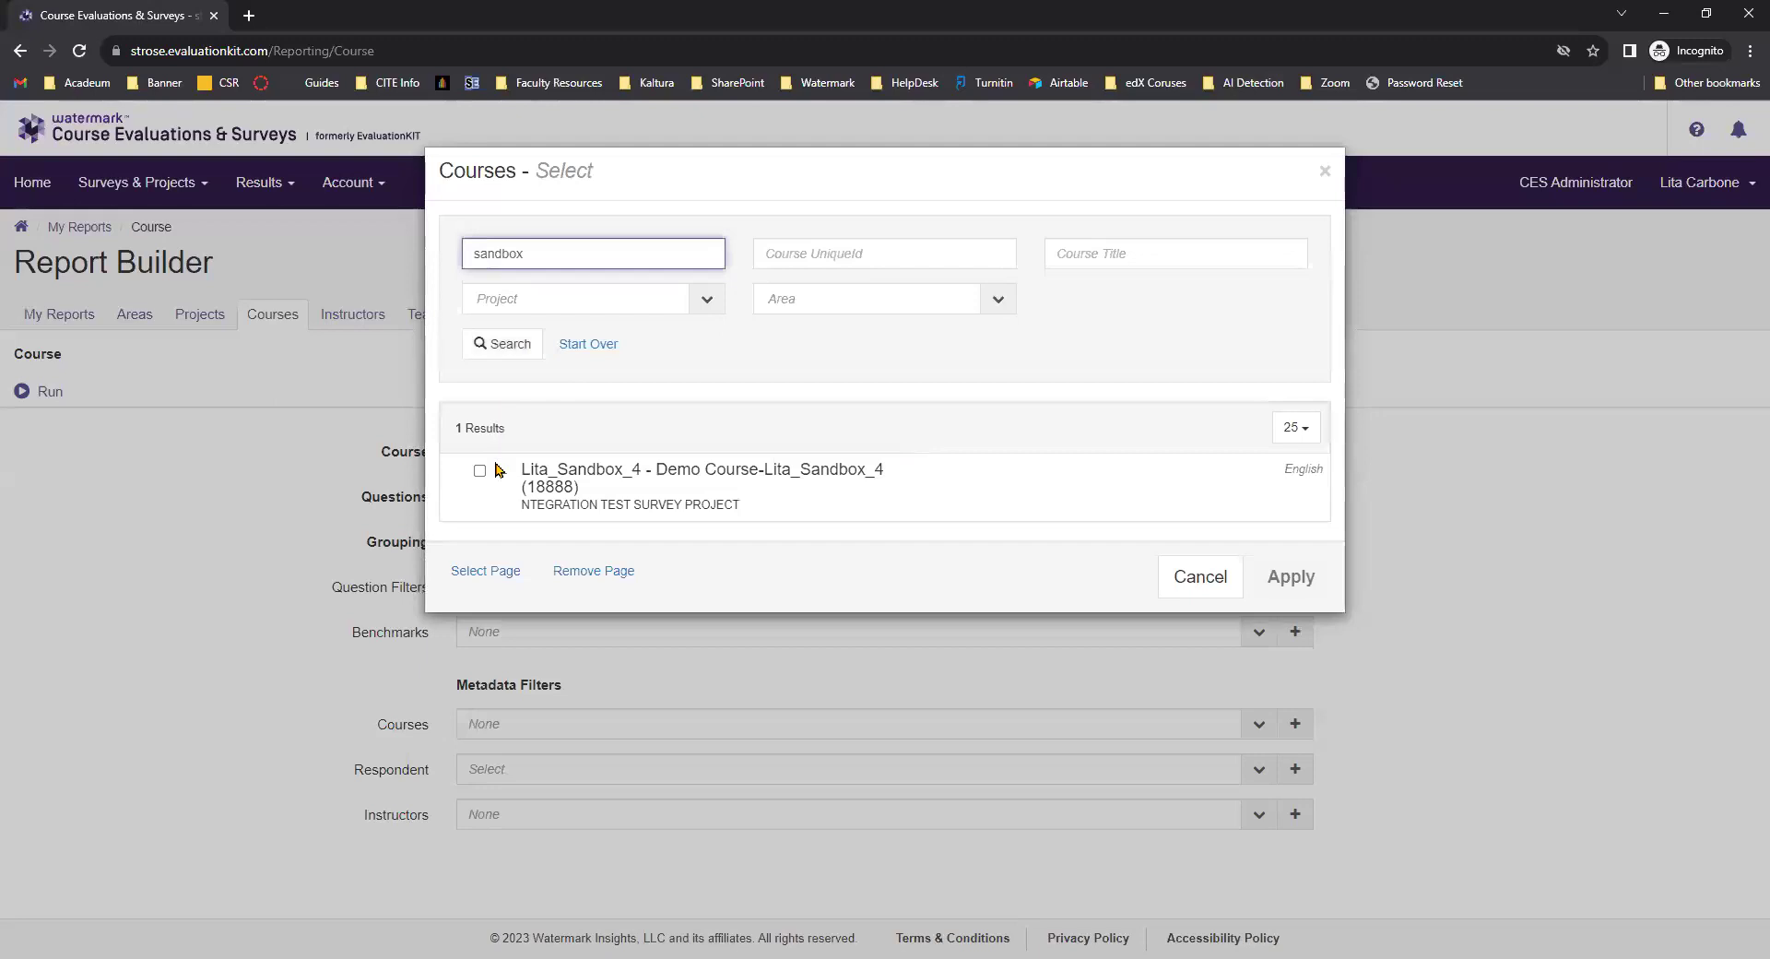
{"action": "left_click", "coordinate": [706, 298]}
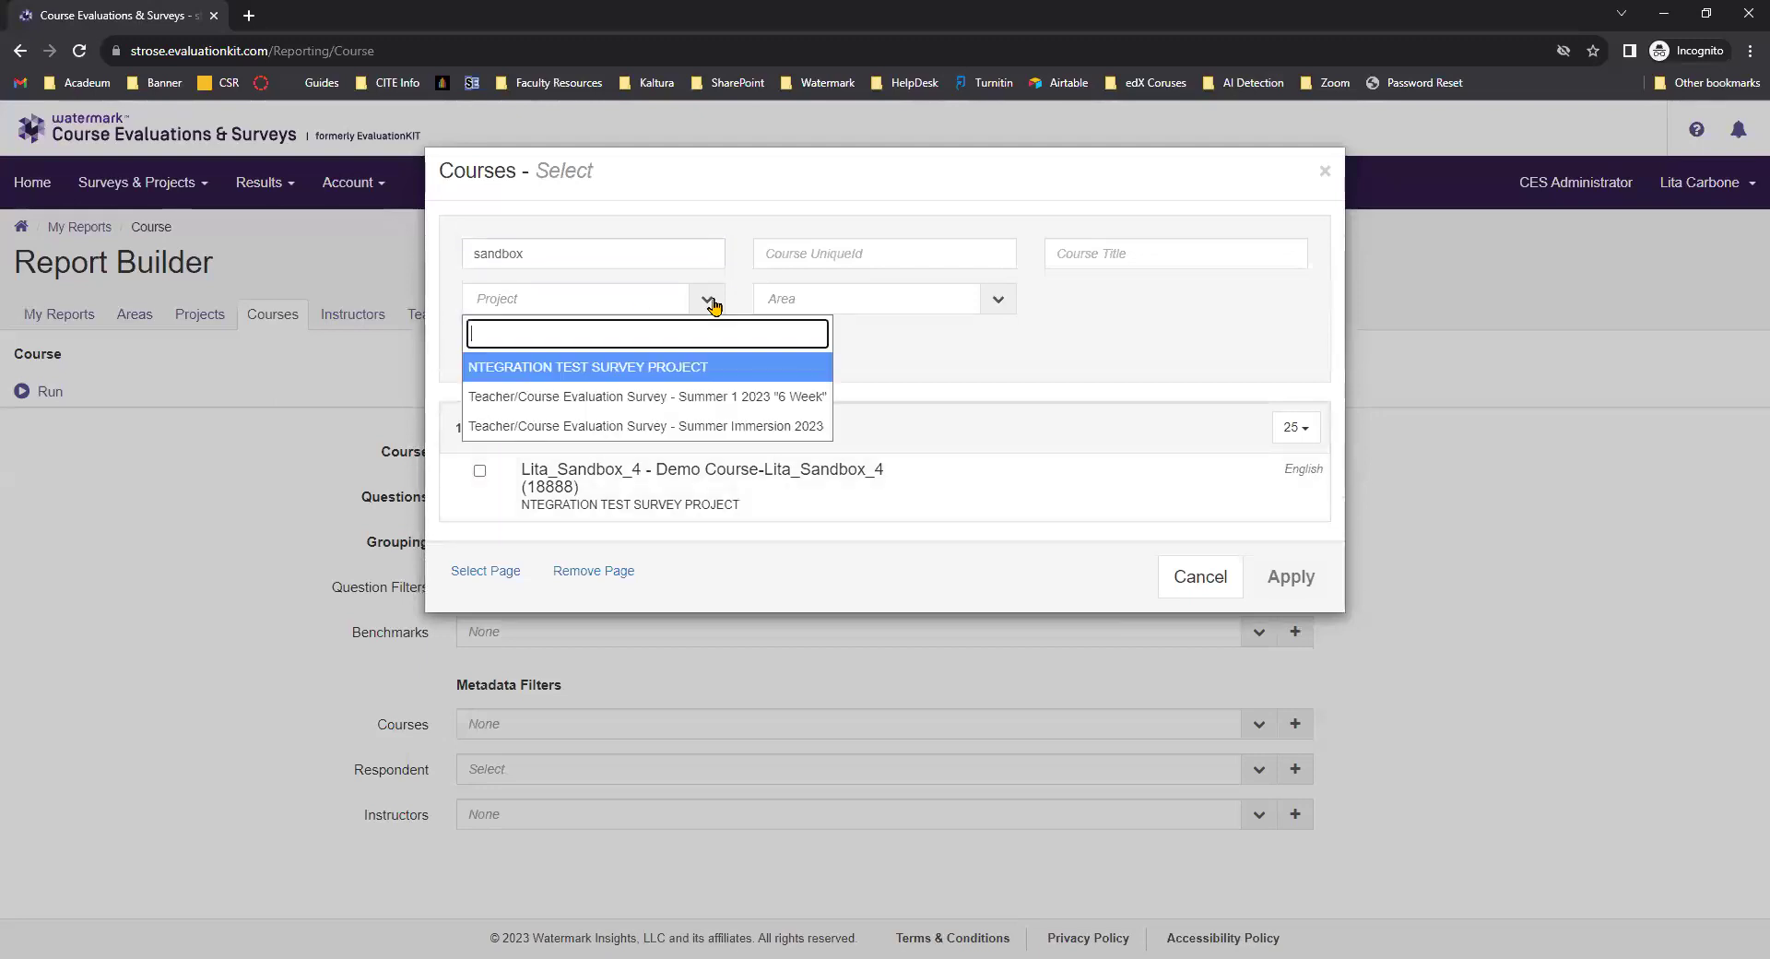
{"action": "left_click", "coordinate": [757, 403]}
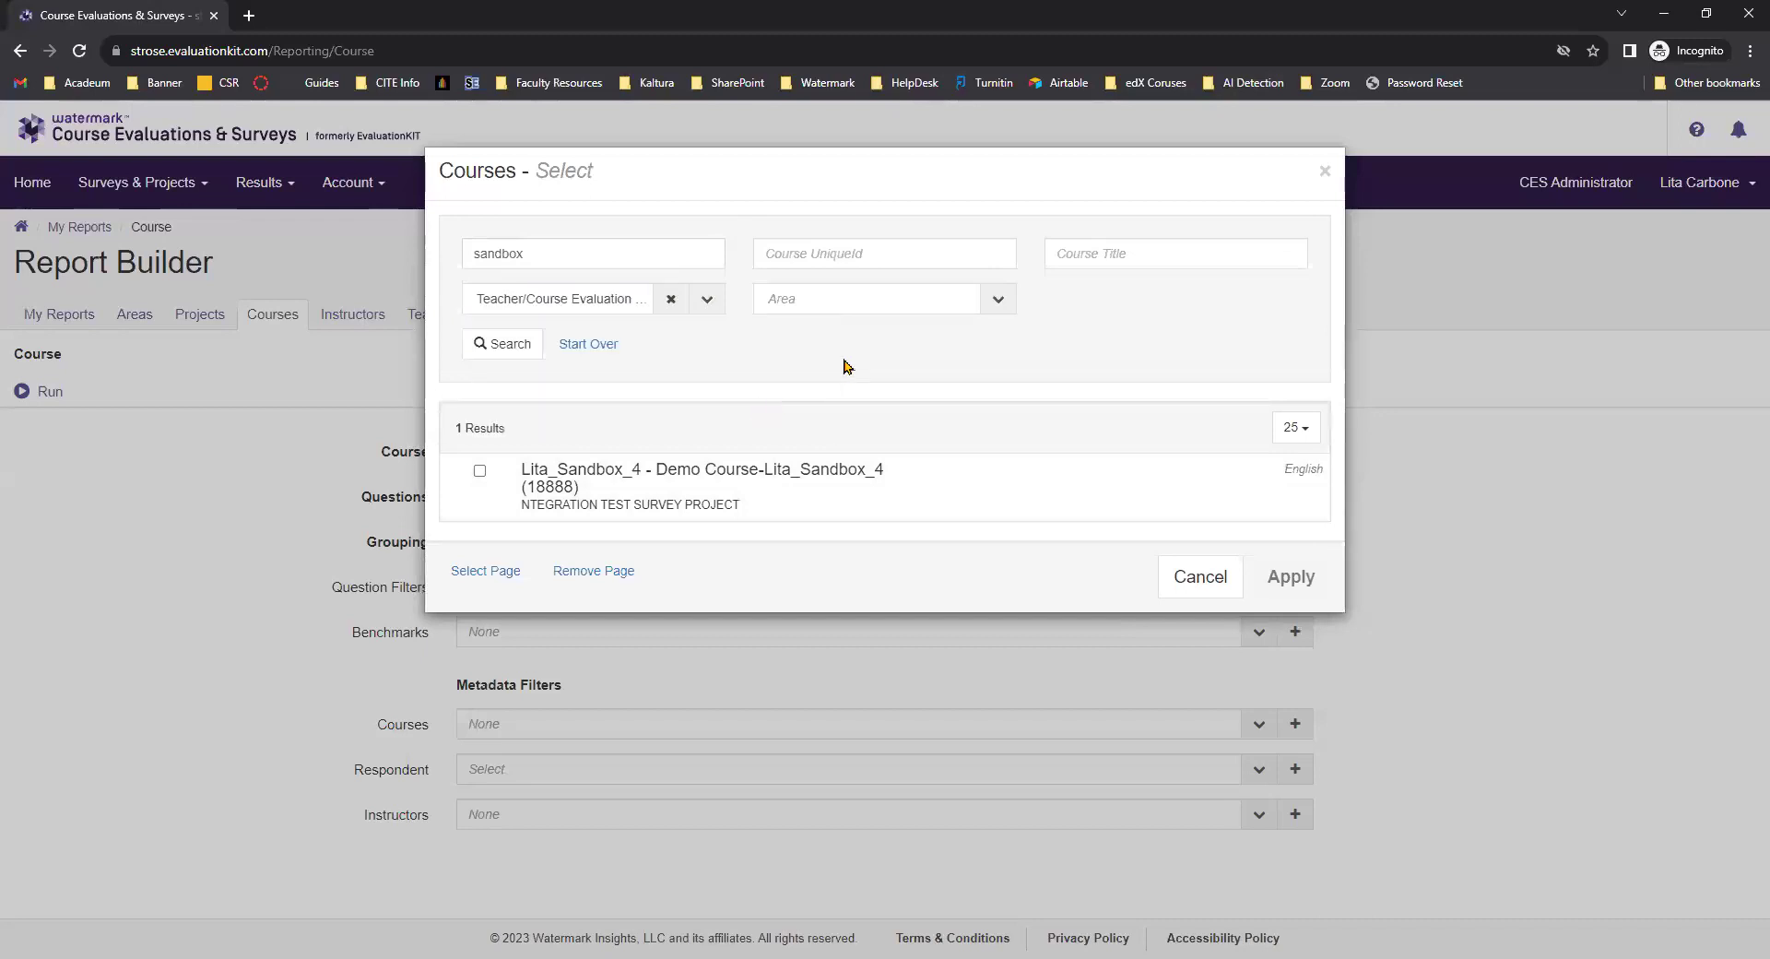
{"action": "left_click", "coordinate": [495, 346]}
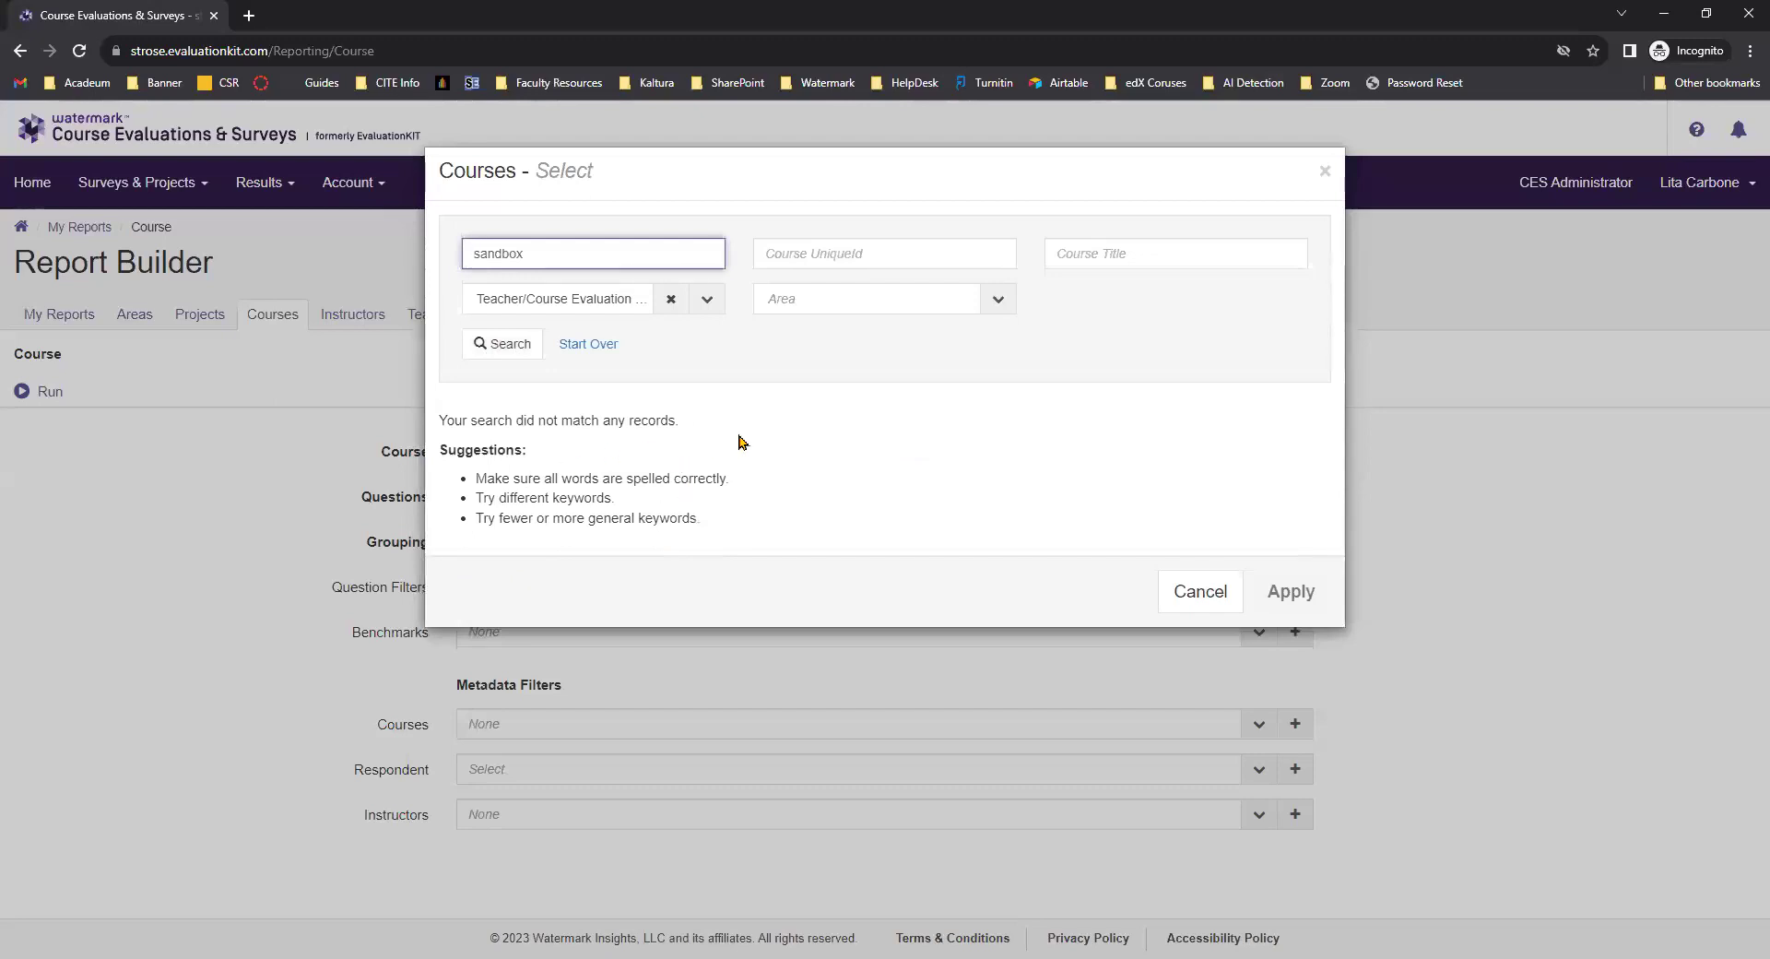
Search for courses with code "com" in Teacher/Course Evaluation Survey - Summer 1 2023 "6 Week", and close the course selection without applying any
{"action": "left_click", "coordinate": [670, 302]}
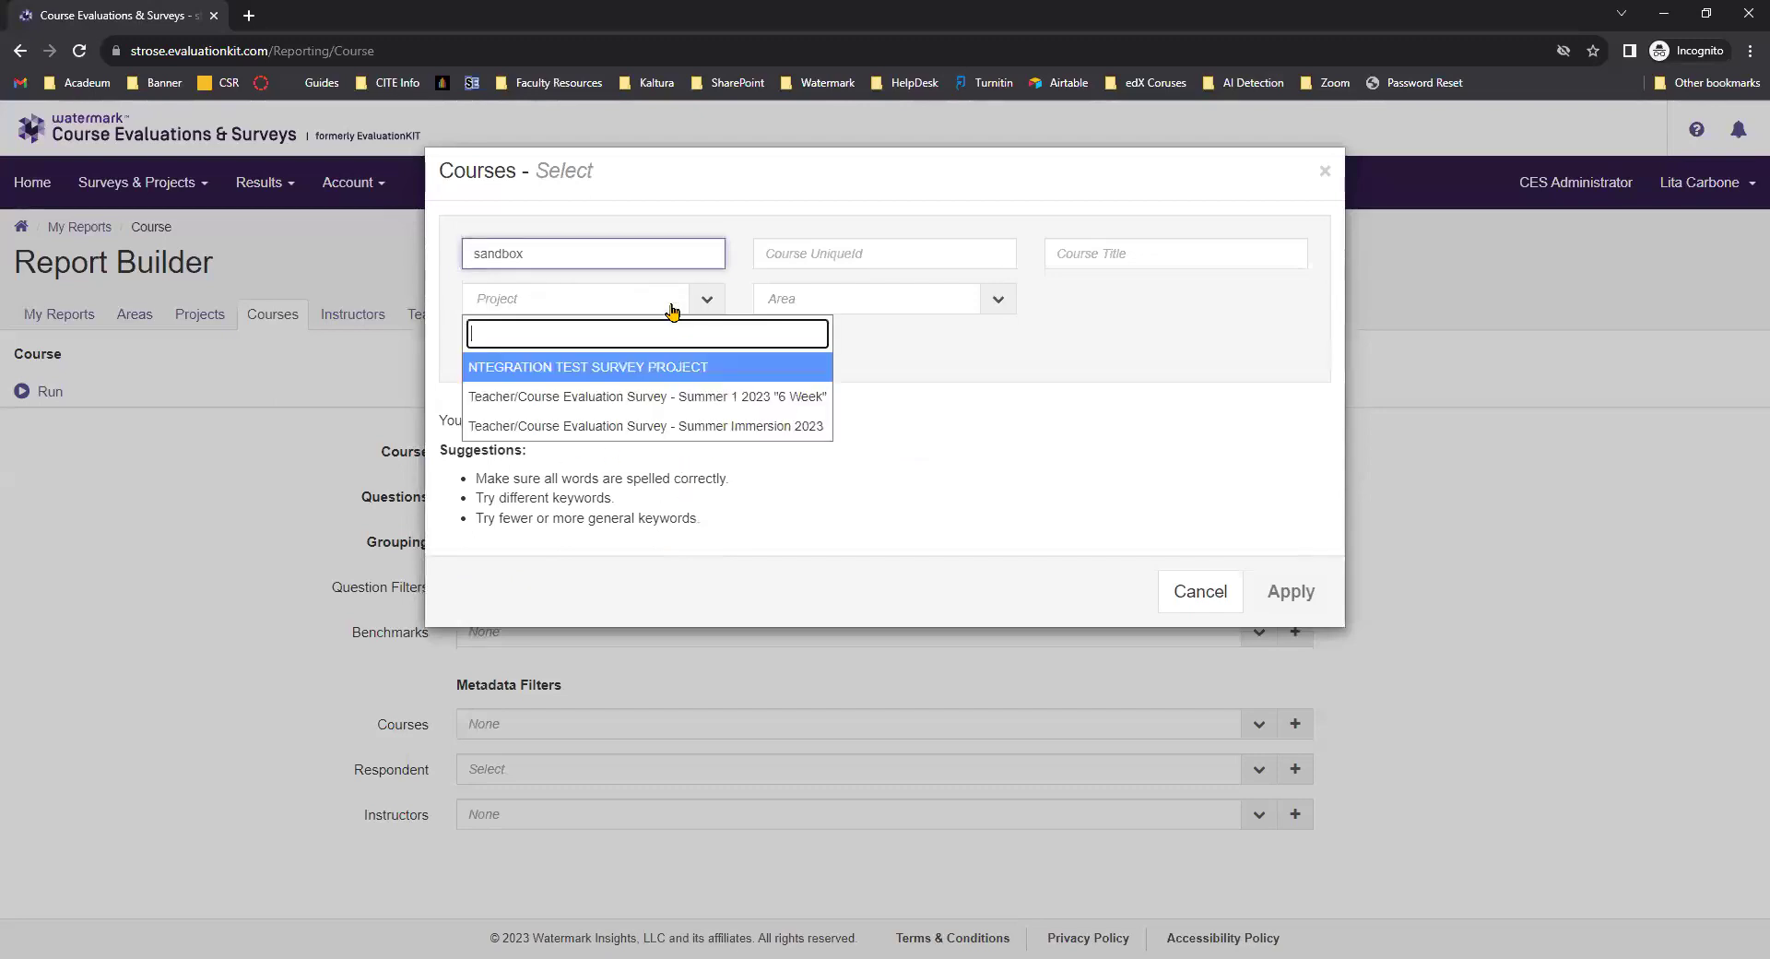
{"action": "double_click", "coordinate": [651, 258]}
{"action": "type", "text": "c"}
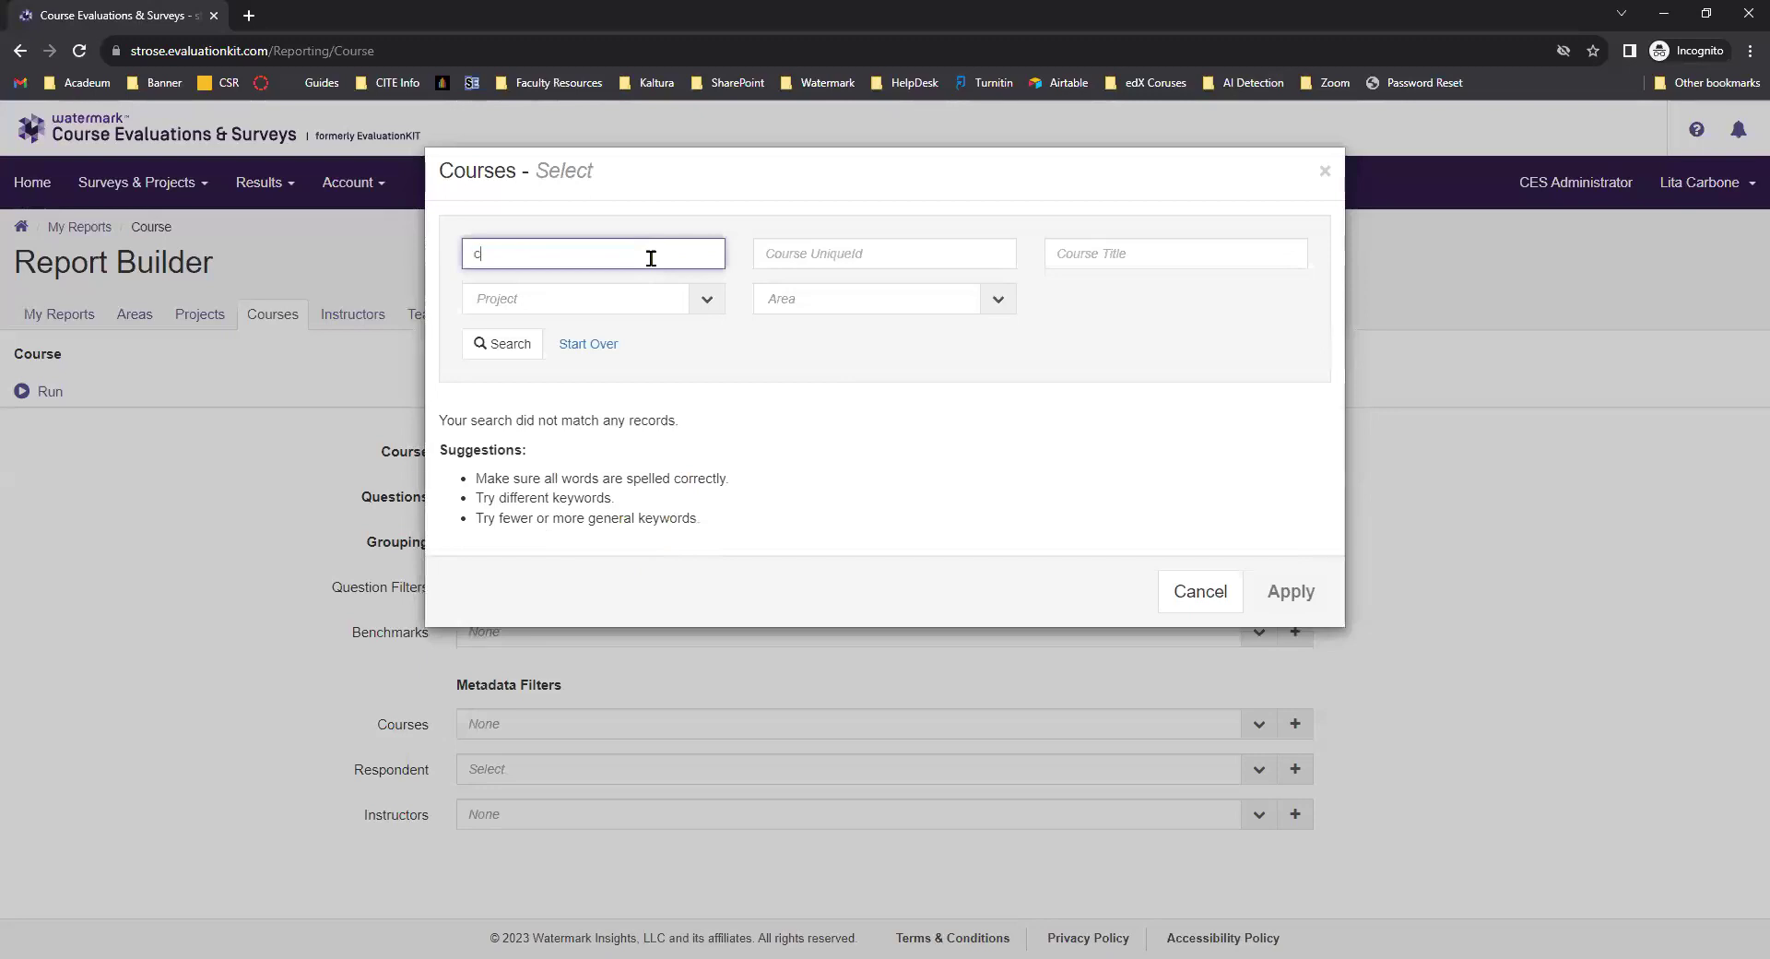
{"action": "type", "text": "om"}
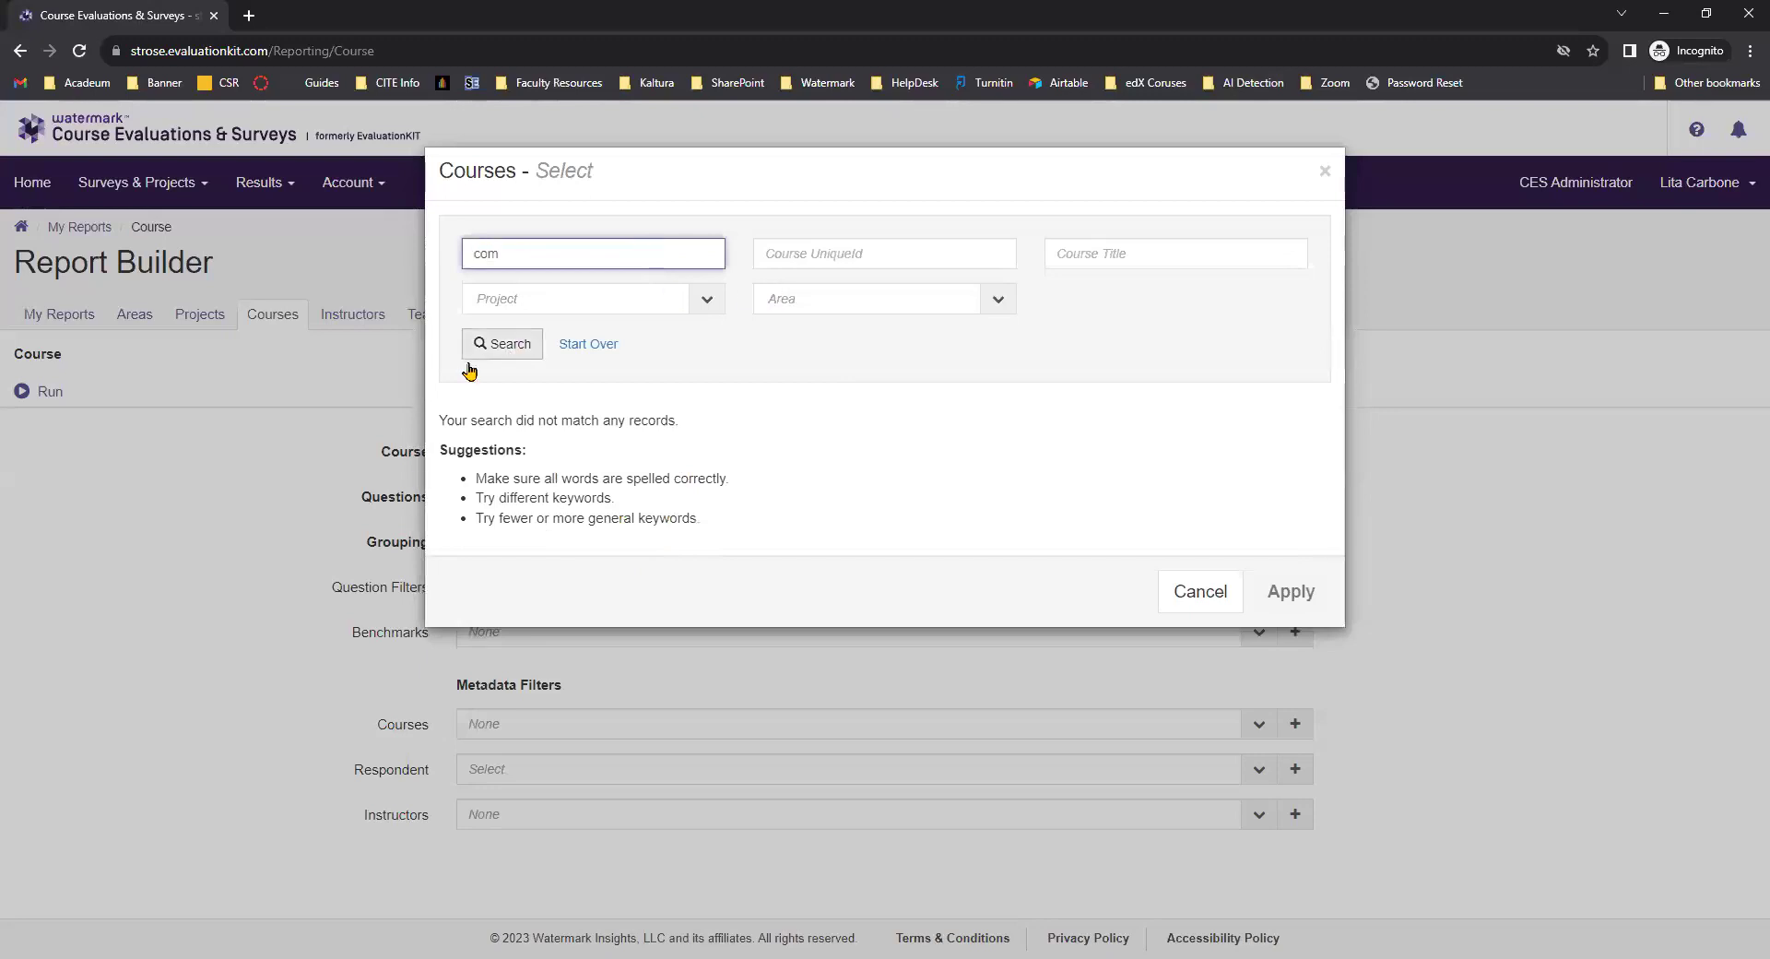
{"action": "left_click", "coordinate": [704, 299]}
{"action": "left_click", "coordinate": [758, 404]}
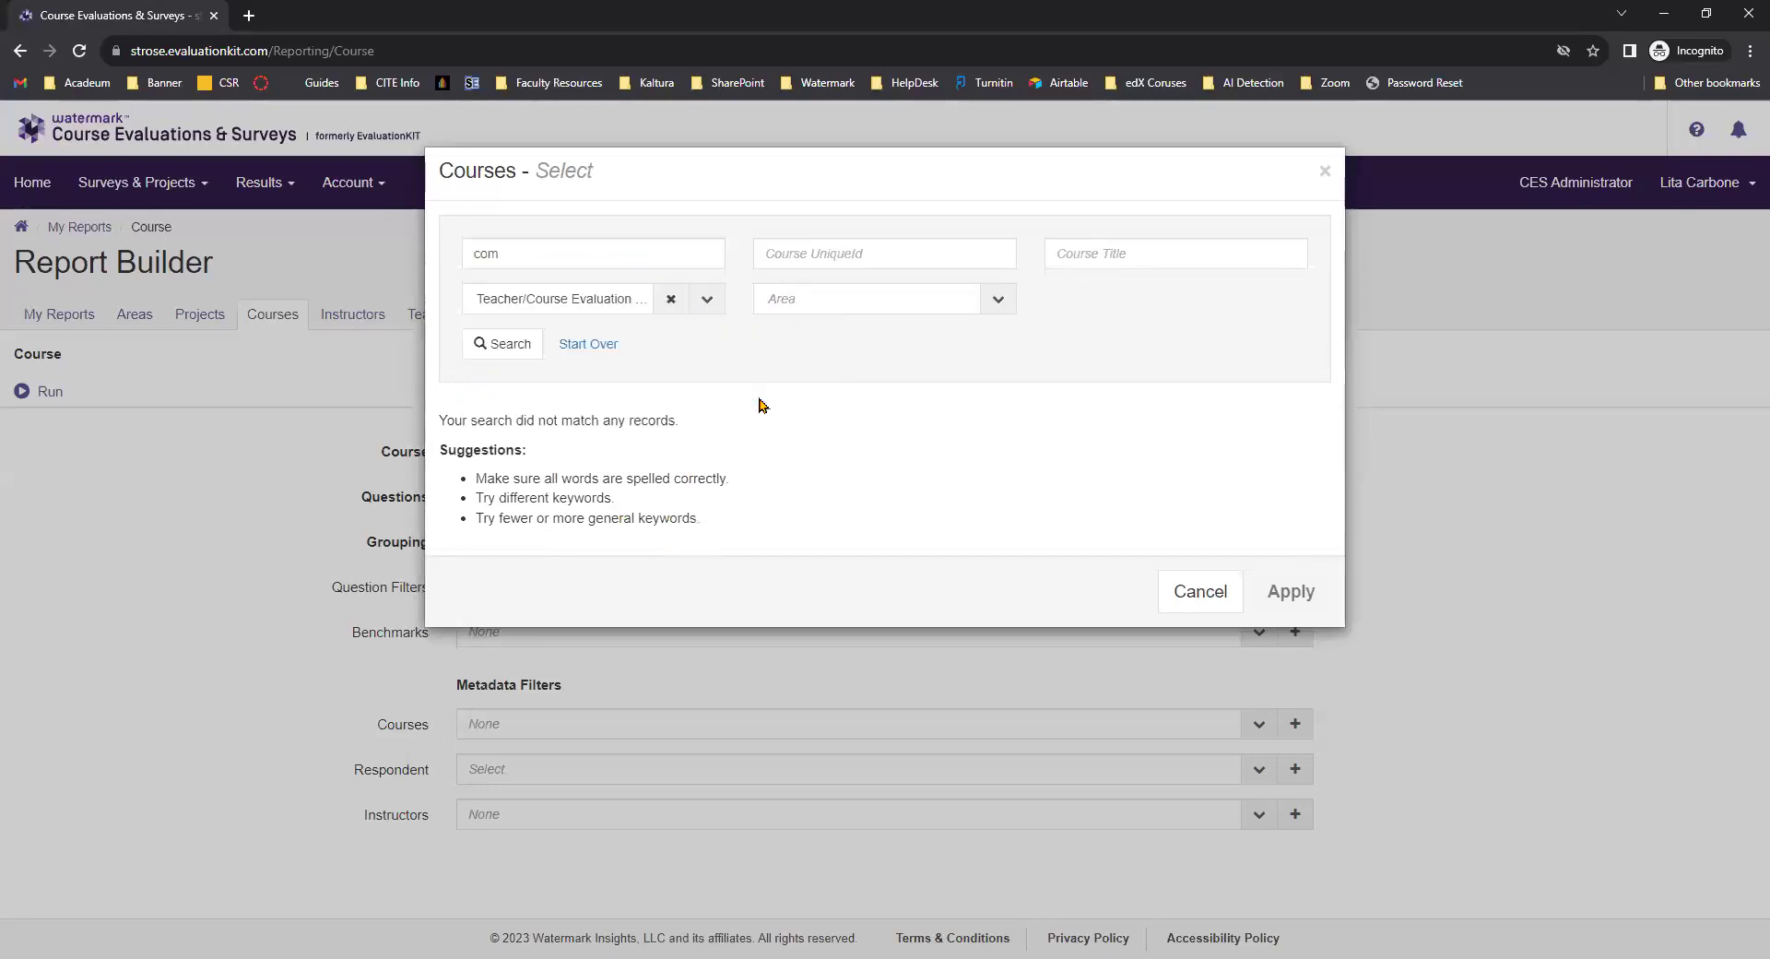
{"action": "left_click", "coordinate": [505, 343]}
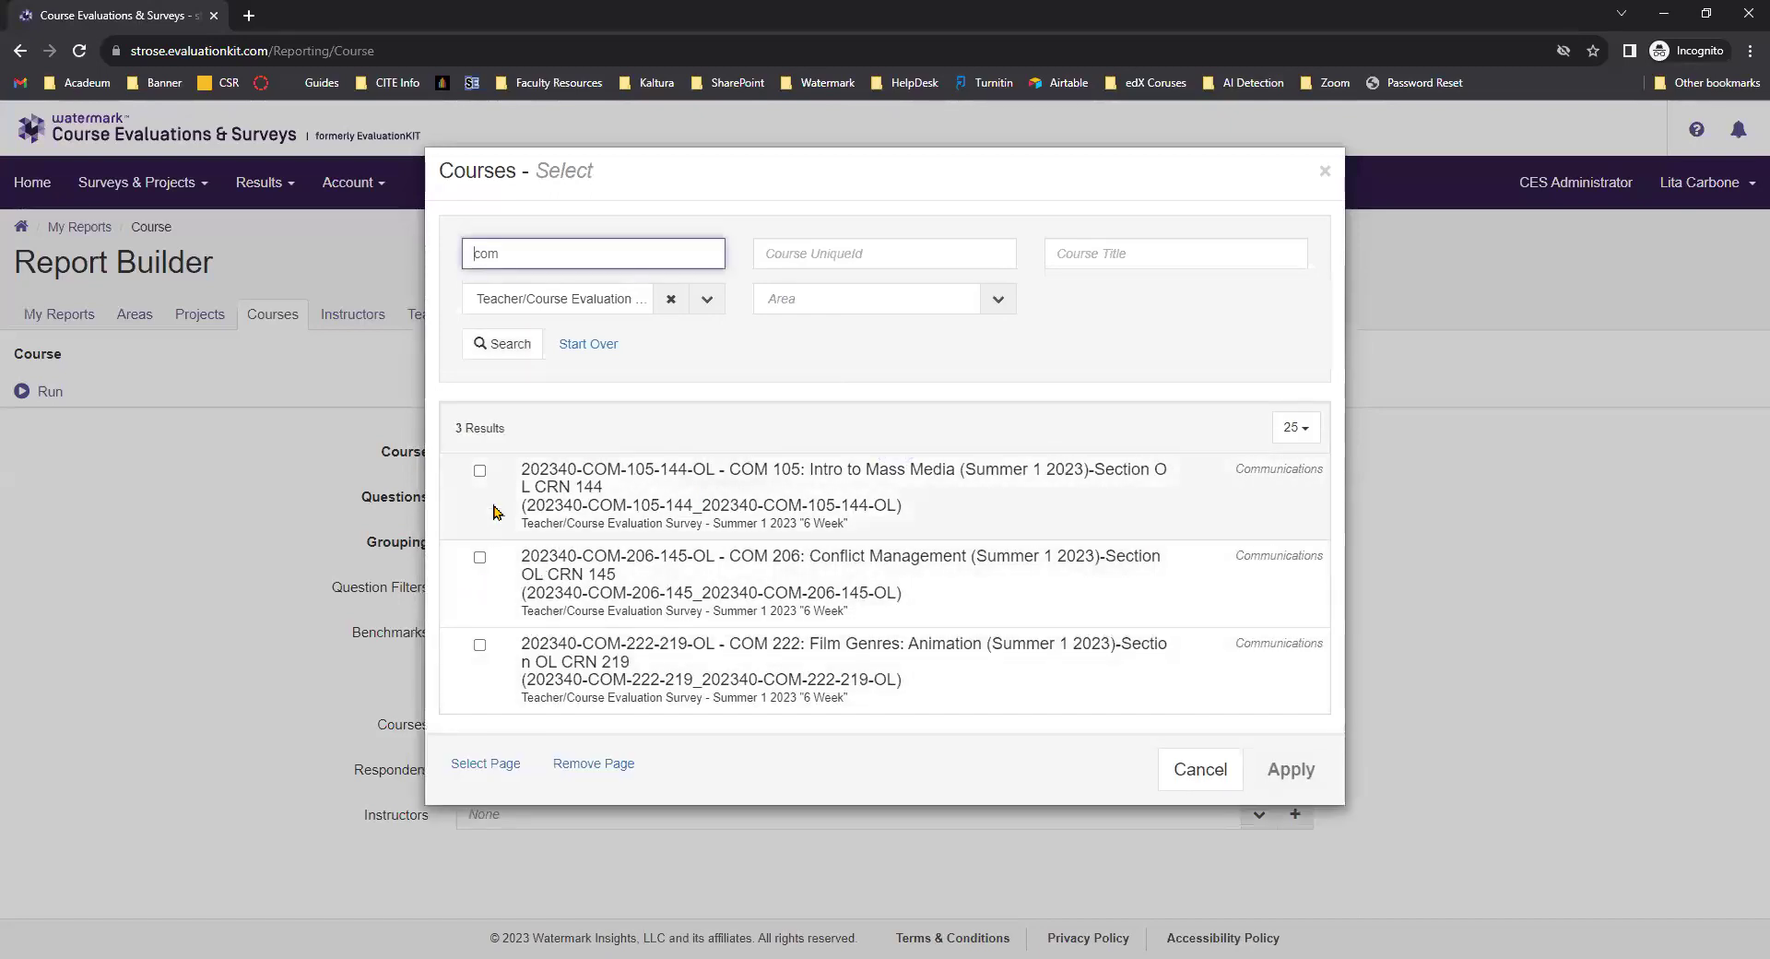
{"action": "left_click", "coordinate": [1202, 784]}
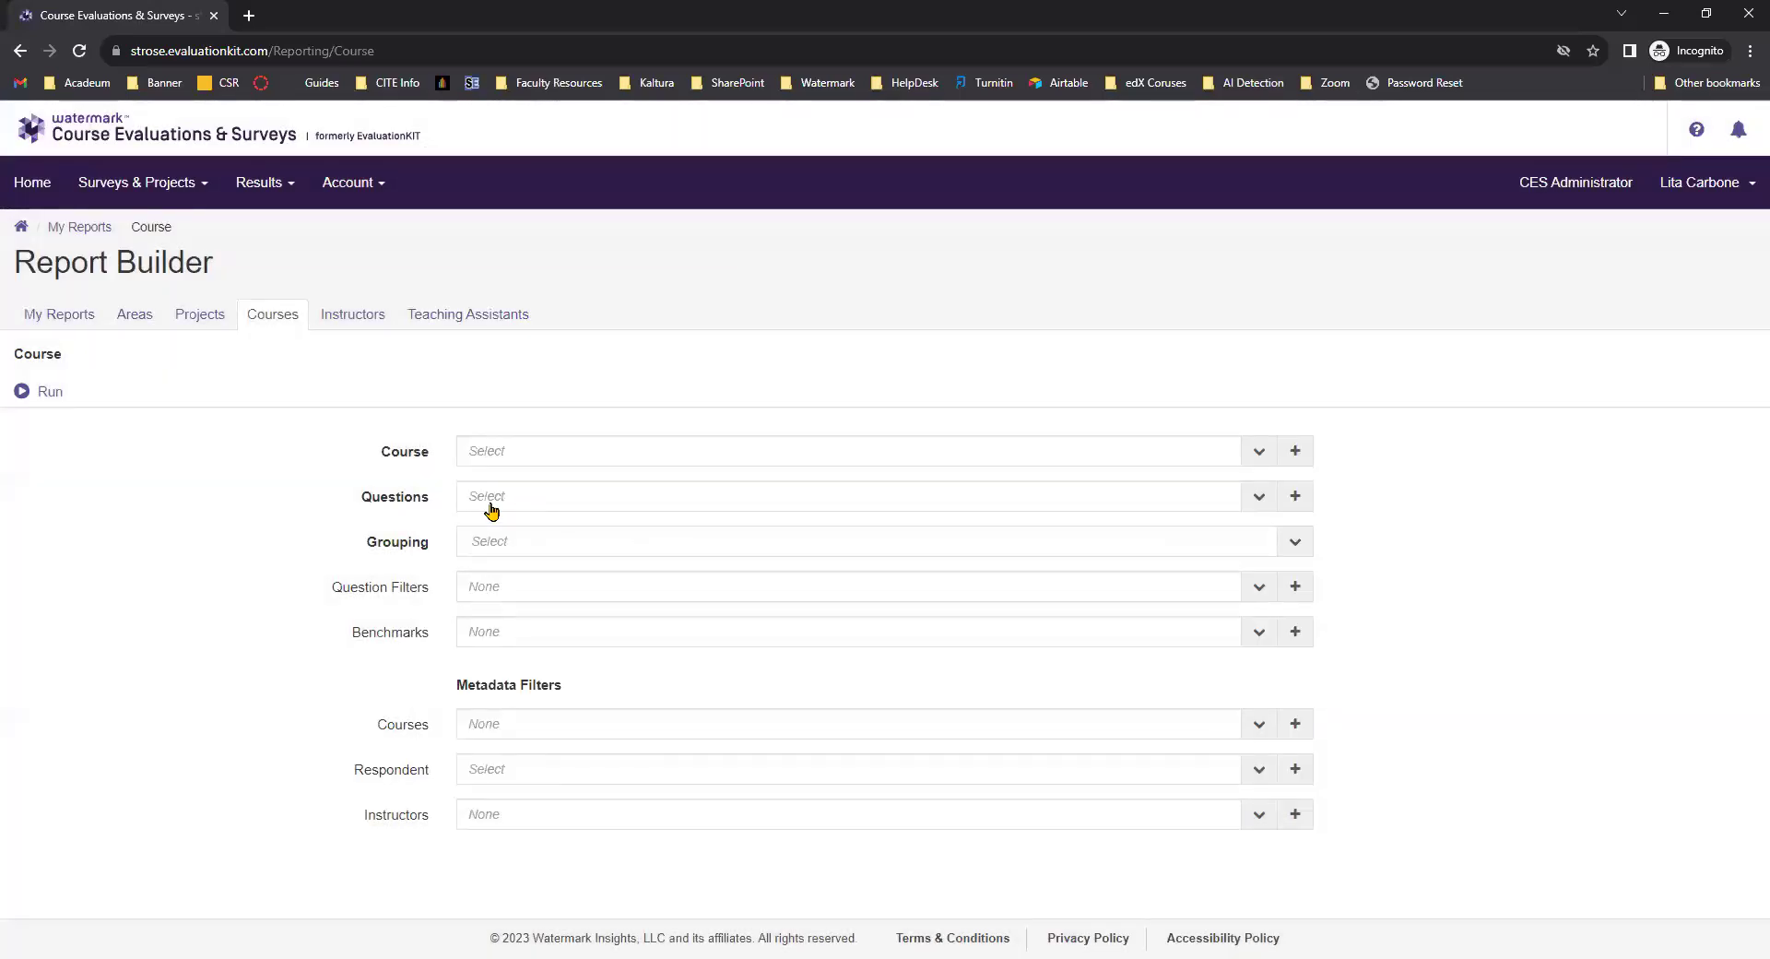
Try to open the course report's question selection and review its available Grouping options without choosing one
{"action": "left_click", "coordinate": [613, 510]}
{"action": "left_click", "coordinate": [1064, 163]}
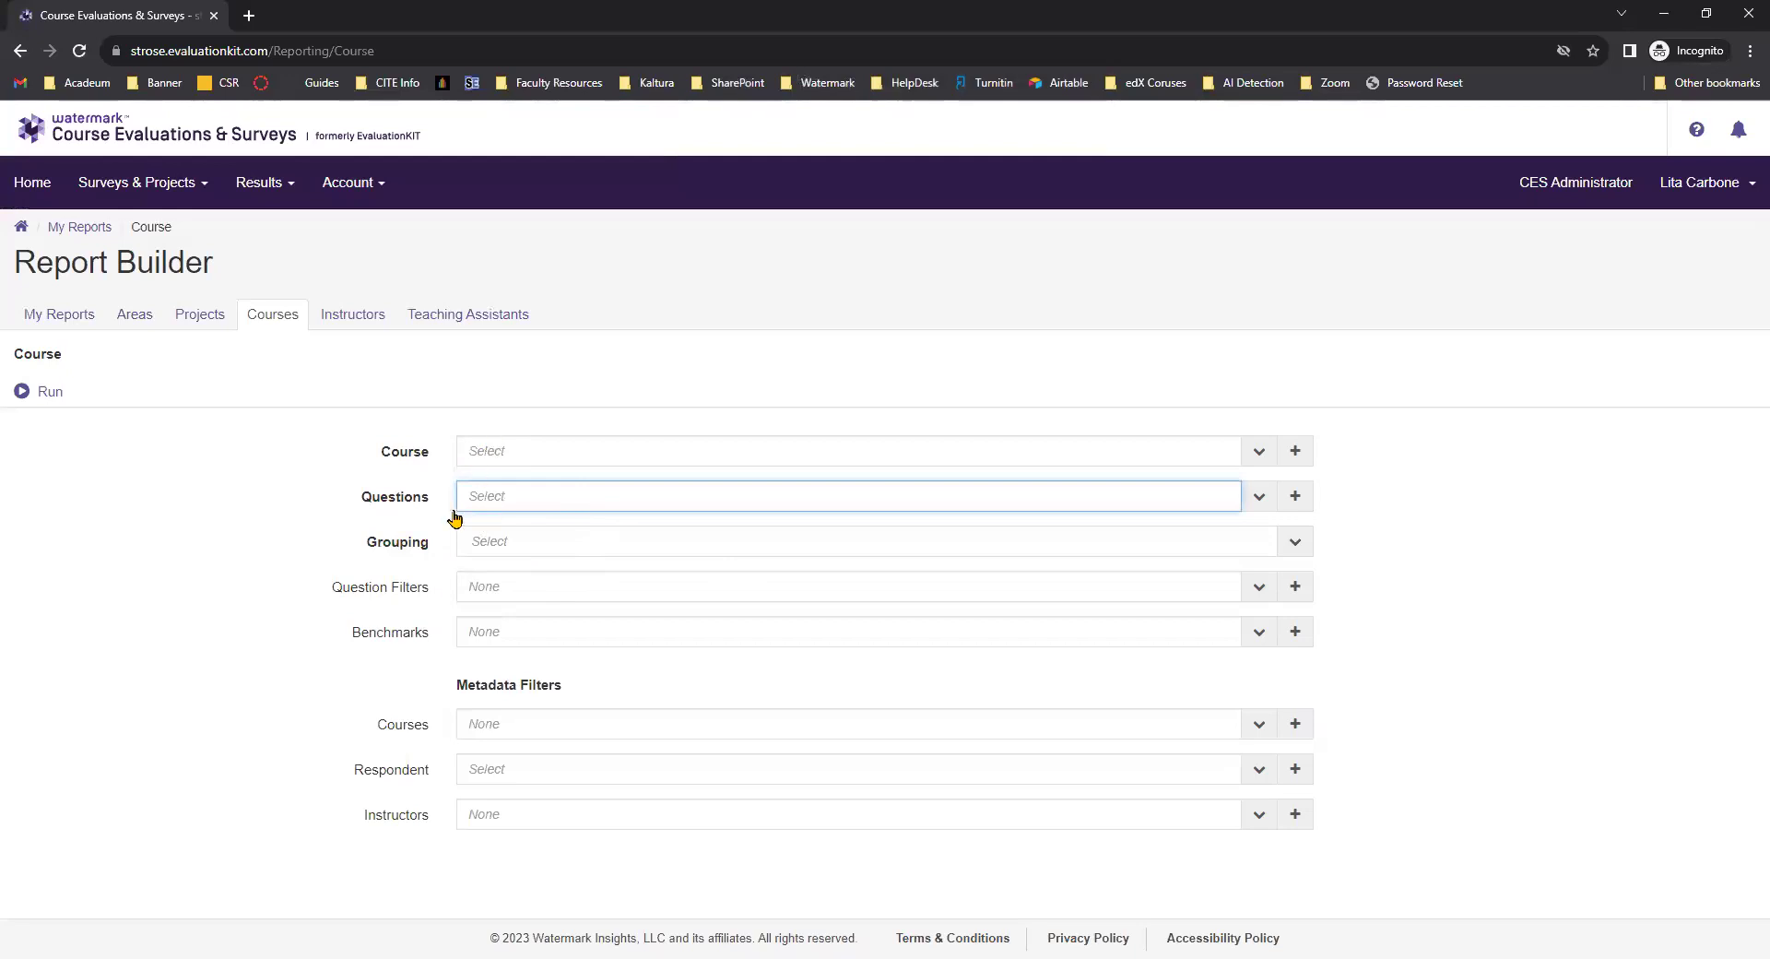
{"action": "left_click", "coordinate": [529, 551]}
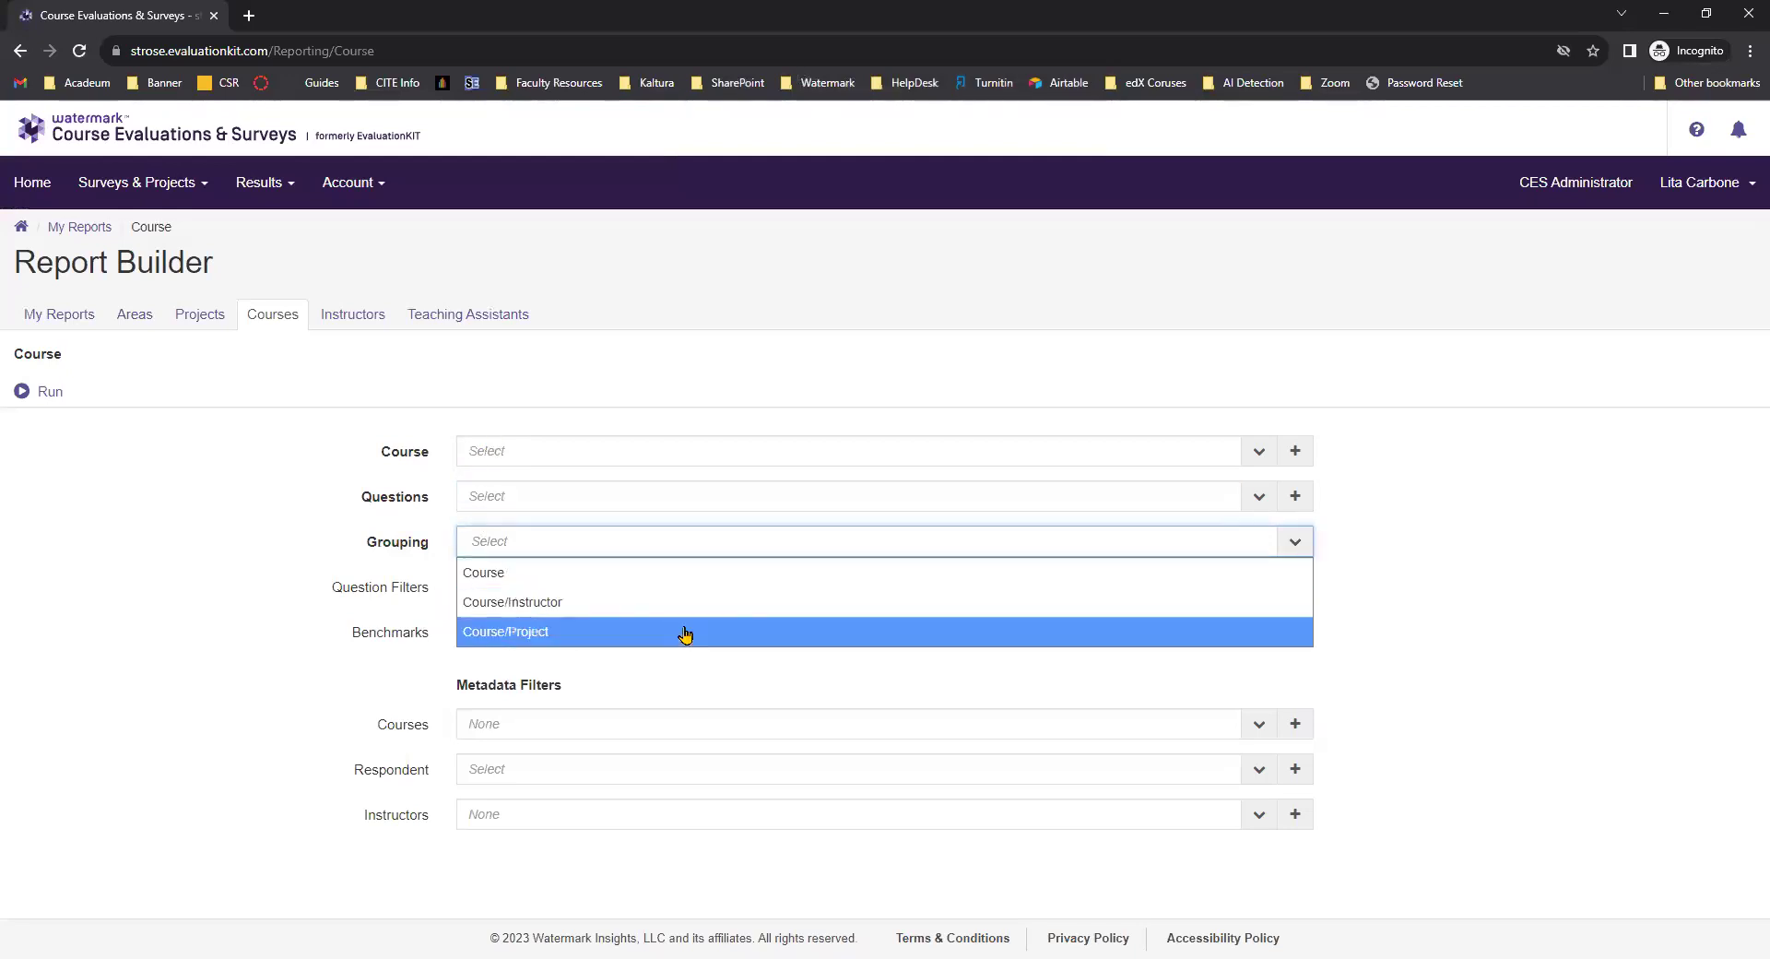
{"action": "left_click", "coordinate": [279, 483]}
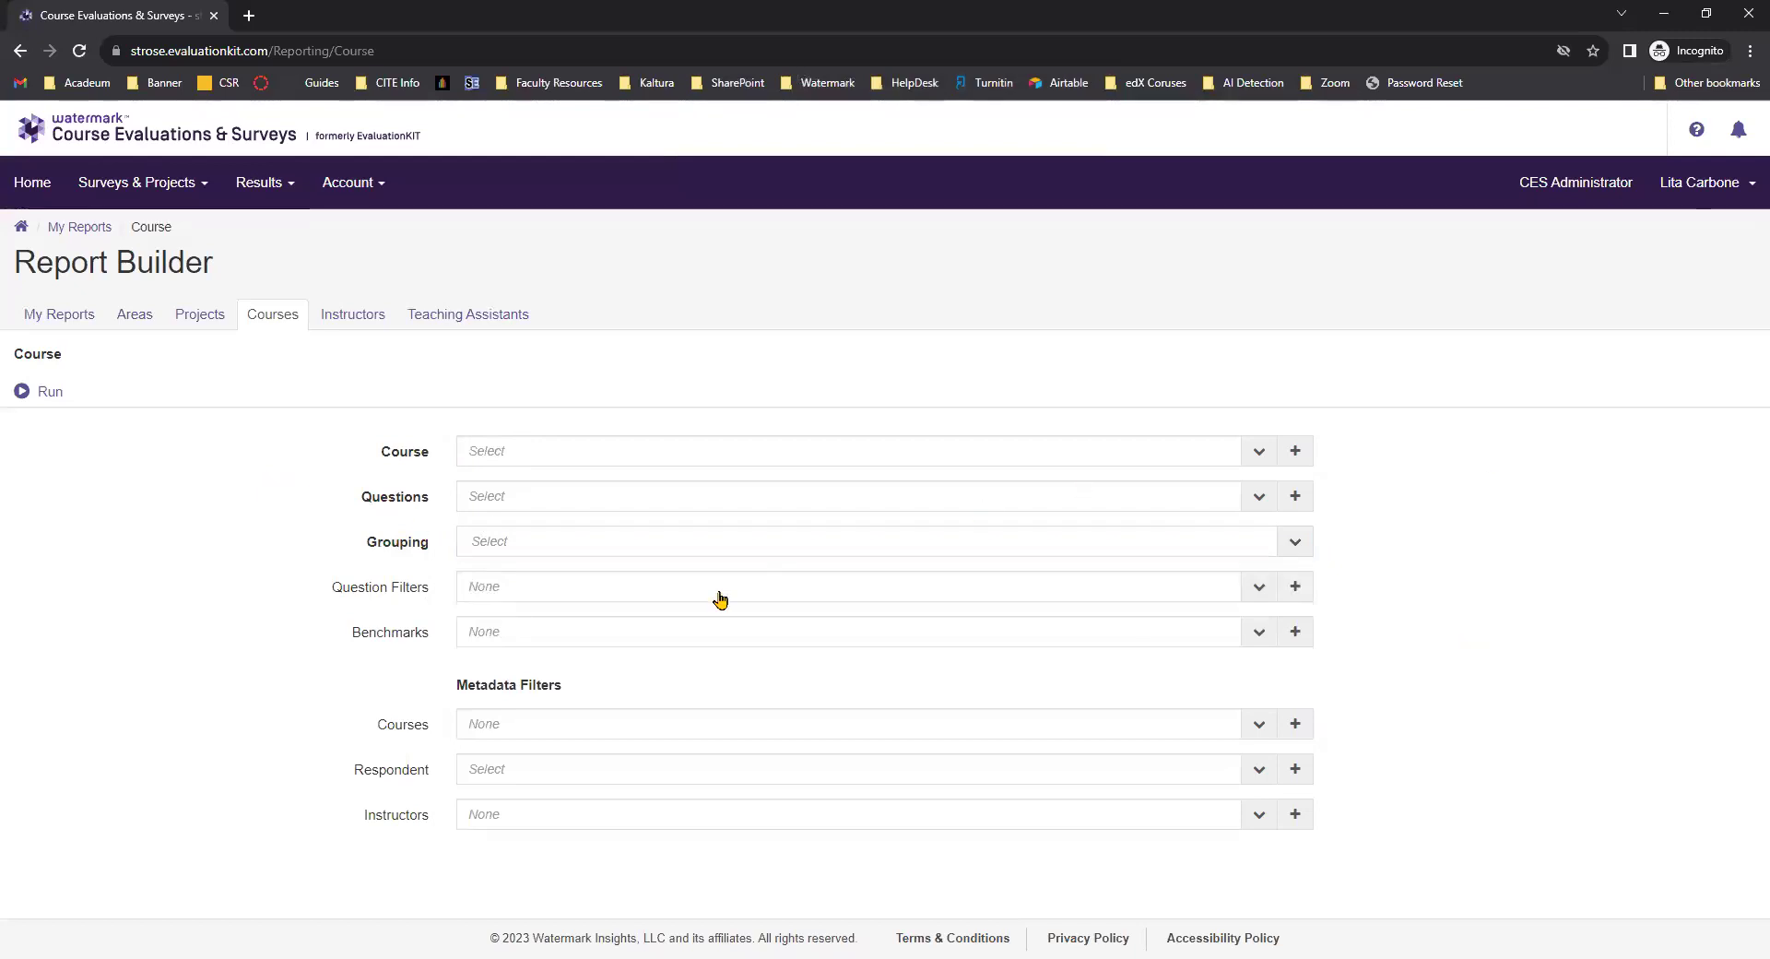
Start an instructor report, search for an instructor by last name within a Teacher/Course Evaluation Survey project, and cancel the selection
{"action": "left_click", "coordinate": [325, 325]}
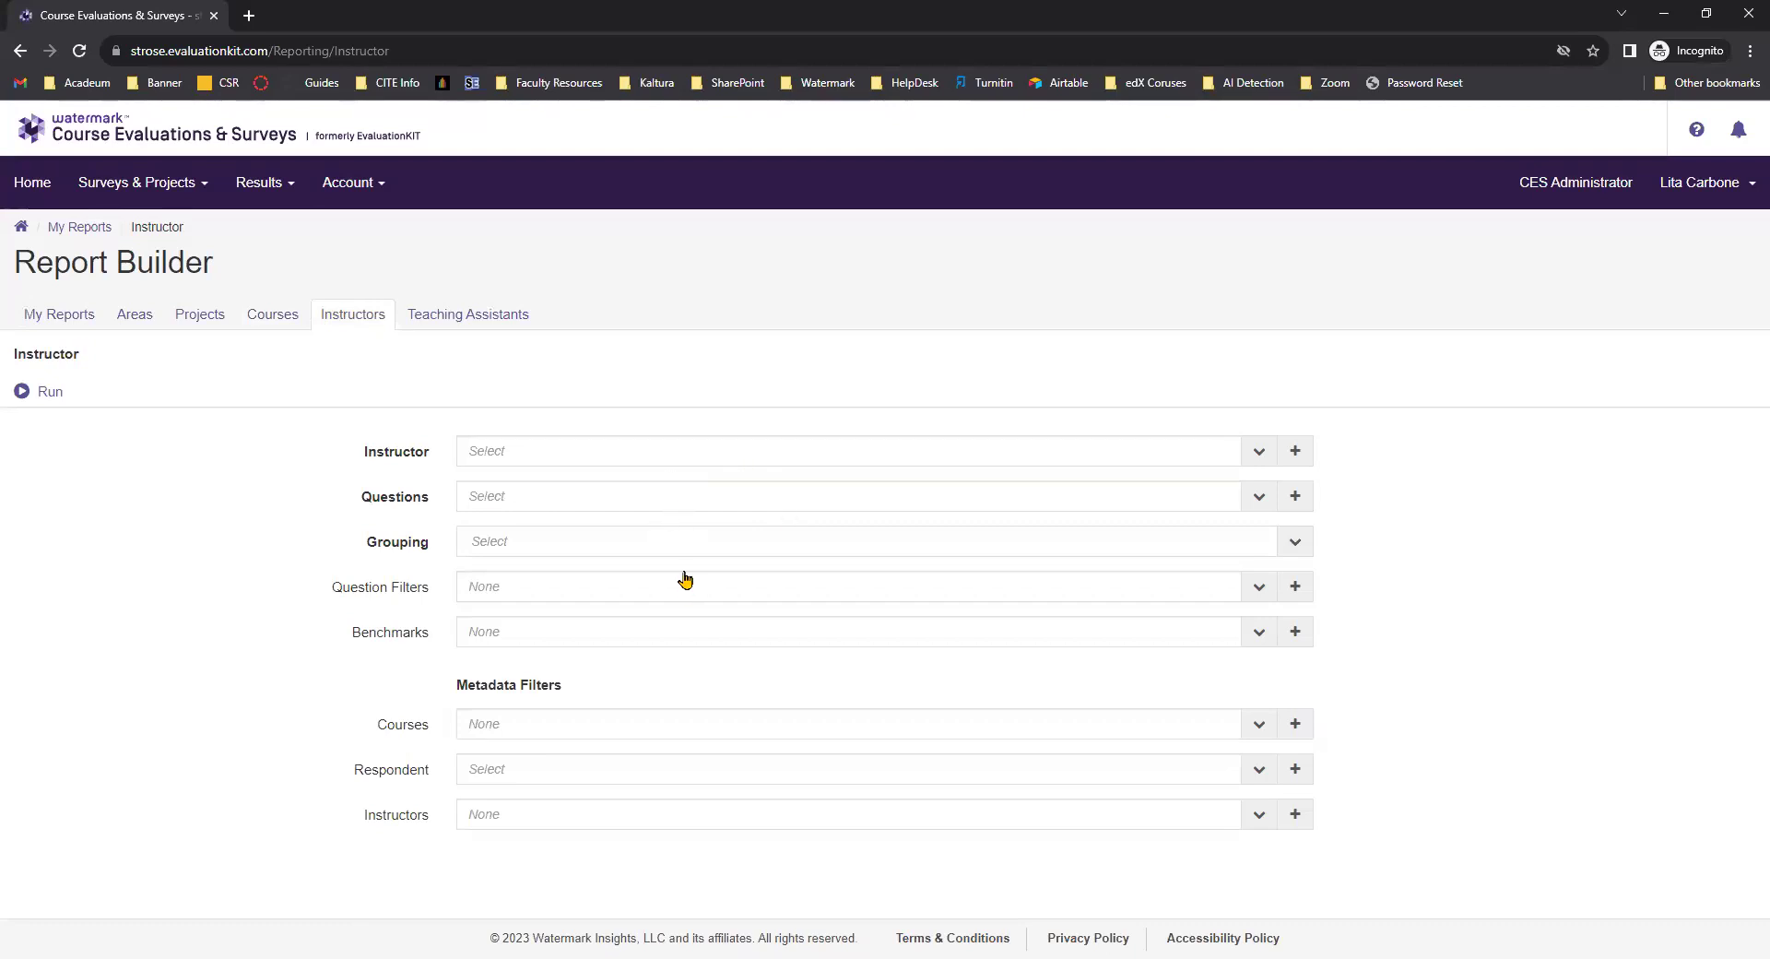
{"action": "left_click", "coordinate": [649, 451]}
{"action": "type", "text": "carbone"}
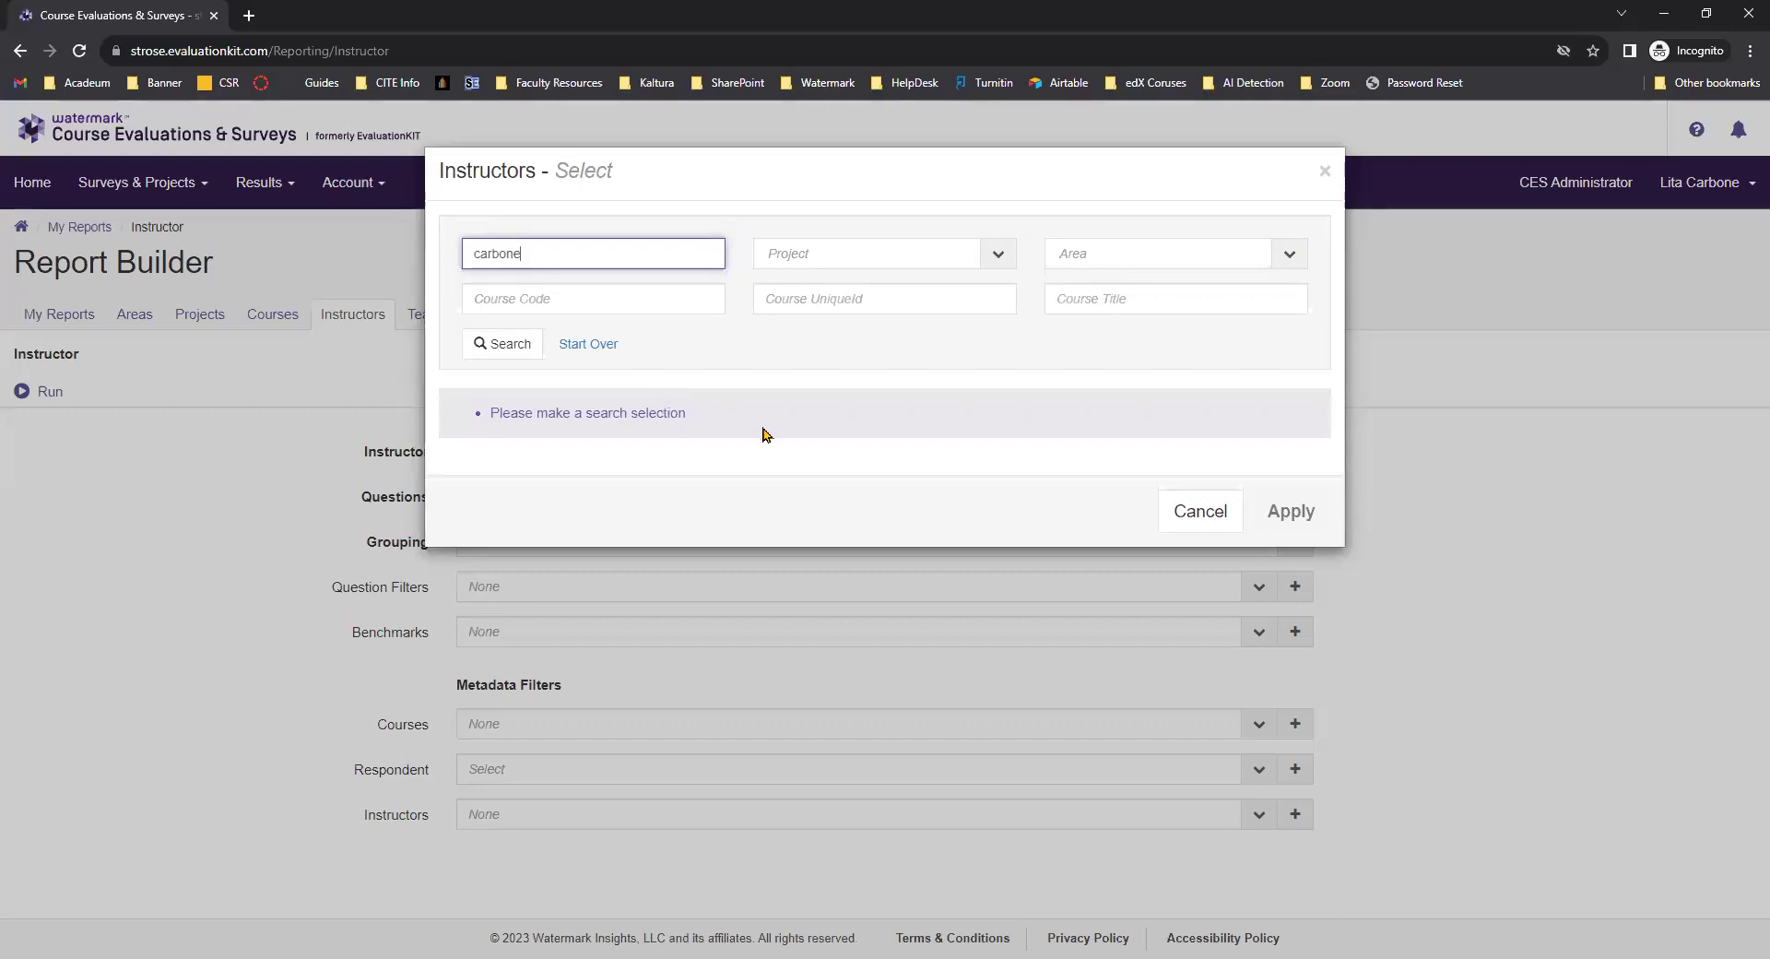
{"action": "left_click", "coordinate": [995, 260]}
{"action": "left_click", "coordinate": [1039, 366]}
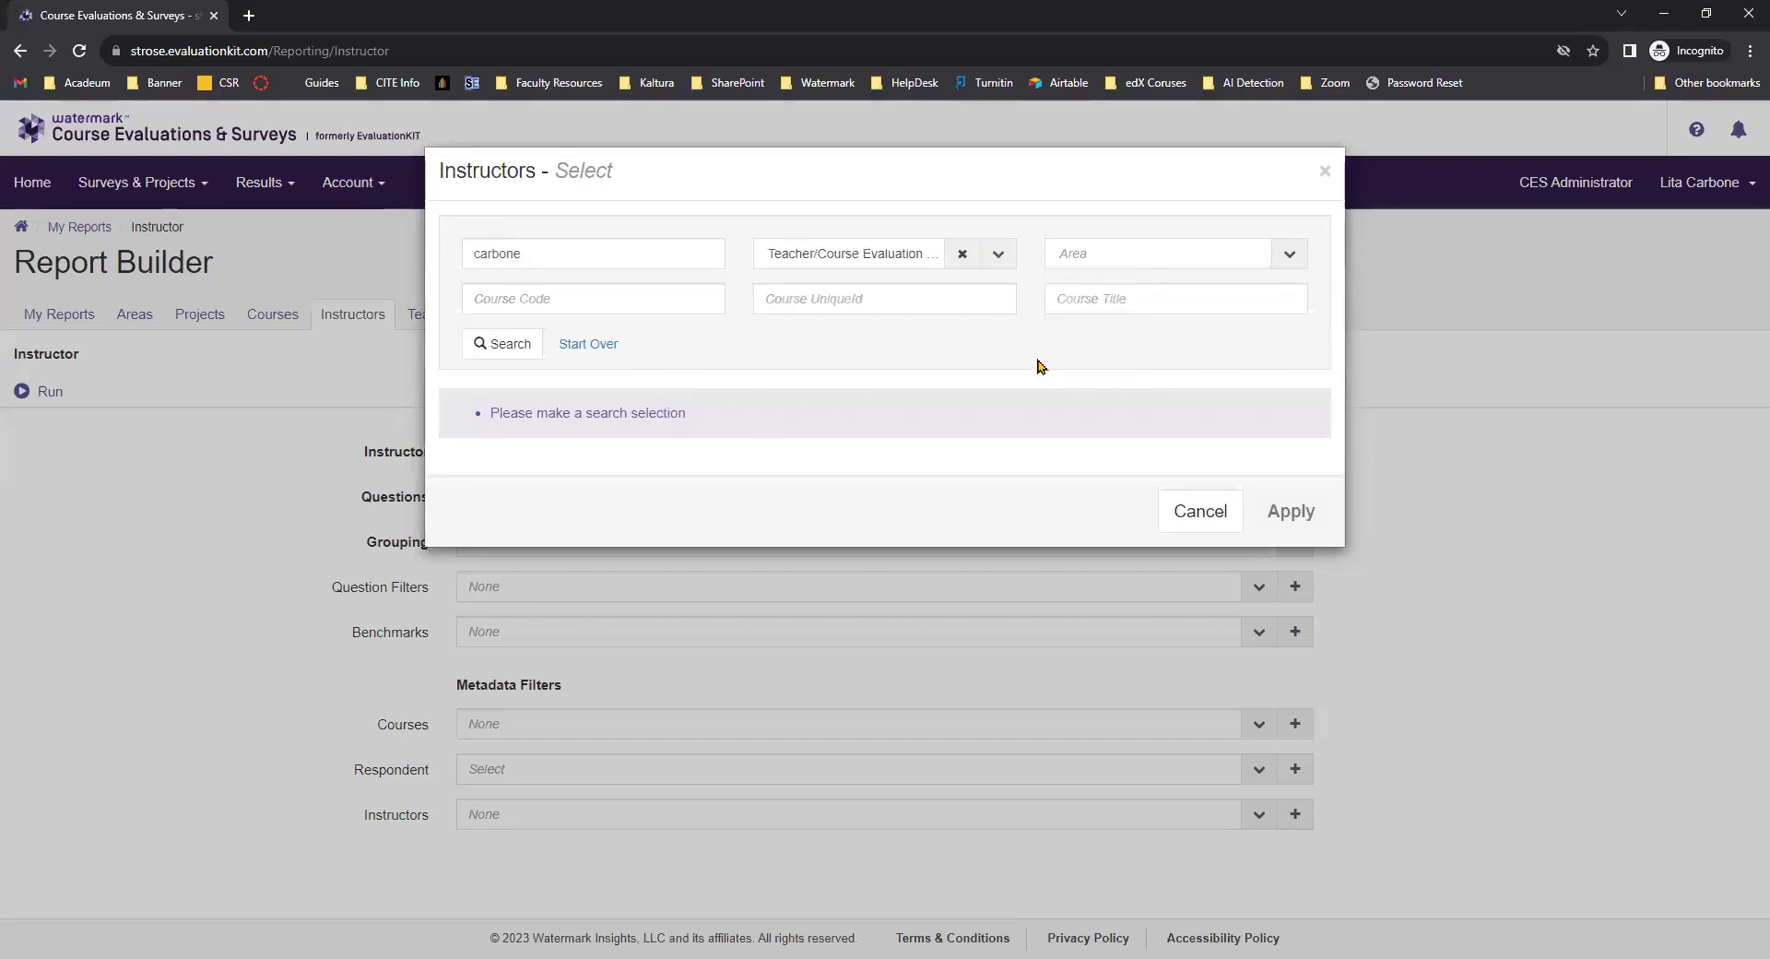
{"action": "left_click", "coordinate": [476, 345]}
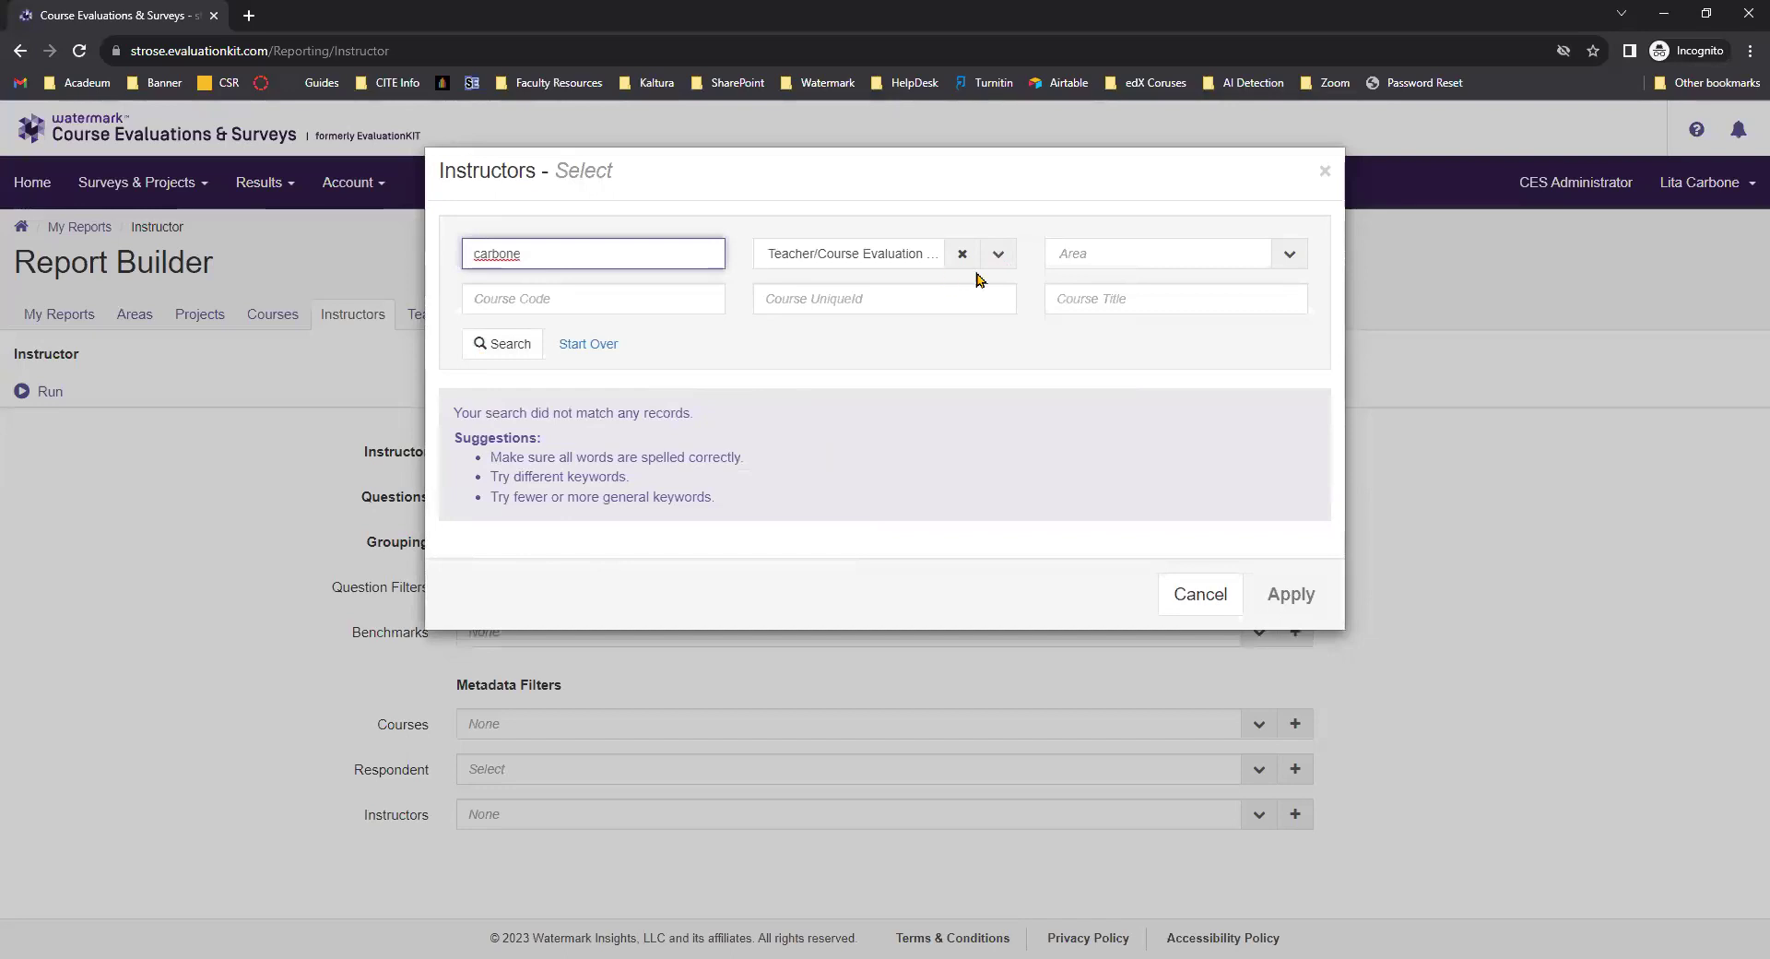
{"action": "left_click", "coordinate": [1216, 608]}
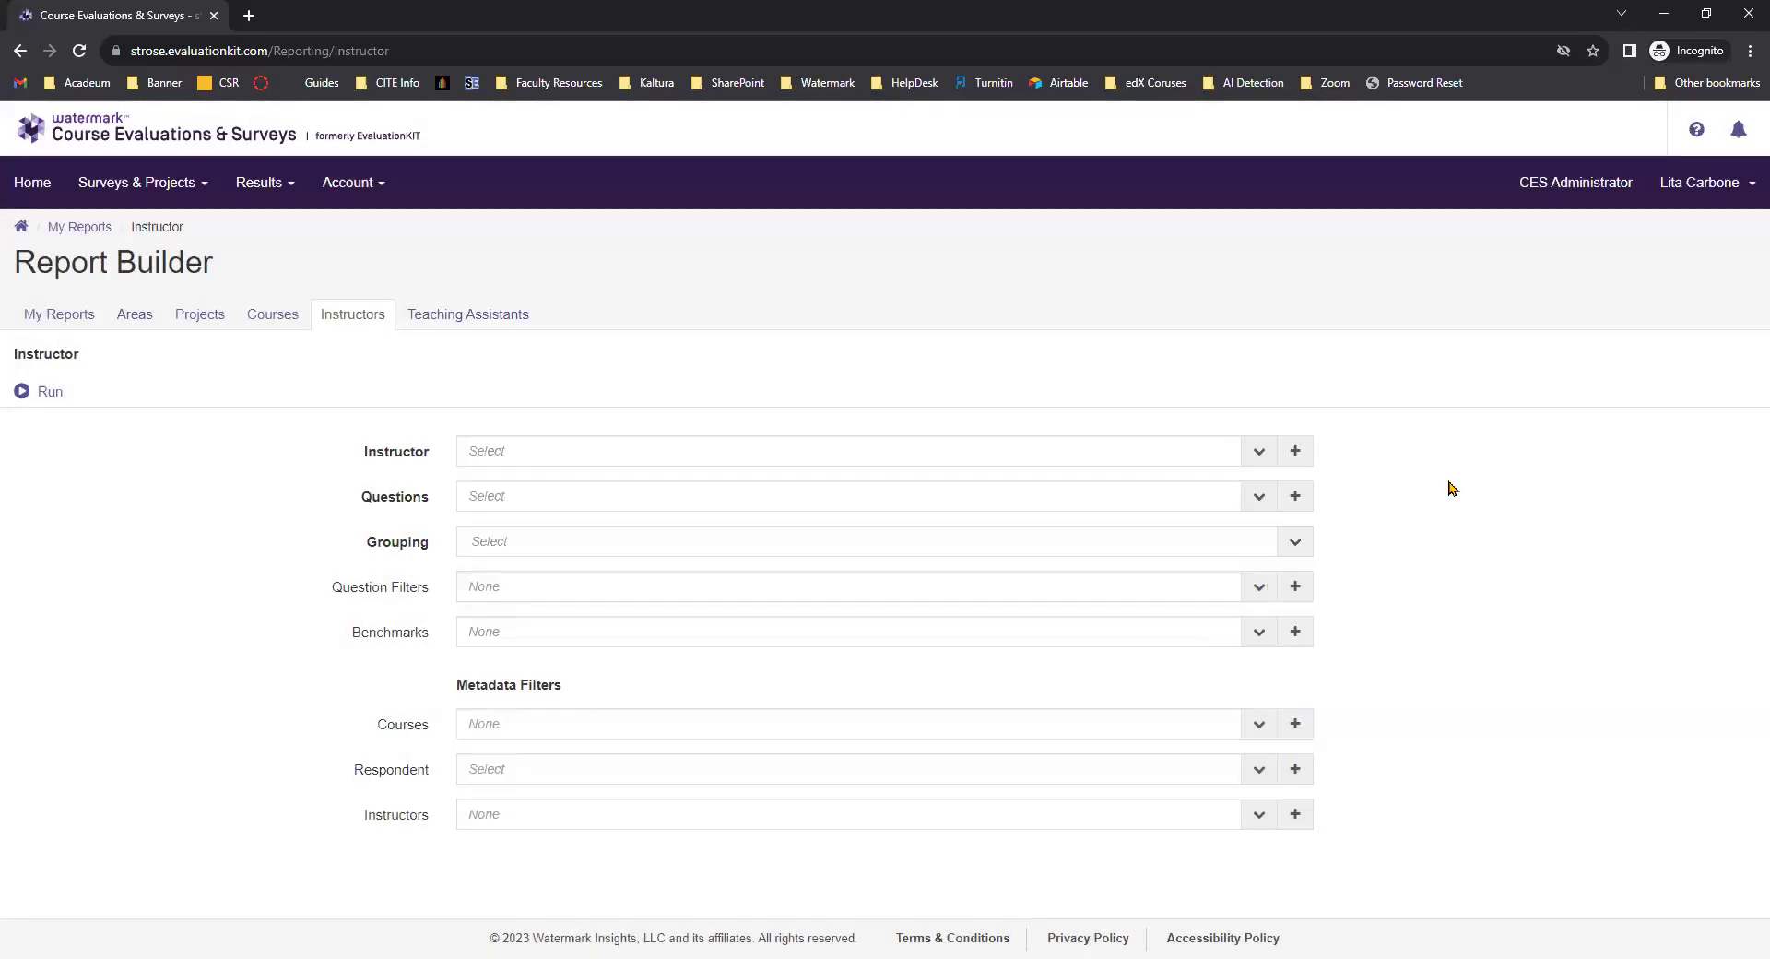
Open the saved Instructor - Report grouped by Instructor/Project/Course and view its list of shared users
{"action": "left_click", "coordinate": [66, 323]}
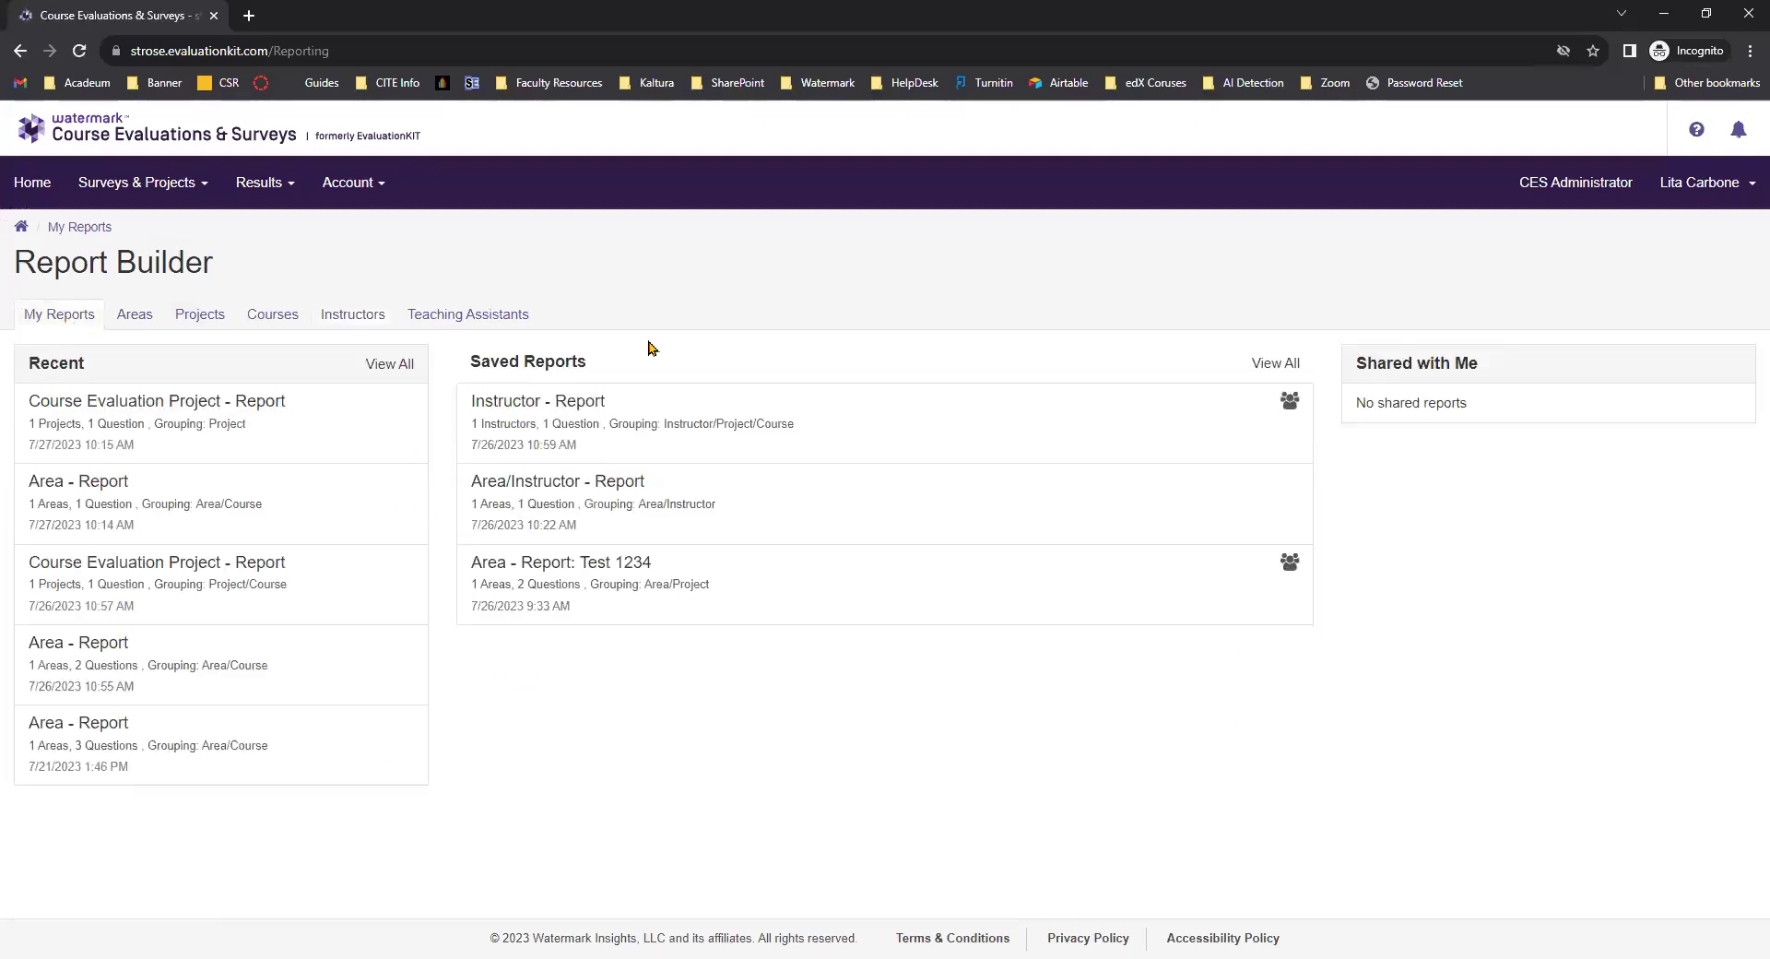
{"action": "left_click", "coordinate": [659, 415]}
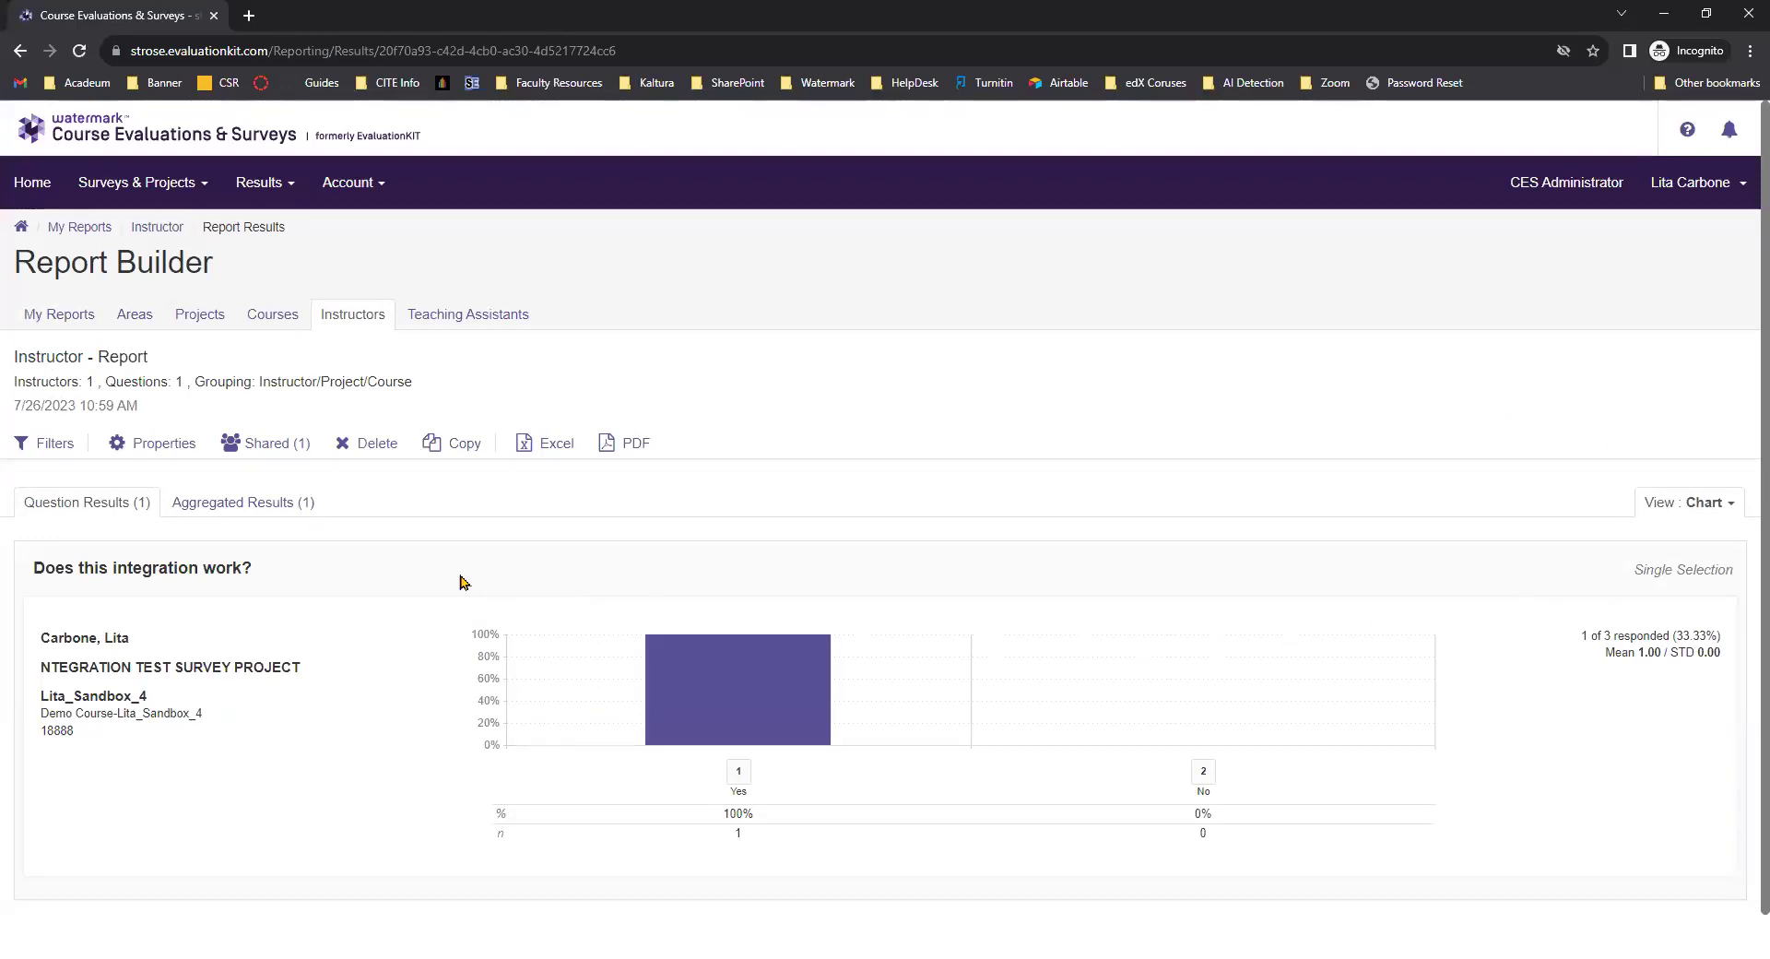
{"action": "left_click", "coordinate": [242, 444]}
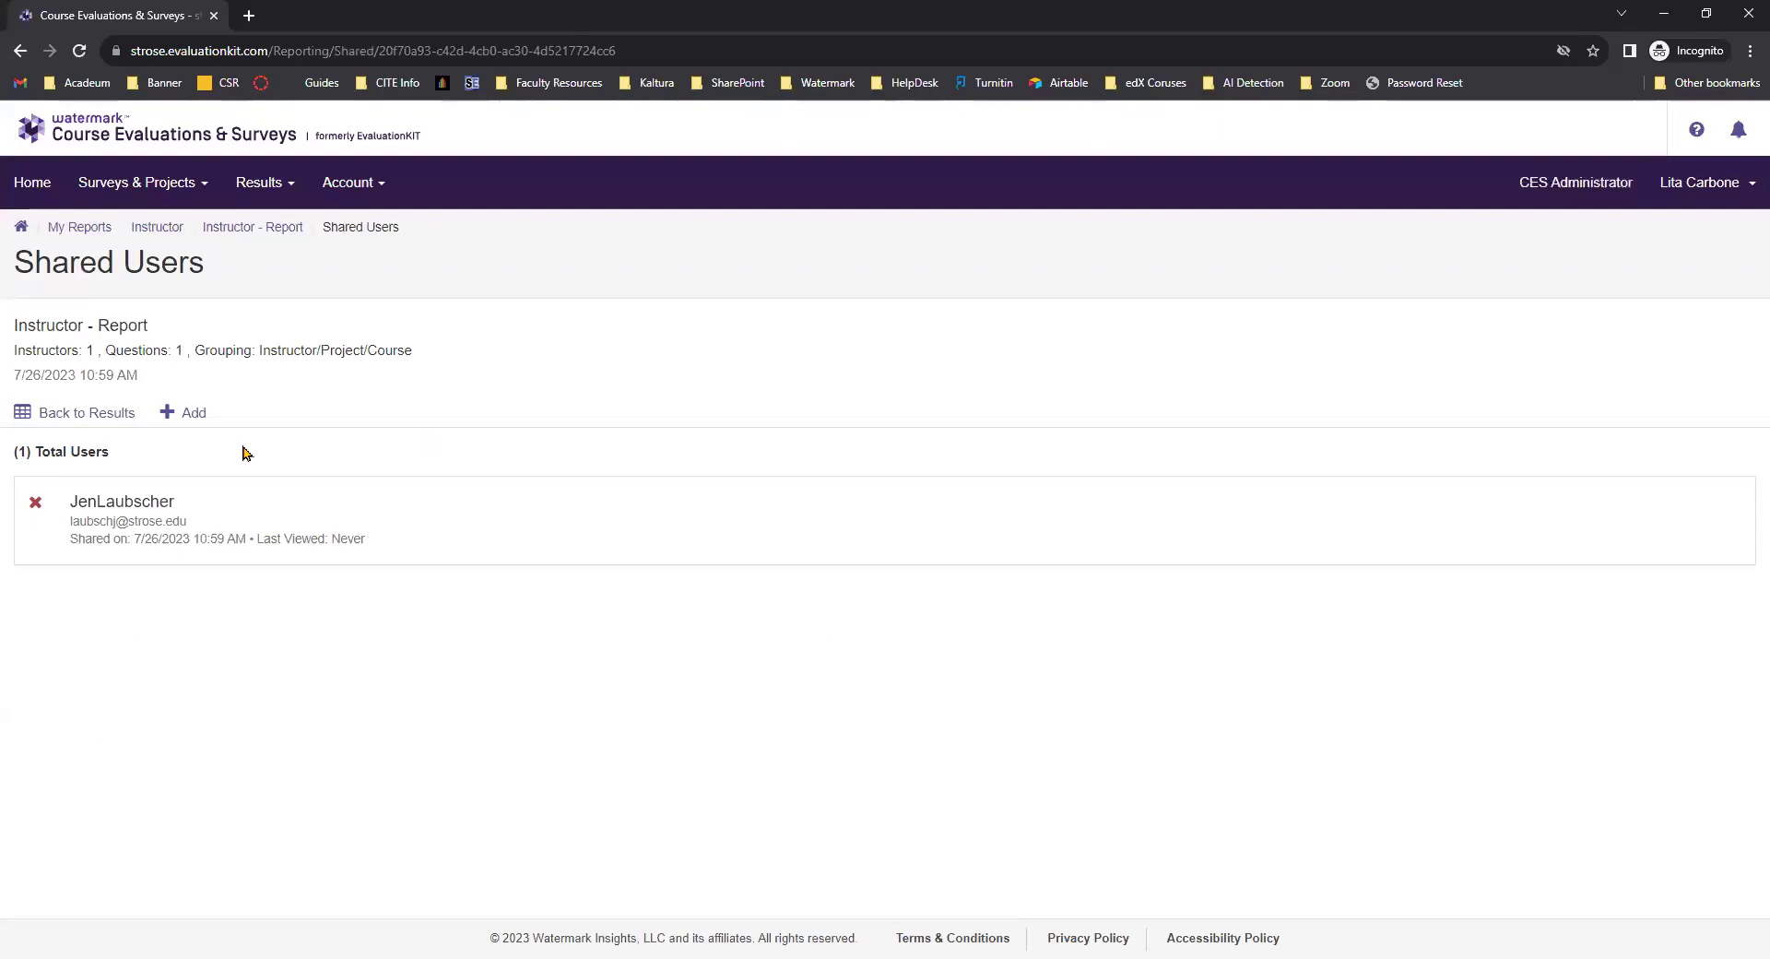
Start a new share of the instructor report and add a user found by last name as its recipient
{"action": "left_click", "coordinate": [195, 414]}
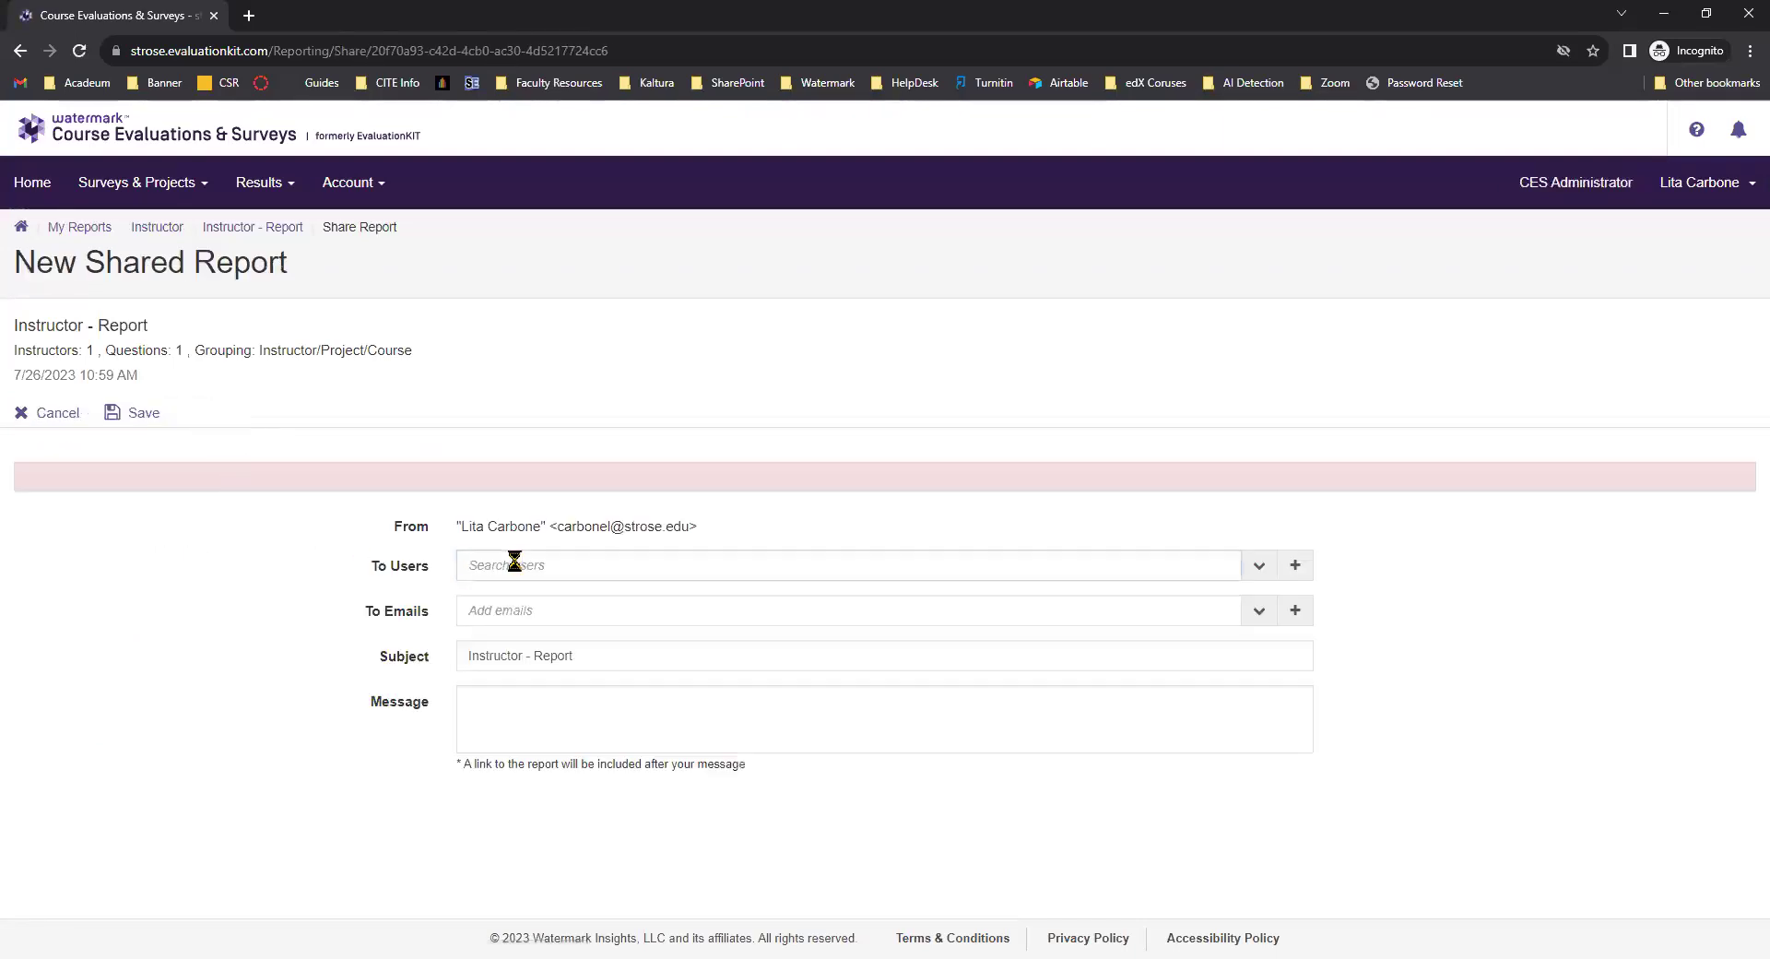
{"action": "left_click", "coordinate": [514, 564]}
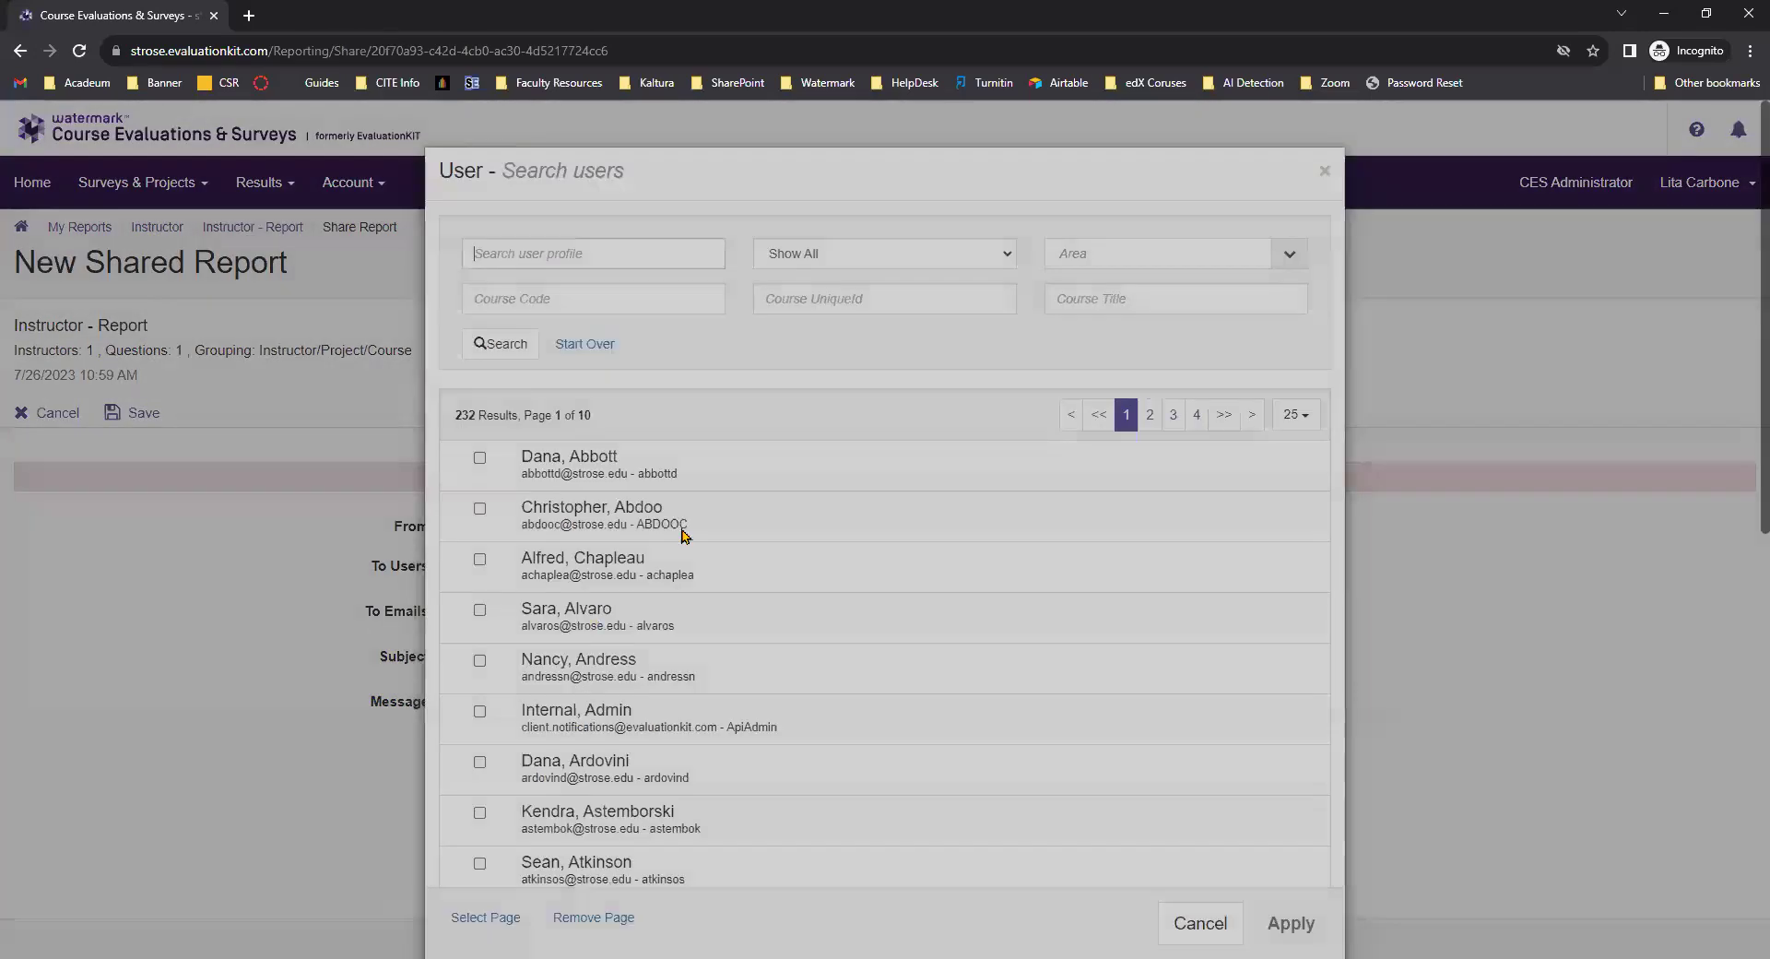
{"action": "type", "text": "wilson"}
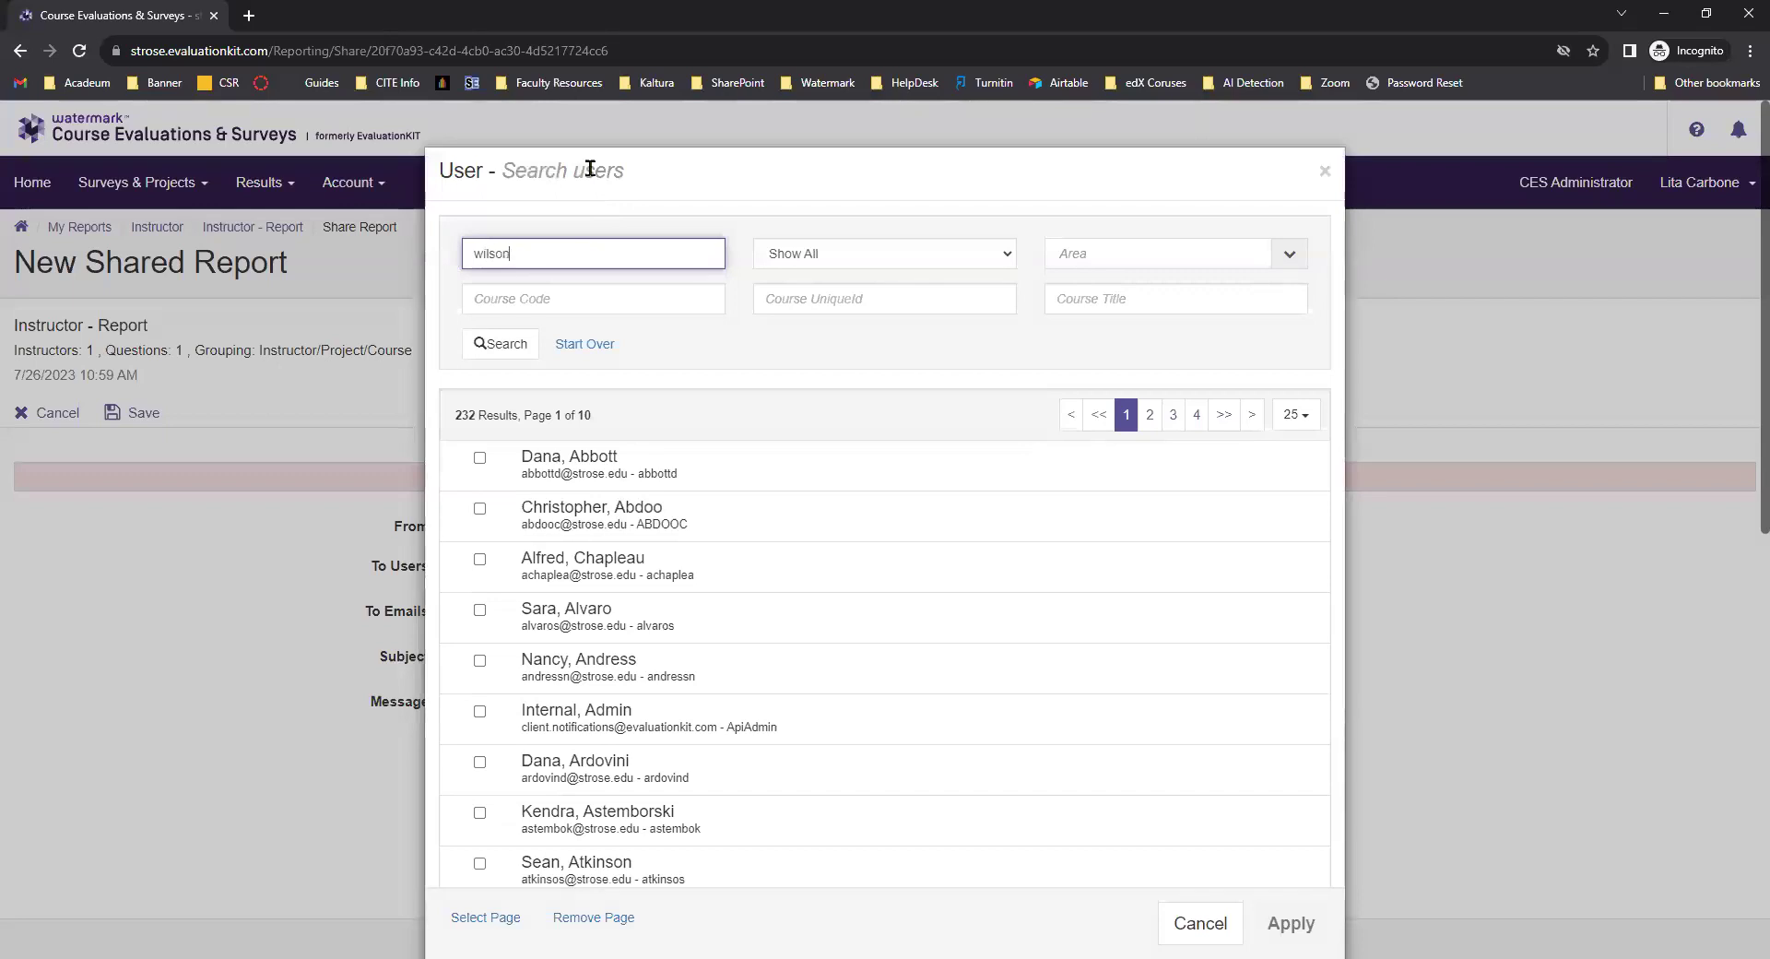
{"action": "left_click", "coordinate": [509, 344]}
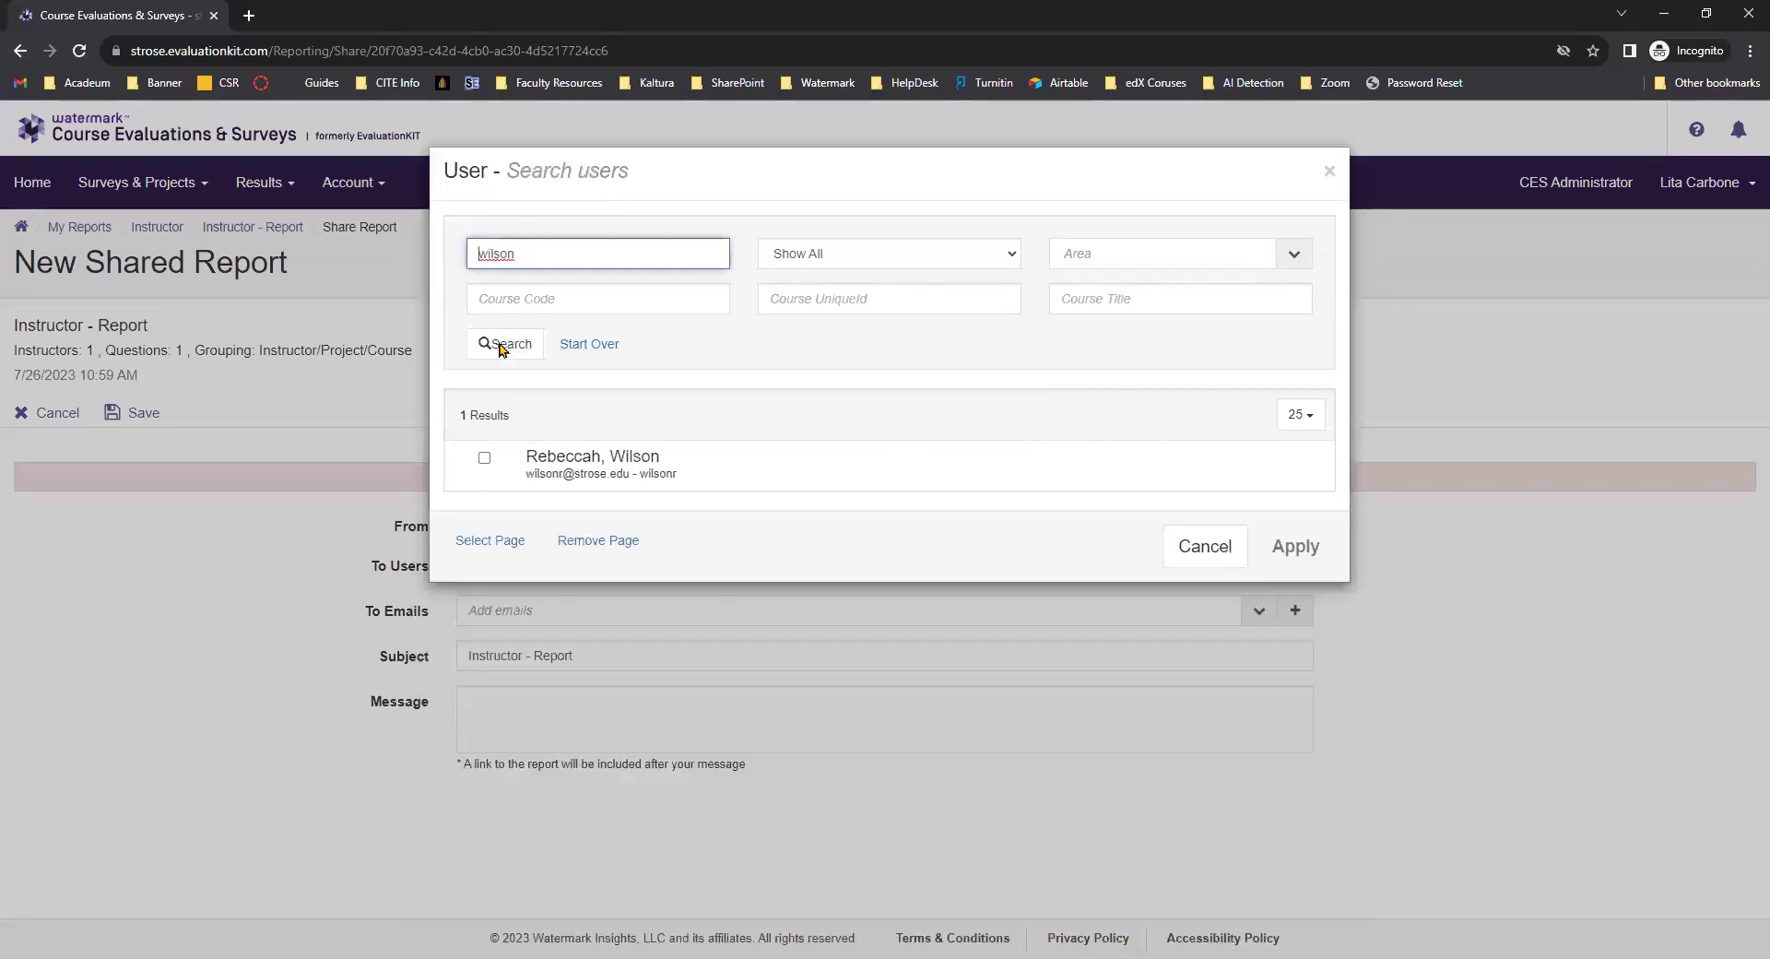
{"action": "left_click", "coordinate": [485, 458]}
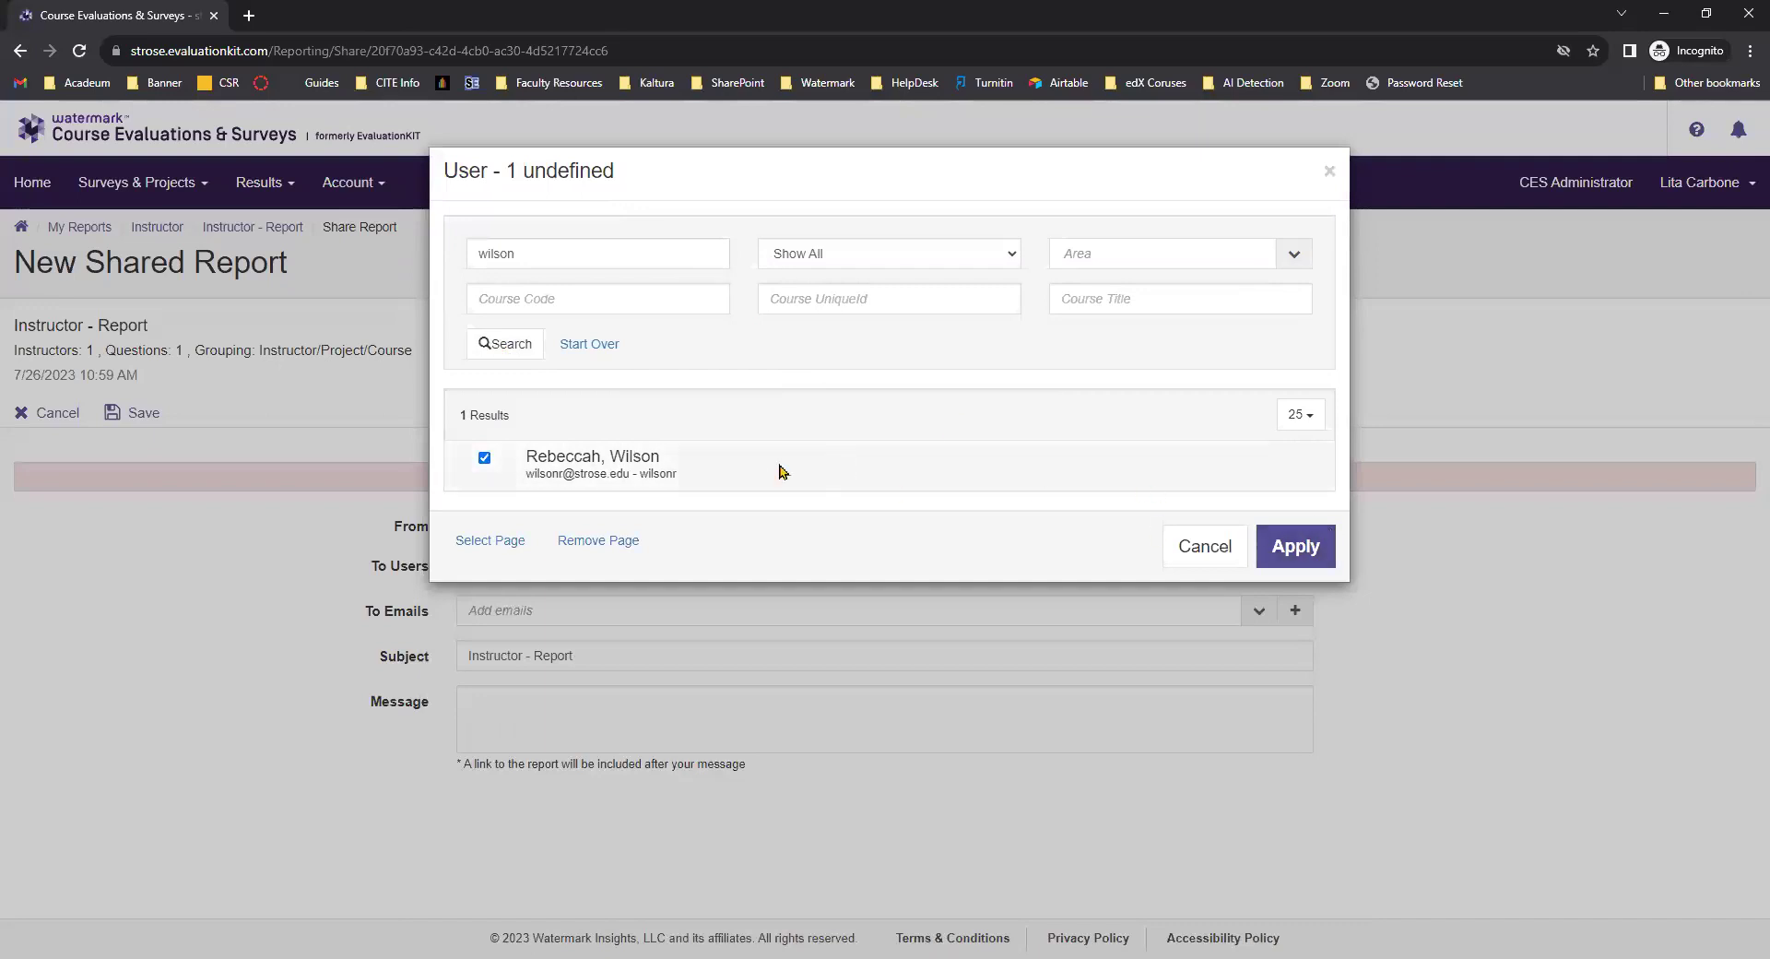
{"action": "left_click", "coordinate": [1284, 569]}
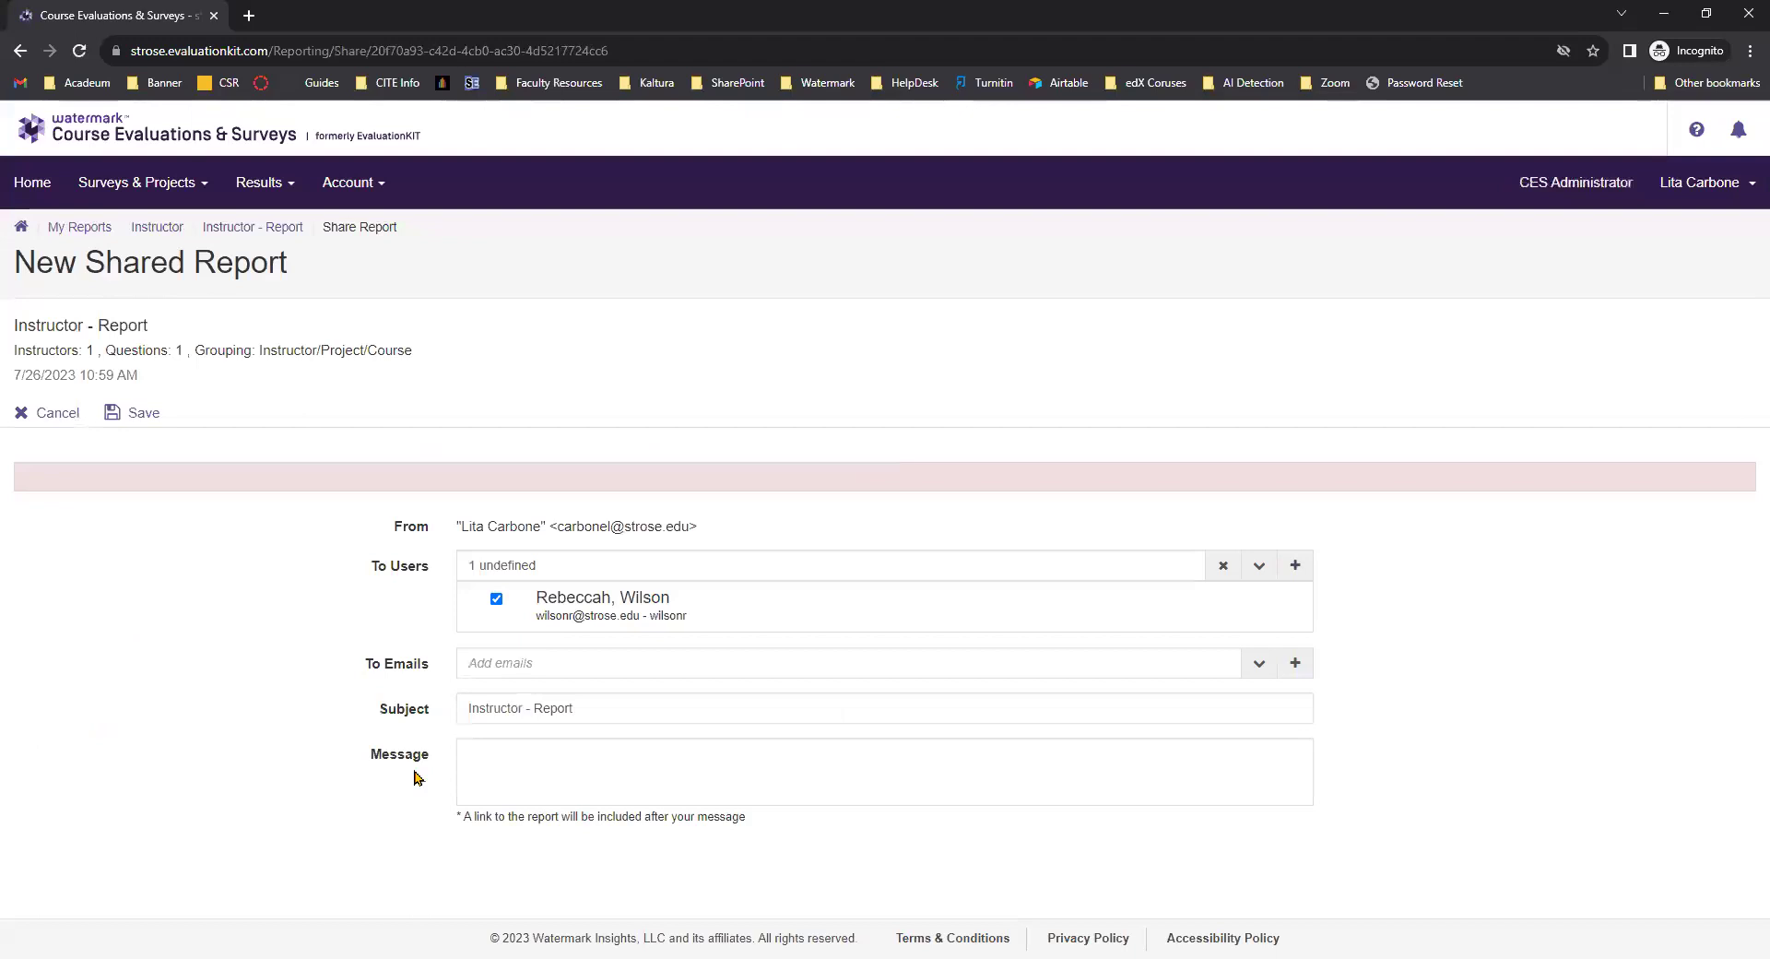
Write the message "Sharing course evals from integration test." and send the shared report
{"action": "left_click", "coordinate": [568, 764]}
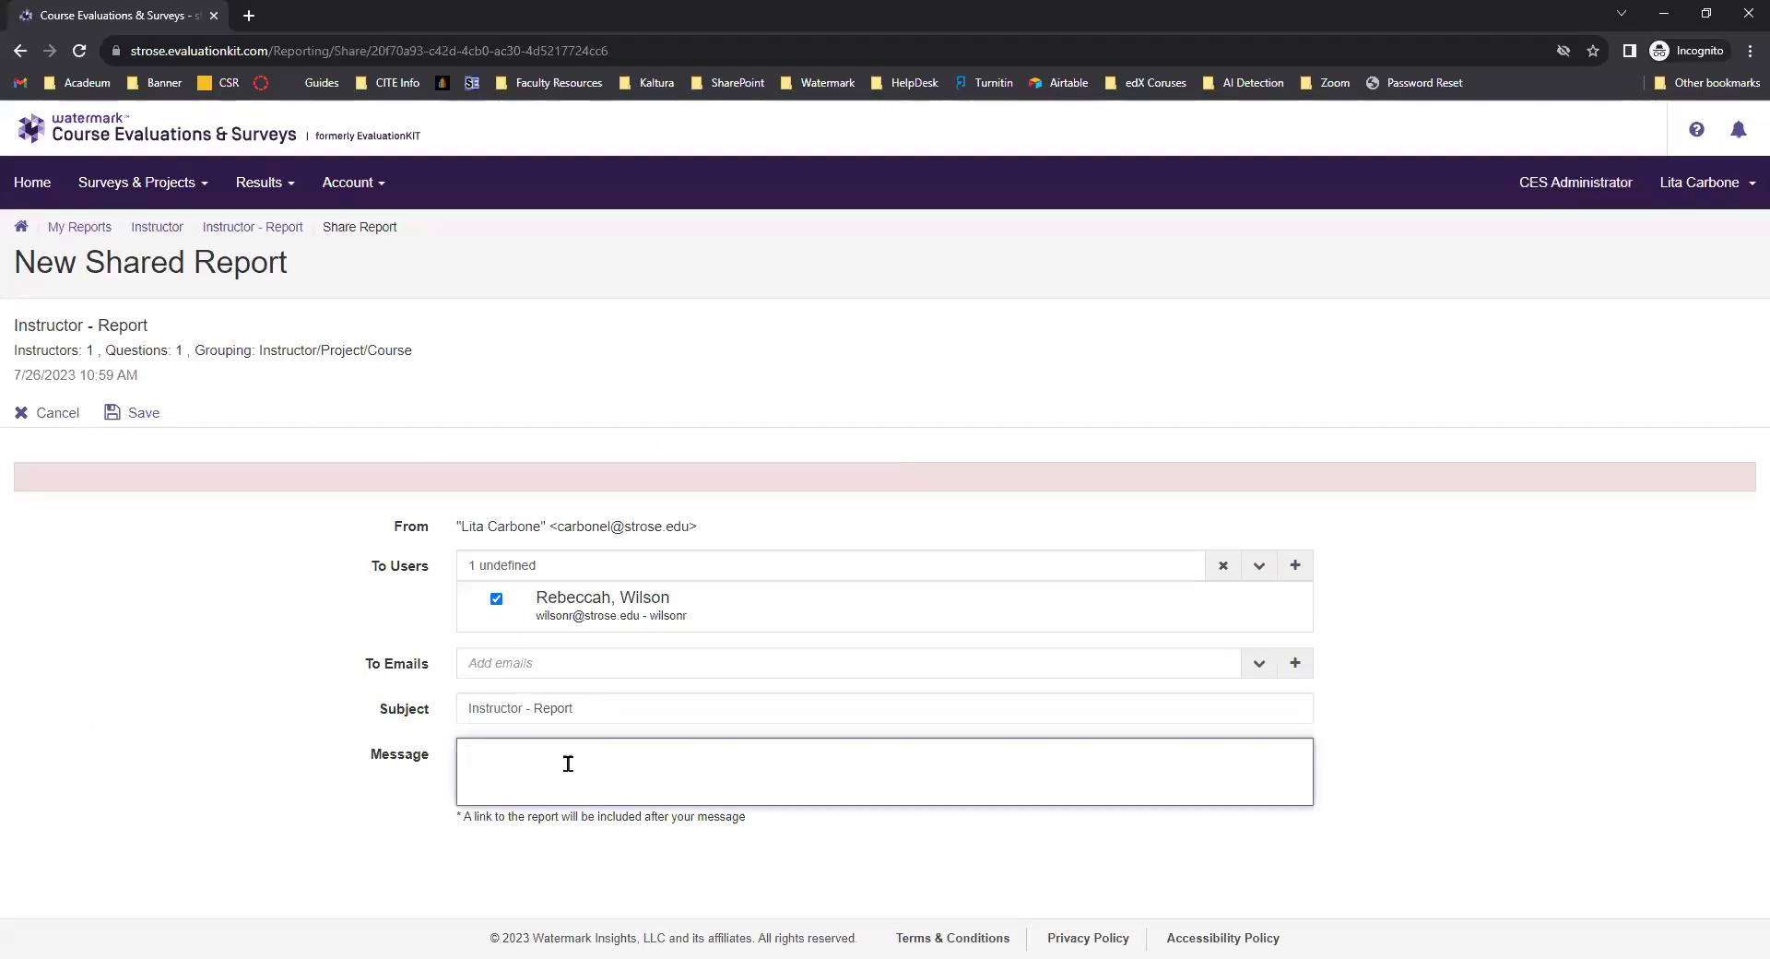
{"action": "type", "text": "Sharing course"}
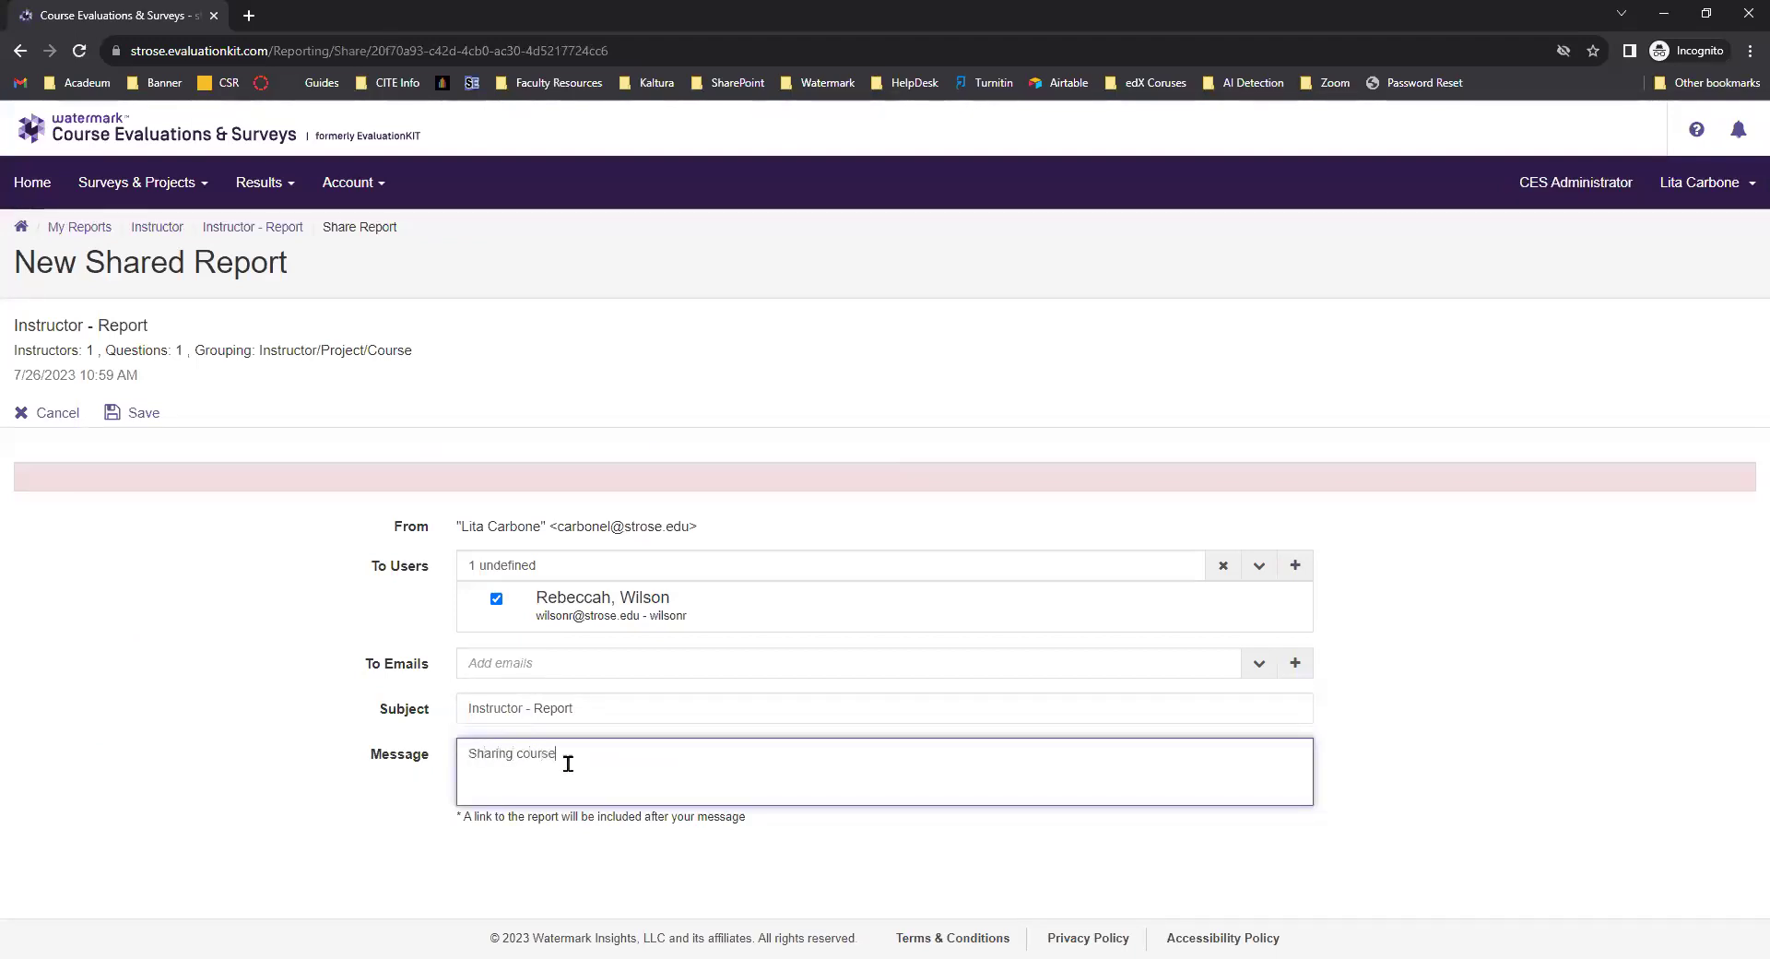
{"action": "type", "text": " evals from "}
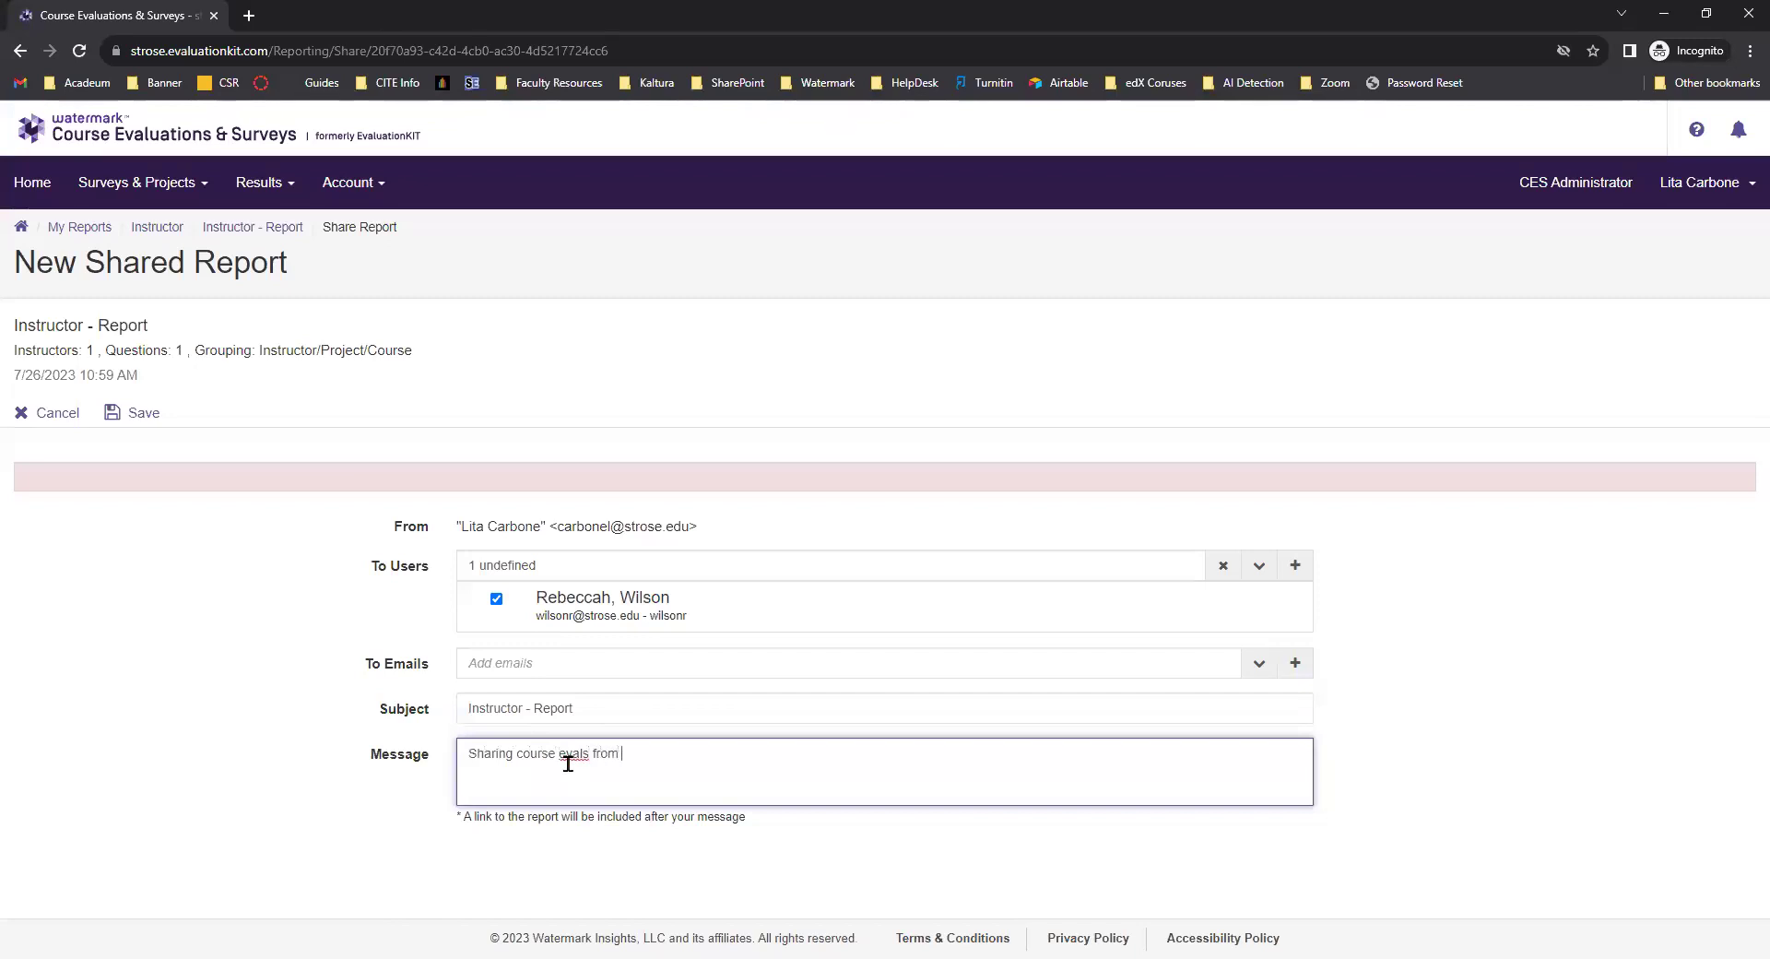
{"action": "type", "text": "integration test."}
{"action": "left_click", "coordinate": [330, 655]}
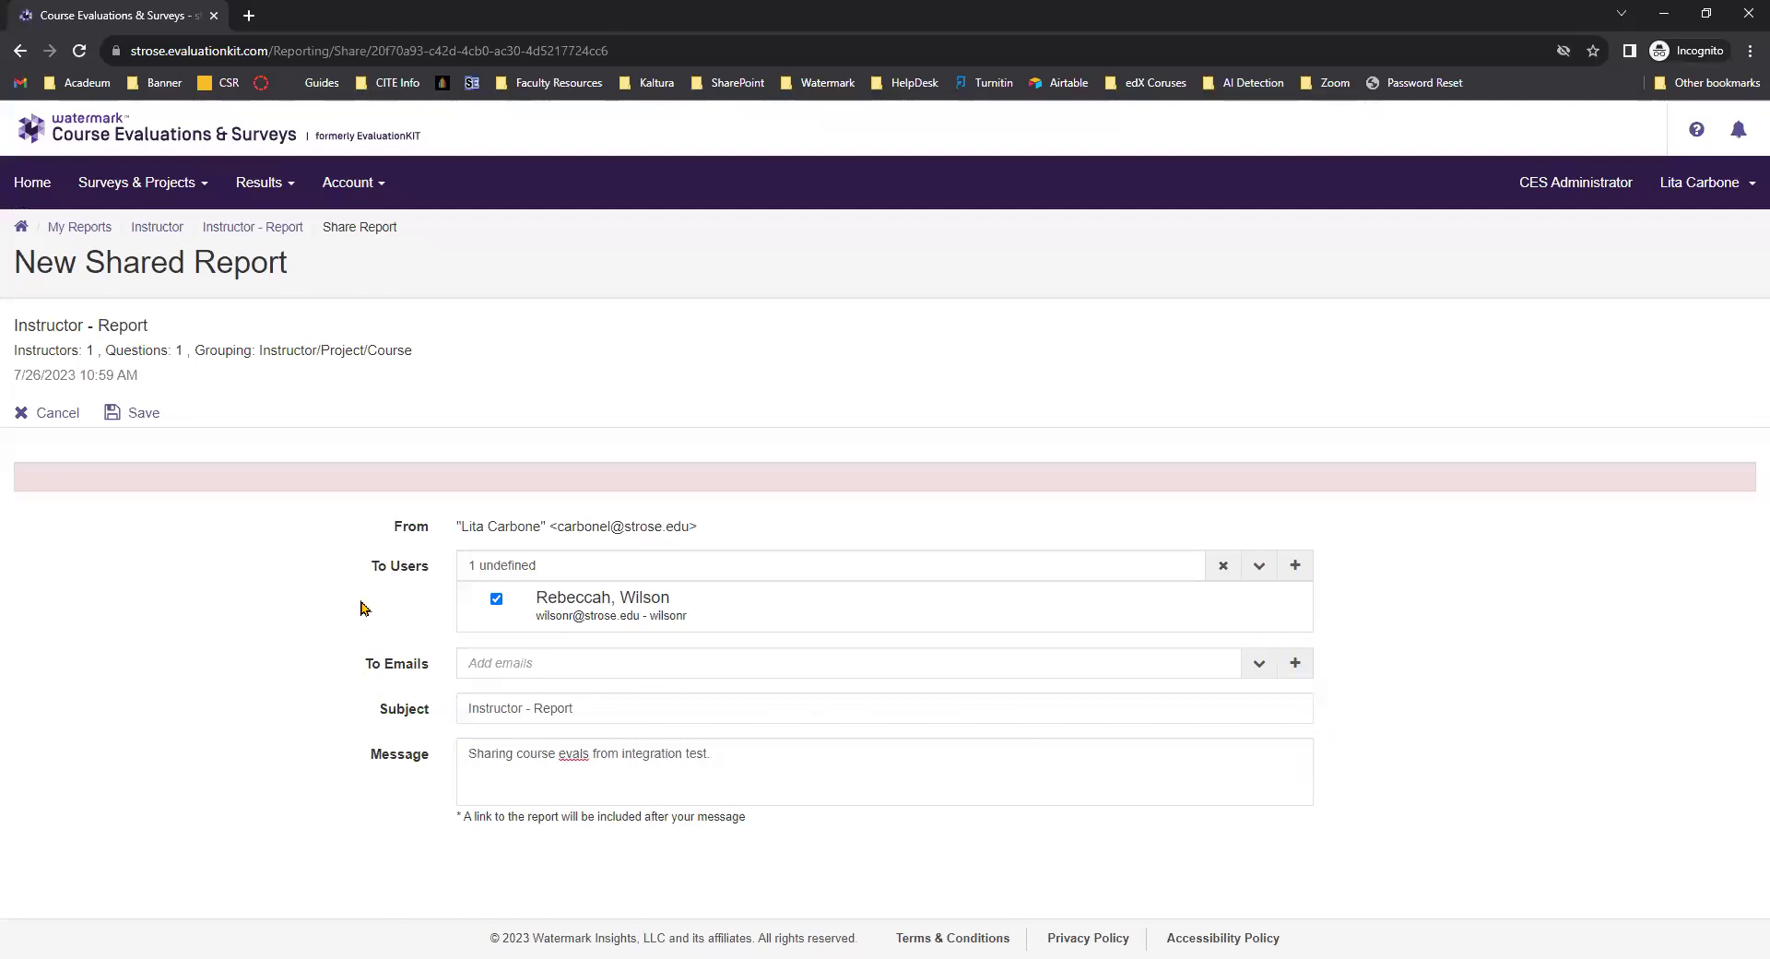
{"action": "left_click", "coordinate": [112, 416]}
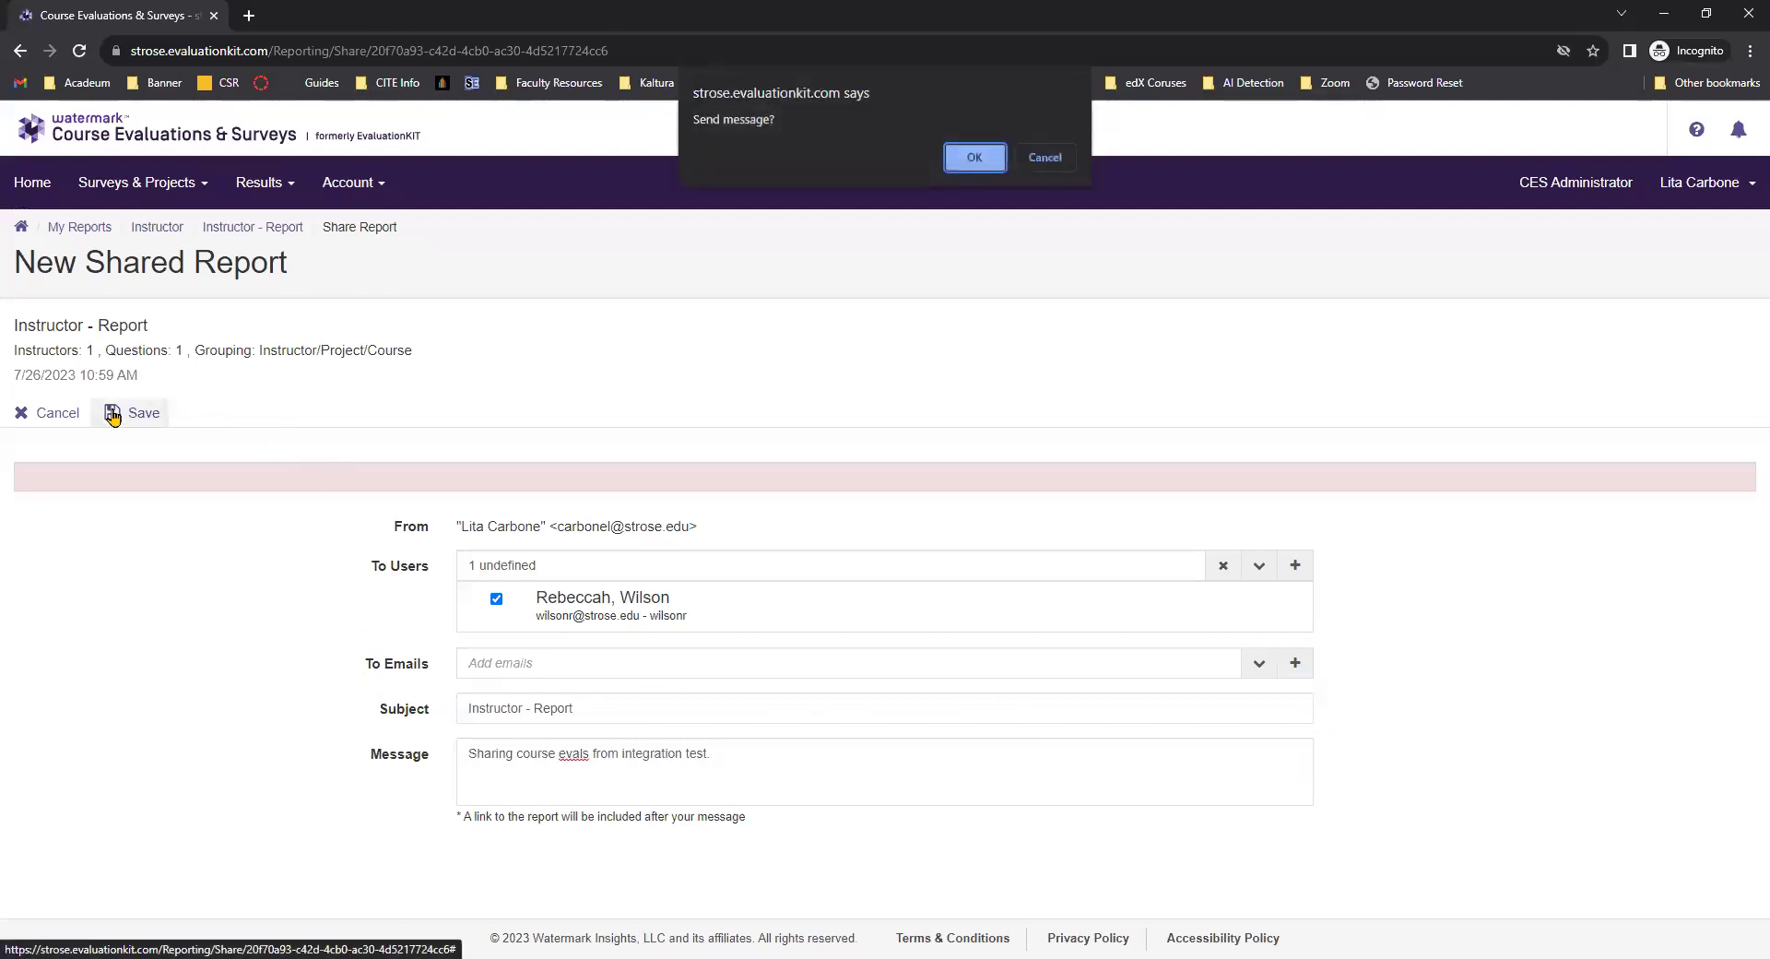
{"action": "left_click", "coordinate": [968, 160]}
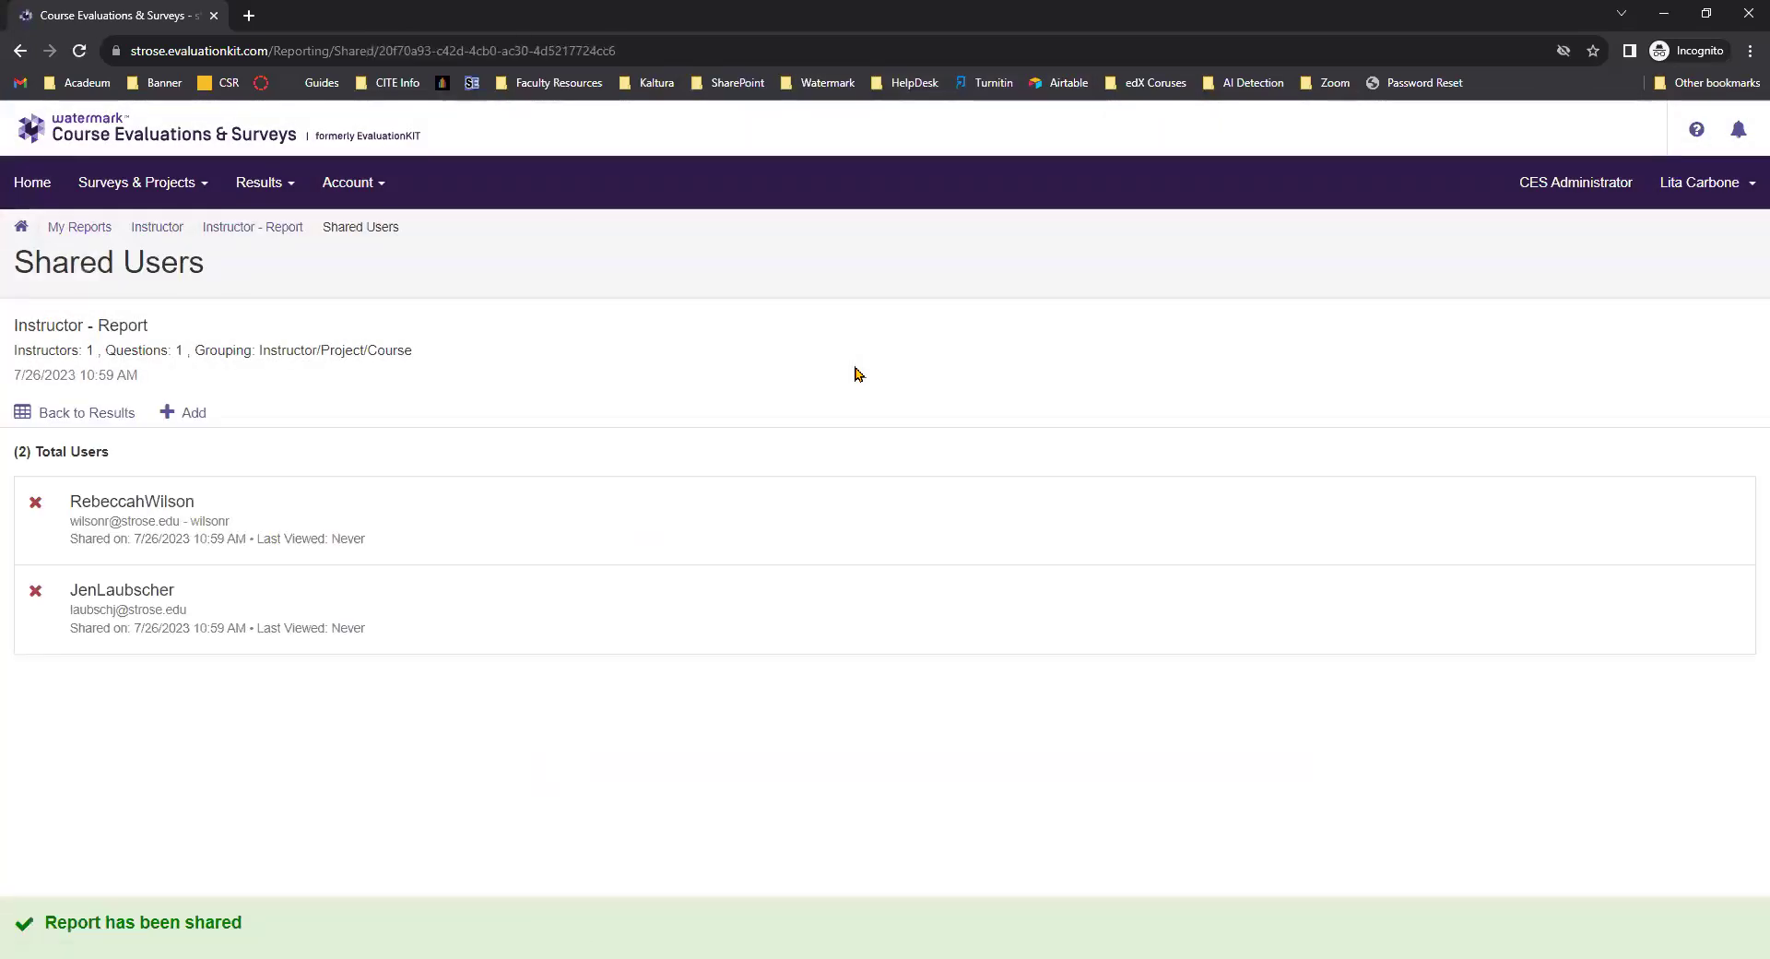